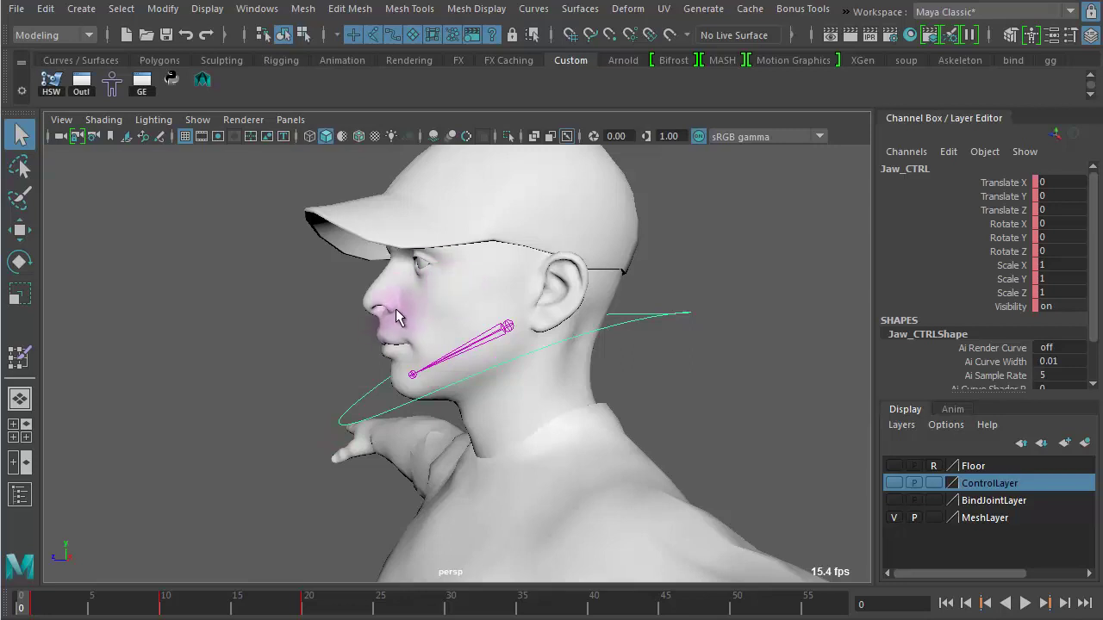
- Select the jaw control and play back its animation, returning to frame 0
{"action": "left_click", "coordinate": [399, 317]}
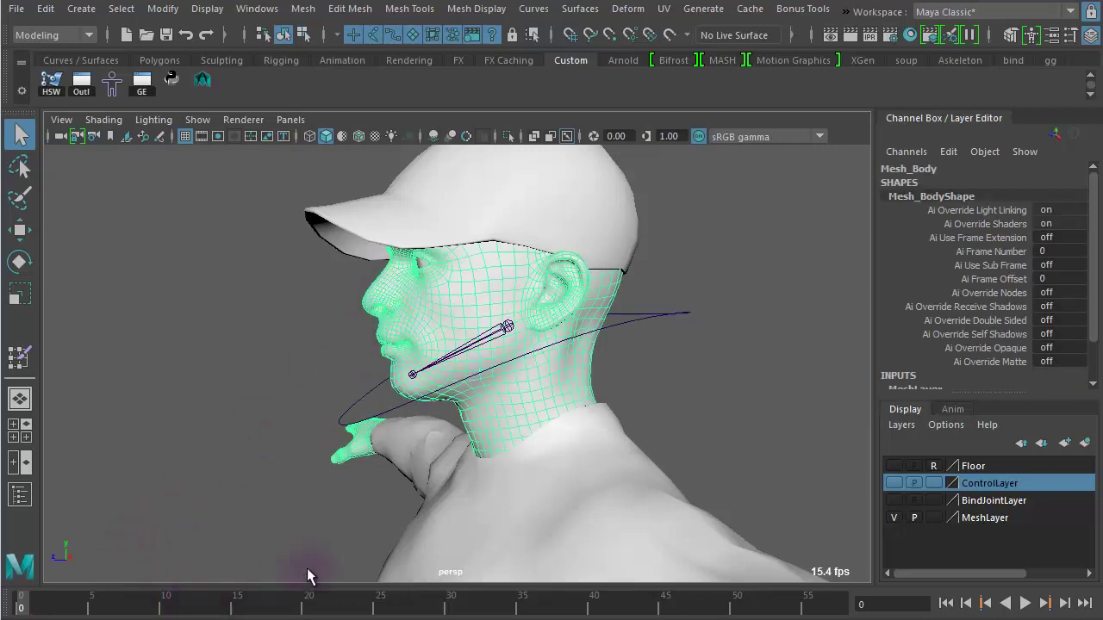
{"action": "left_click", "coordinate": [349, 417]}
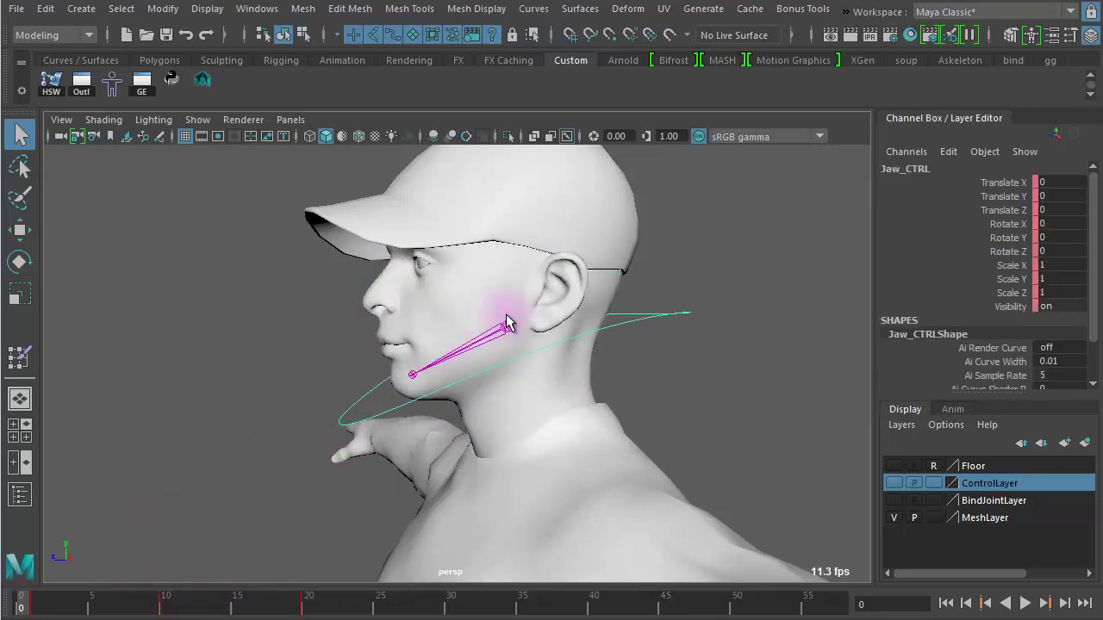
{"action": "left_click", "coordinate": [36, 610]}
{"action": "key", "text": "alt+v"}
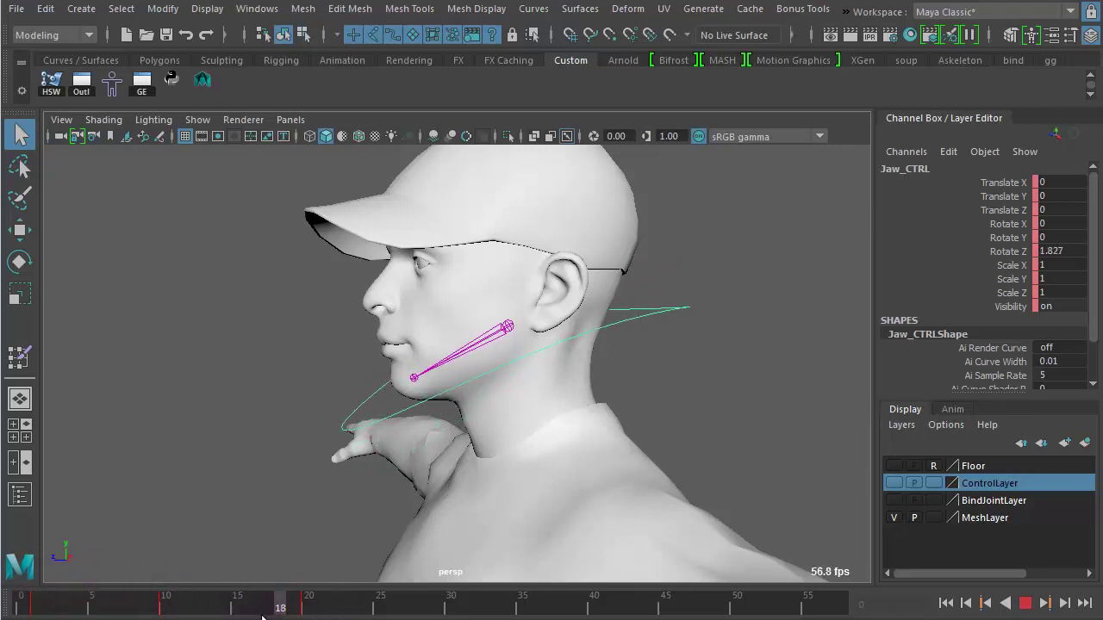
{"action": "left_click", "coordinate": [19, 603]}
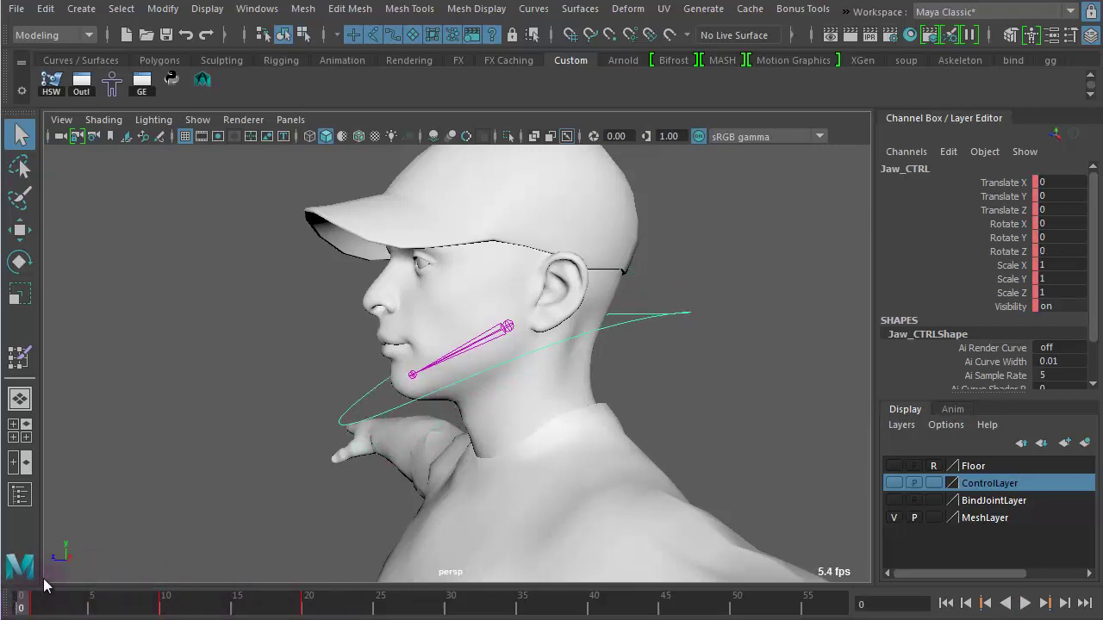
- Select the body mesh, start the Paint Skin Weights Tool on it and choose the Bind_jaw influence
{"action": "right_click_drag", "start_coordinate": [278, 411], "coordinate": [465, 422], "text": "alt"}
{"action": "left_click_drag", "start_coordinate": [409, 395], "coordinate": [418, 400], "text": "alt"}
{"action": "left_click", "coordinate": [349, 315]}
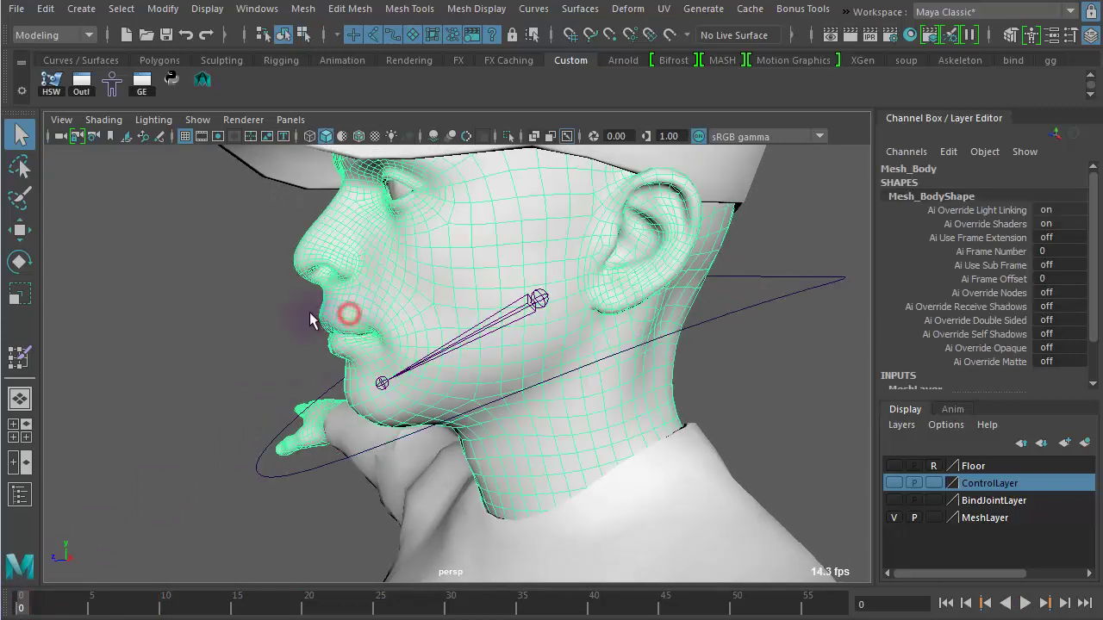
{"action": "left_click_drag", "start_coordinate": [388, 336], "coordinate": [233, 316], "text": "alt"}
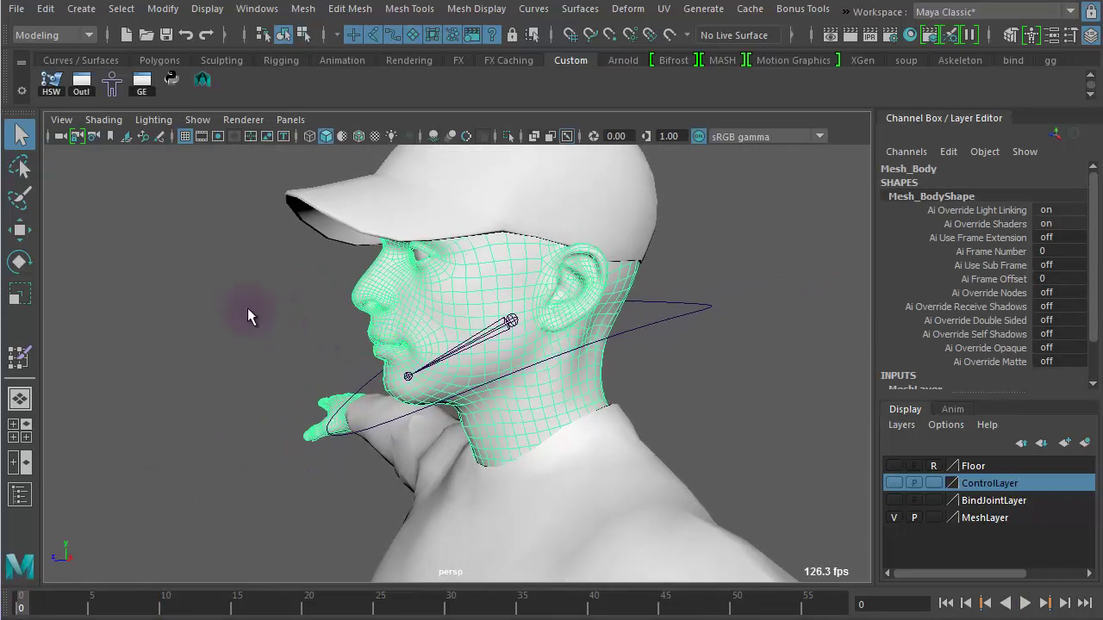
{"action": "right_click", "coordinate": [313, 303]}
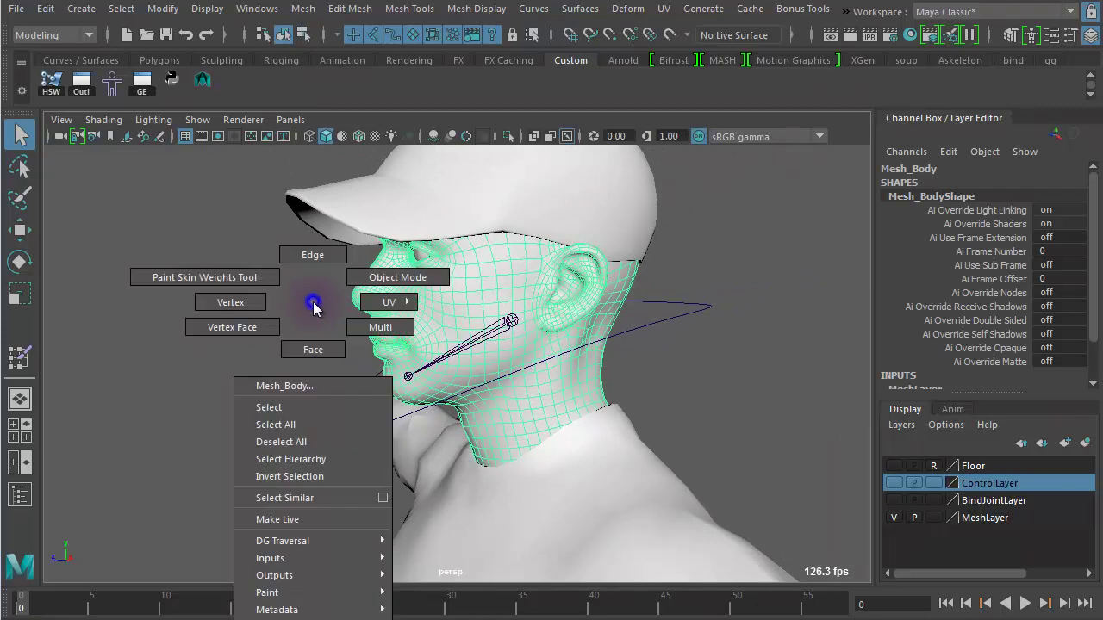
{"action": "left_click", "coordinate": [191, 277]}
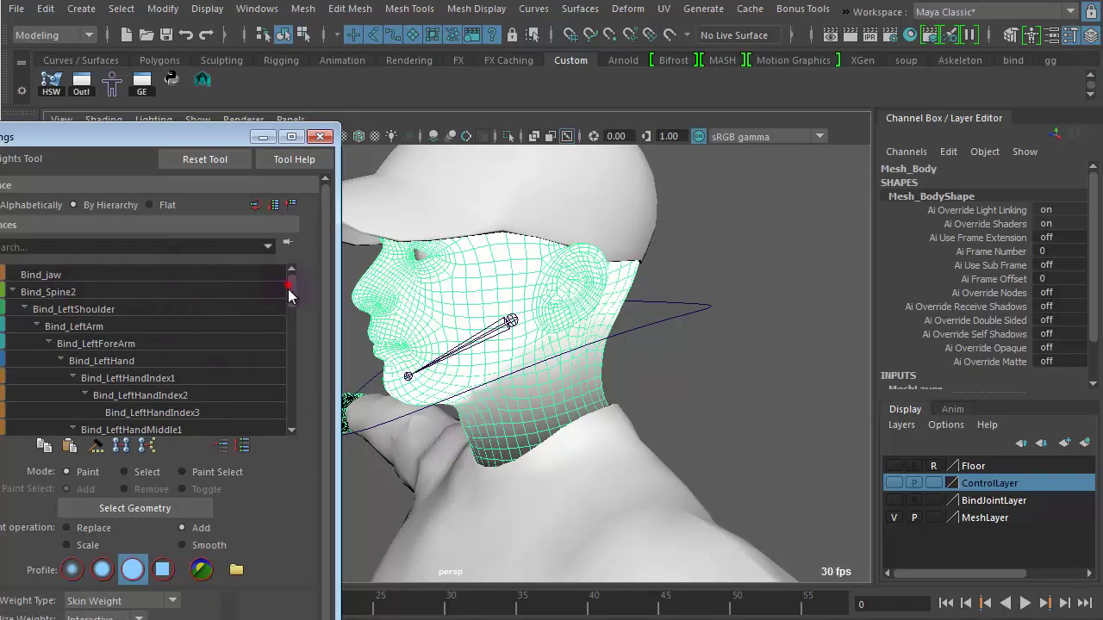
{"action": "mouse_move", "coordinate": [290, 284]}
{"action": "left_mouse_down"}
{"action": "mouse_move", "coordinate": [290, 405]}
{"action": "mouse_move", "coordinate": [295, 270]}
{"action": "left_mouse_up"}
{"action": "left_click", "coordinate": [91, 275]}
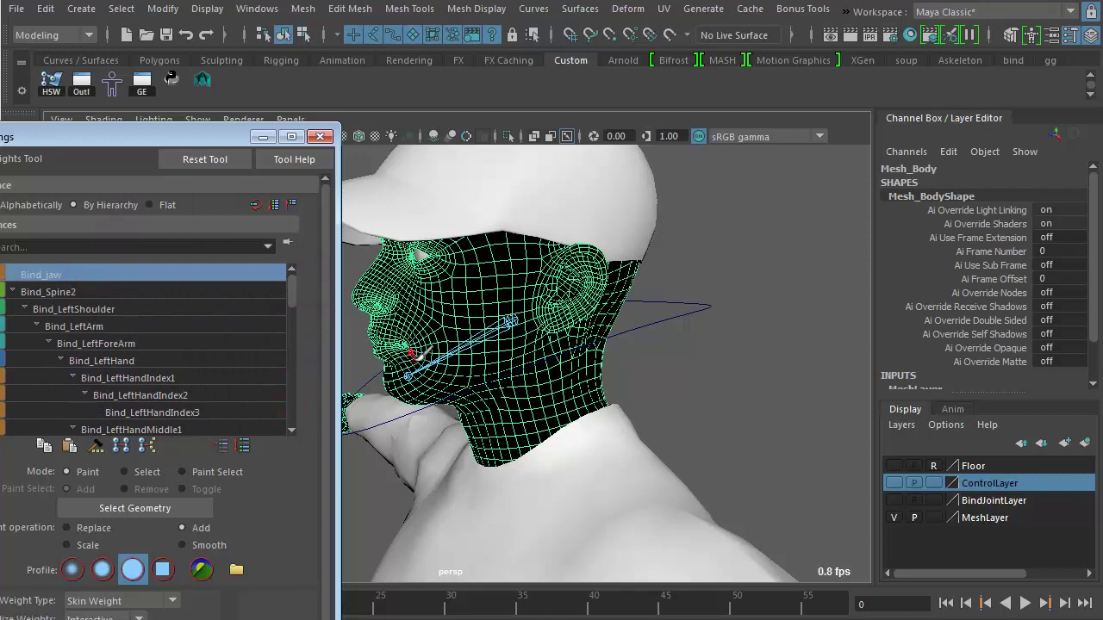
- Examine the Bind_Head influence's weights on the face, and return to the Bind_jaw influence
{"action": "left_click_drag", "start_coordinate": [290, 303], "coordinate": [287, 356]}
{"action": "left_click", "coordinate": [114, 339]}
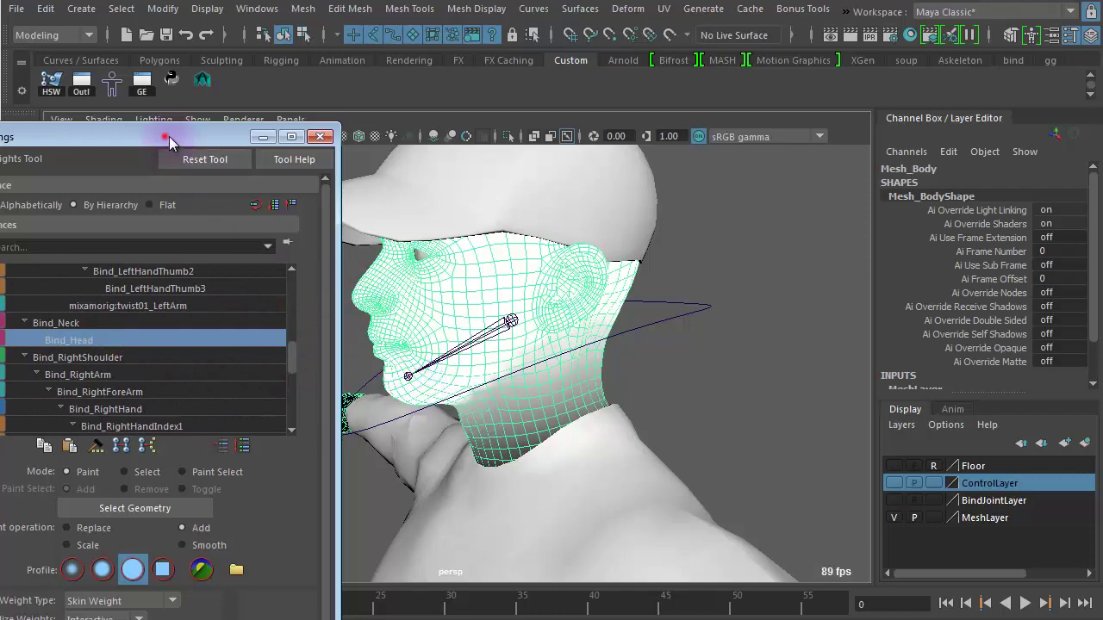
{"action": "left_click_drag", "start_coordinate": [169, 144], "coordinate": [781, 150]}
{"action": "left_click_drag", "start_coordinate": [893, 356], "coordinate": [896, 284]}
{"action": "left_click", "coordinate": [689, 280]}
- Paint added Bind_jaw skin weights over the chin and lower jaw of the body mesh
{"action": "left_click_drag", "start_coordinate": [314, 405], "coordinate": [394, 408], "text": "alt"}
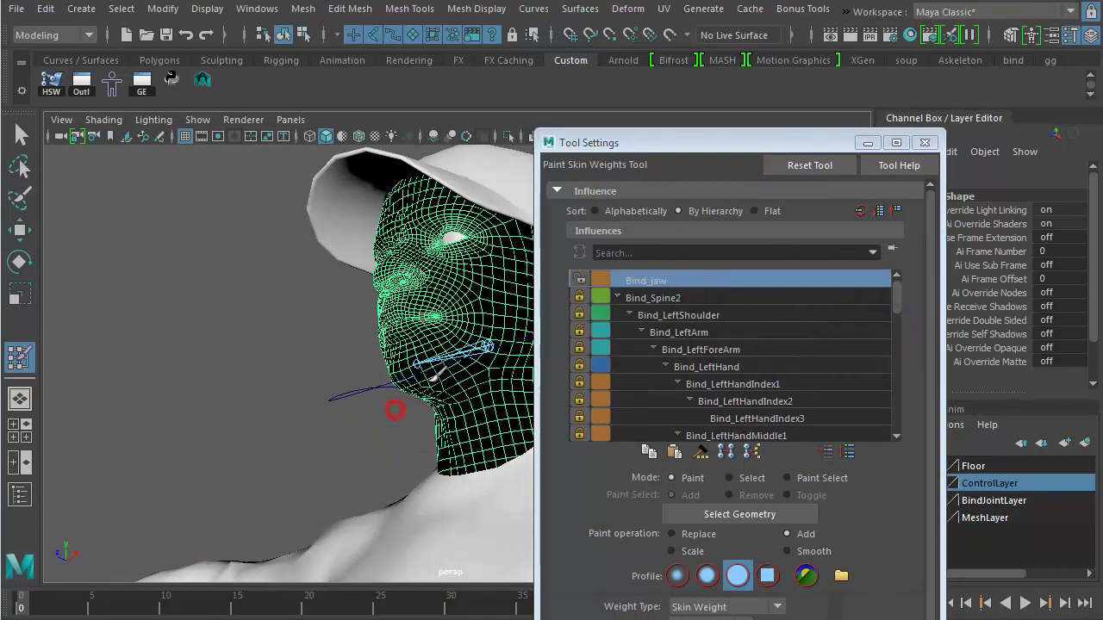
{"action": "right_click_drag", "start_coordinate": [405, 408], "coordinate": [727, 424], "text": "alt"}
{"action": "left_click_drag", "start_coordinate": [485, 392], "coordinate": [387, 455], "text": "alt"}
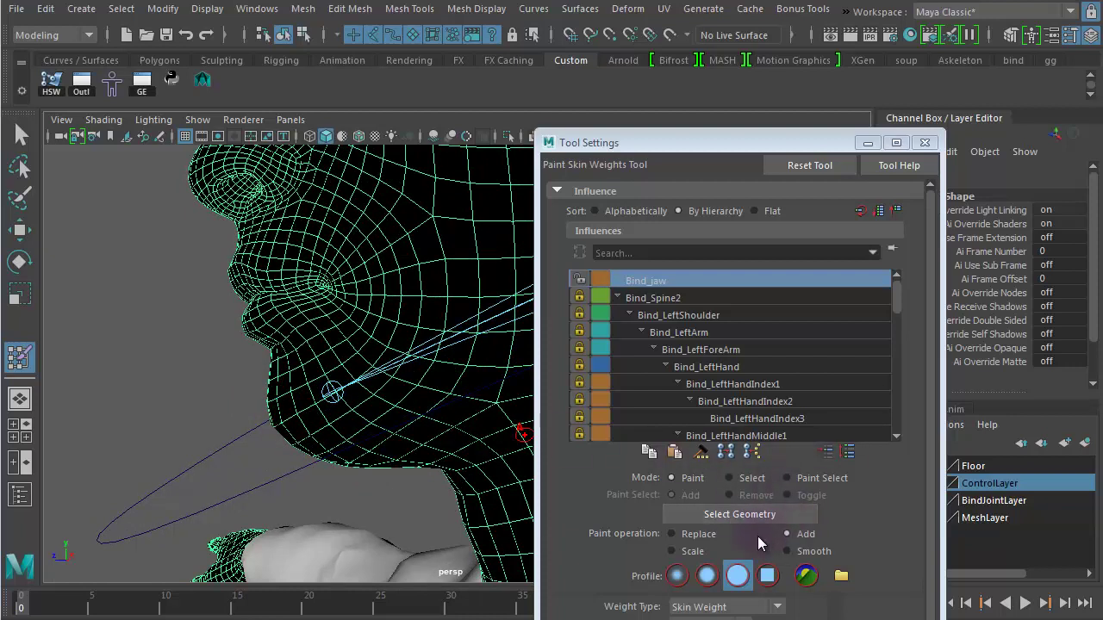
{"action": "left_click", "coordinate": [737, 576]}
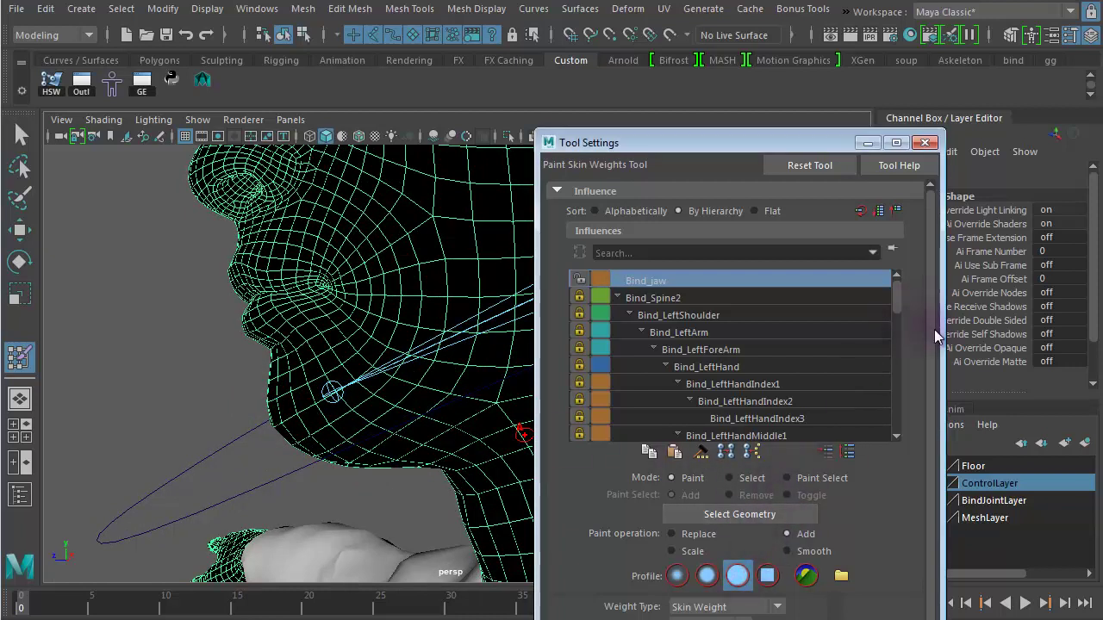
{"action": "scroll", "coordinate": [934, 329], "scroll_direction": "down", "scroll_amount": 1}
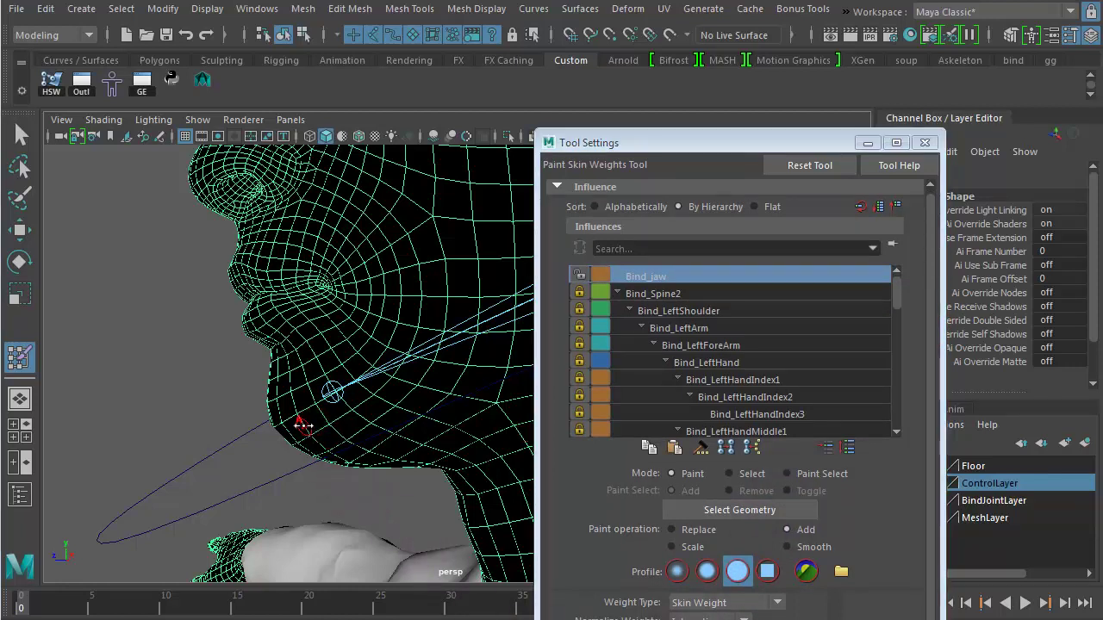
{"action": "mouse_move", "coordinate": [294, 404]}
{"action": "left_mouse_down"}
{"action": "mouse_move", "coordinate": [312, 426]}
{"action": "mouse_move", "coordinate": [451, 431]}
{"action": "mouse_move", "coordinate": [439, 451]}
{"action": "mouse_move", "coordinate": [423, 388]}
{"action": "mouse_move", "coordinate": [417, 451]}
{"action": "left_mouse_up"}
{"action": "mouse_move", "coordinate": [365, 423]}
{"action": "left_mouse_down", "text": "alt"}
{"action": "mouse_move", "coordinate": [423, 426]}
{"action": "mouse_move", "coordinate": [319, 419]}
{"action": "left_mouse_up", "text": "alt"}
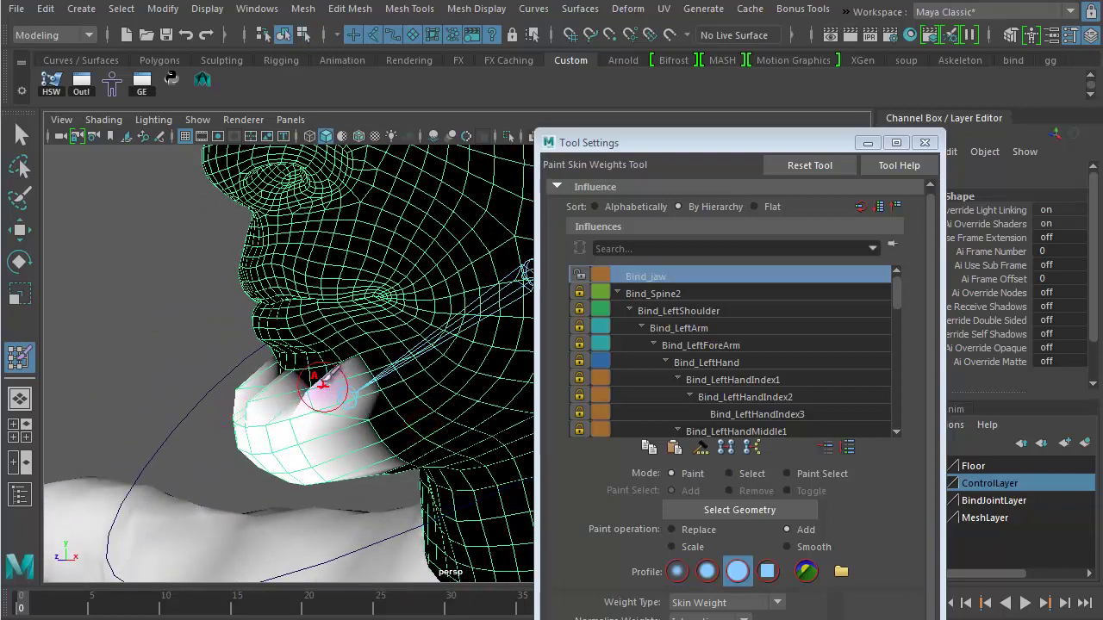
- Leave weight painting, play the animation, and examine the chin's deformation with the jaw control selected
{"action": "left_click", "coordinate": [23, 136]}
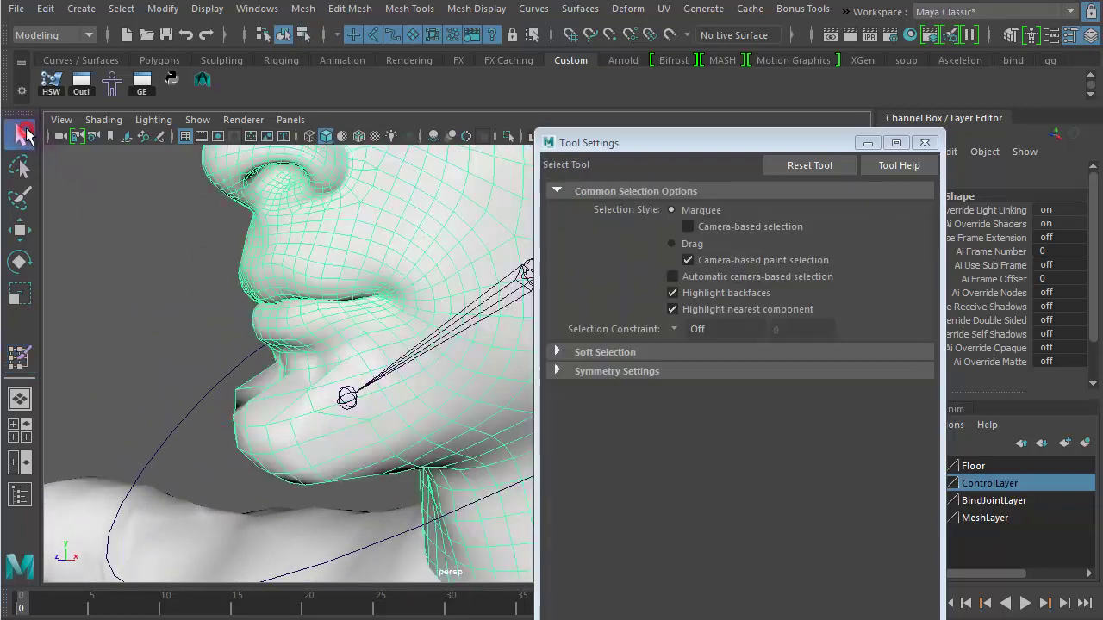
{"action": "left_click", "coordinate": [36, 600]}
{"action": "key", "text": "alt+v"}
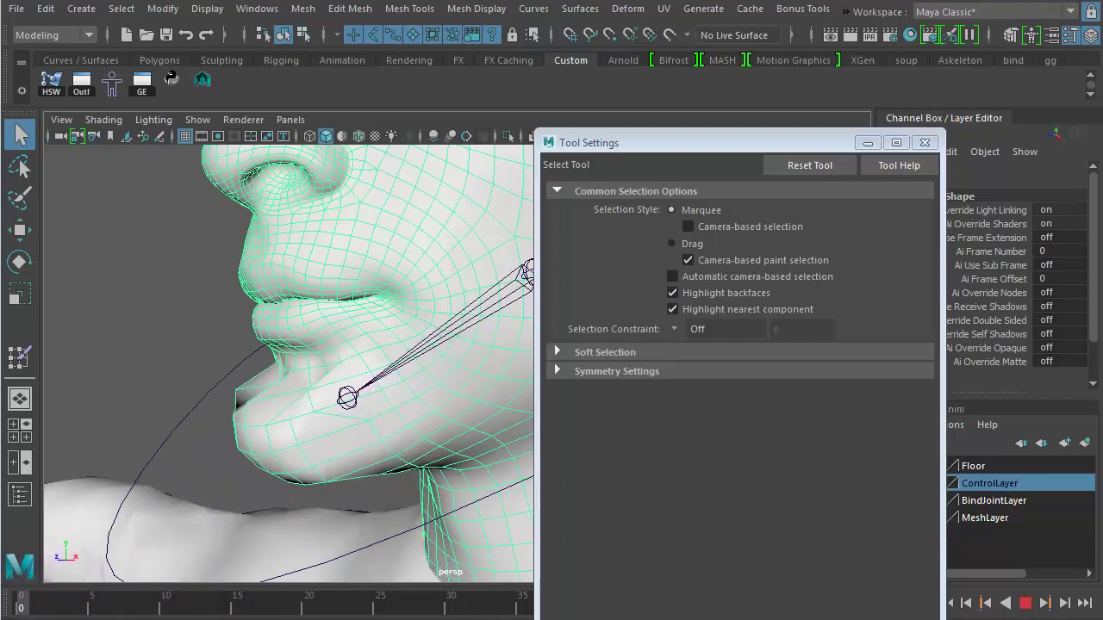
{"action": "key", "text": "alt+v"}
{"action": "left_click", "coordinate": [441, 345]}
{"action": "left_click_drag", "start_coordinate": [813, 142], "coordinate": [754, 312]}
{"action": "left_click", "coordinate": [180, 418]}
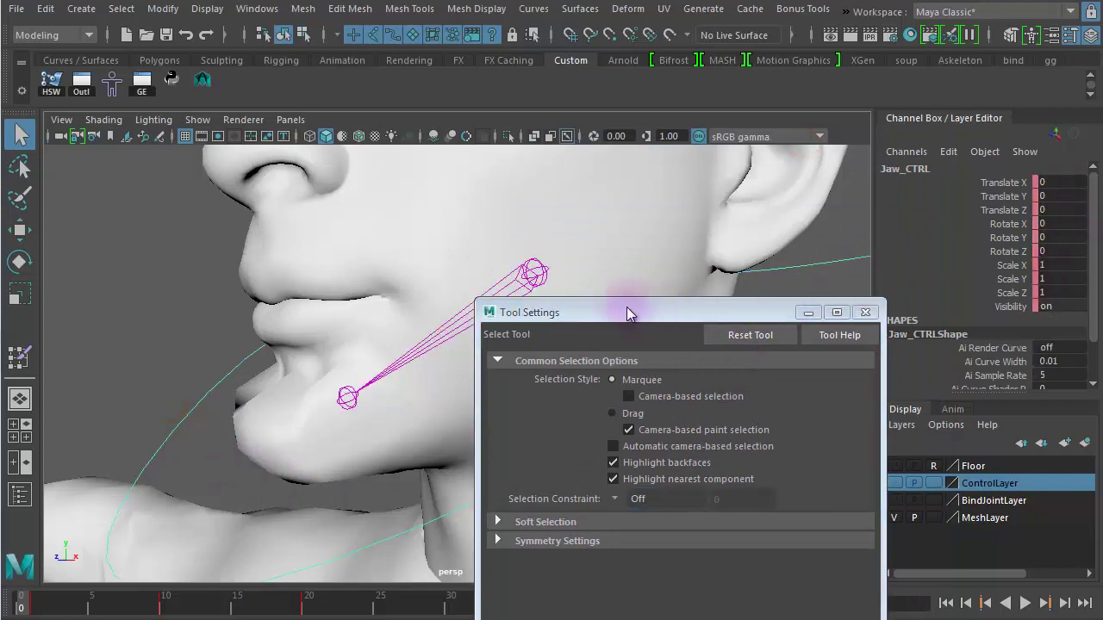
{"action": "left_click_drag", "start_coordinate": [627, 312], "coordinate": [835, 306]}
{"action": "left_click_drag", "start_coordinate": [386, 370], "coordinate": [261, 394], "text": "alt"}
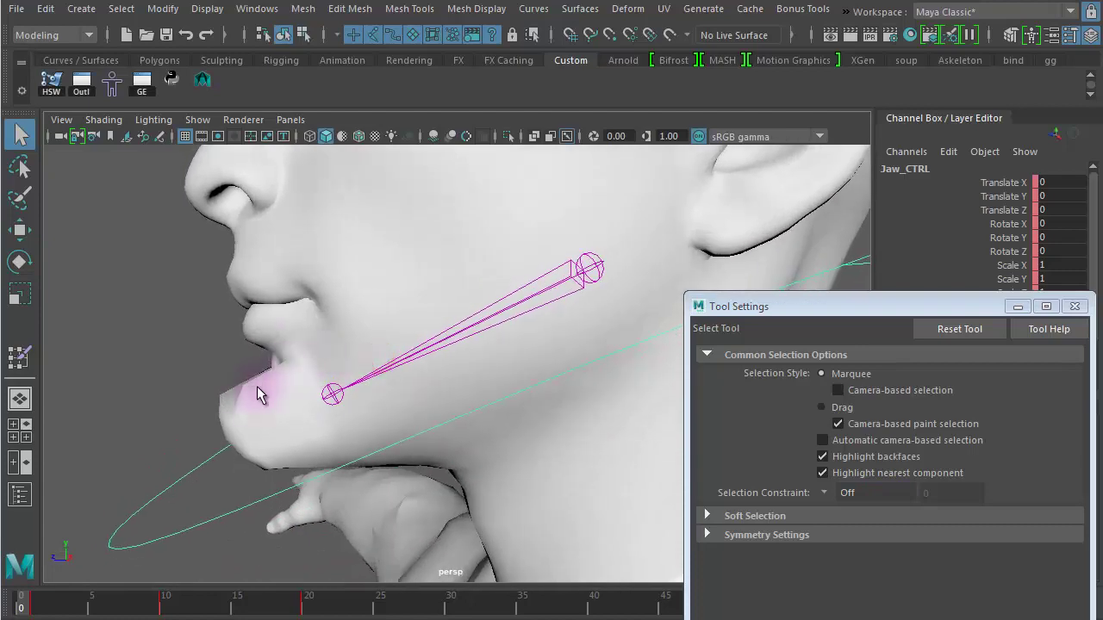
- Select the body mesh and undo the jaw weights painted on the chin
{"action": "left_click", "coordinate": [261, 395]}
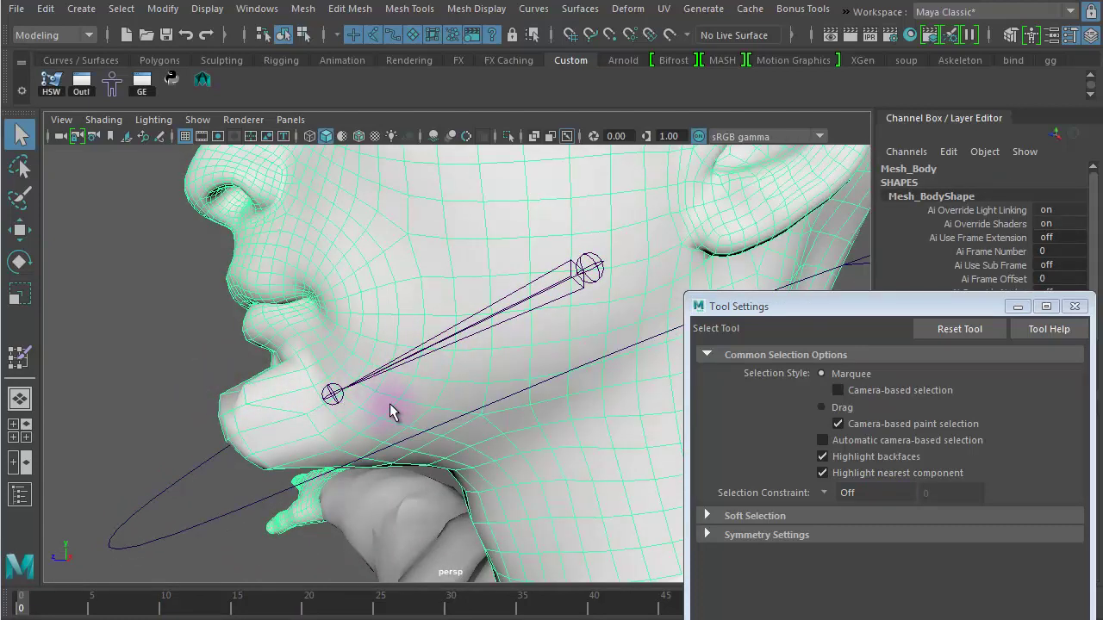
{"action": "left_click_drag", "start_coordinate": [390, 403], "coordinate": [244, 376], "text": "alt"}
{"action": "right_click_drag", "start_coordinate": [245, 377], "coordinate": [405, 389], "text": "alt"}
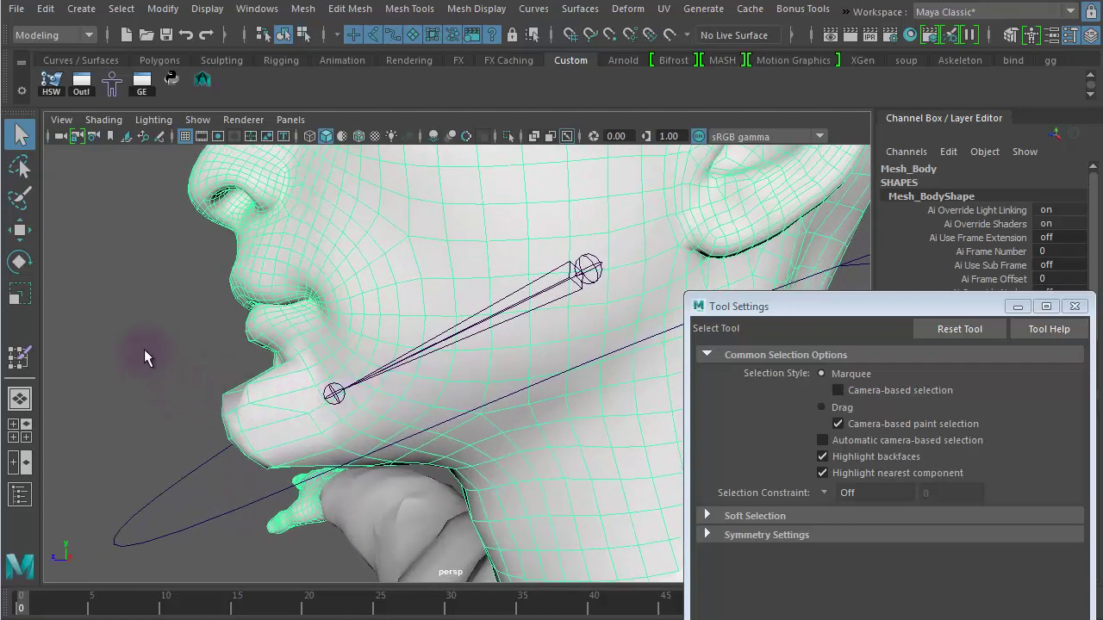
{"action": "key", "text": "ctrl+z"}
{"action": "key", "text": "ctrl+z"}
{"action": "key", "text": "ctrl+z"}
{"action": "key", "text": "ctrl+z"}
{"action": "key", "text": "ctrl+z"}
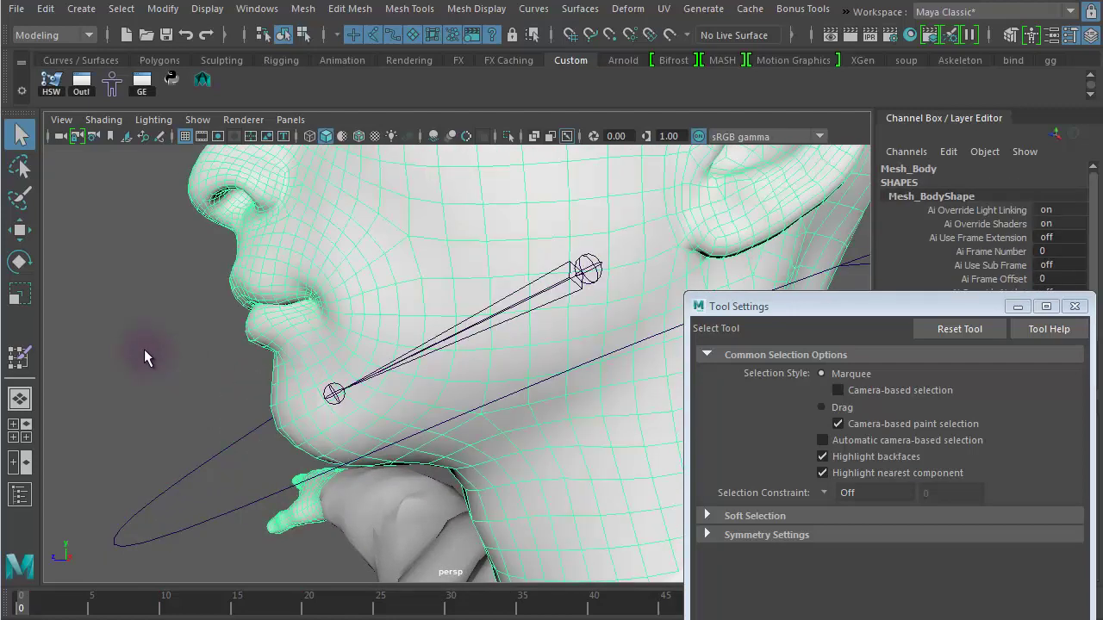
- Return the timeline to frame 0 and close the Tool Settings window
{"action": "mouse_move", "coordinate": [24, 609]}
{"action": "left_mouse_down"}
{"action": "mouse_move", "coordinate": [150, 615]}
{"action": "mouse_move", "coordinate": [5, 610]}
{"action": "left_mouse_up"}
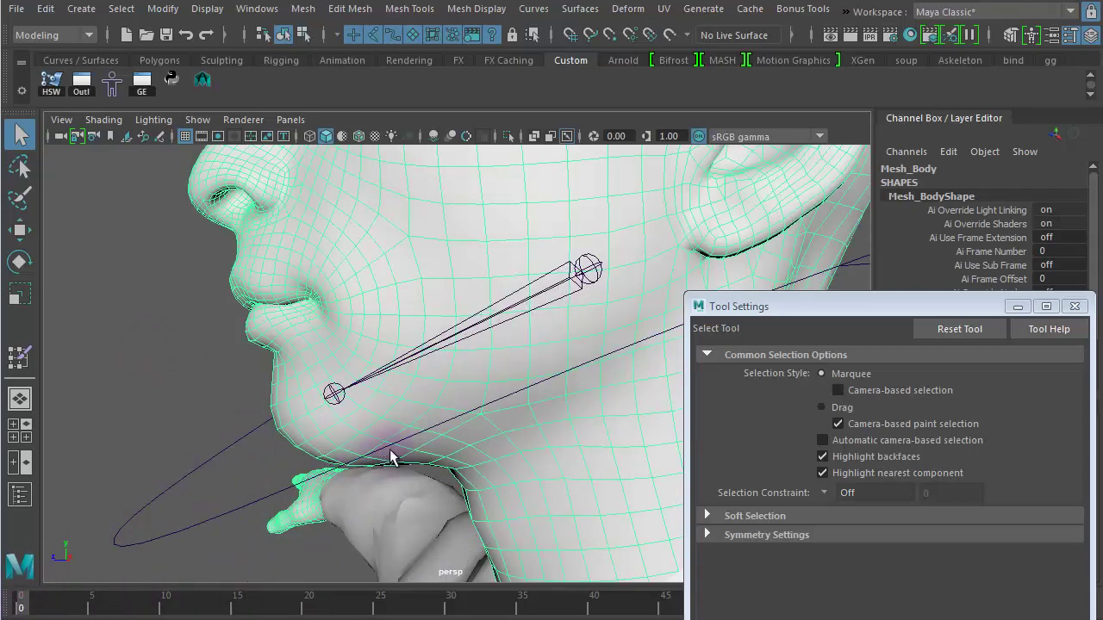
{"action": "right_click_drag", "start_coordinate": [419, 443], "coordinate": [125, 361], "text": "alt"}
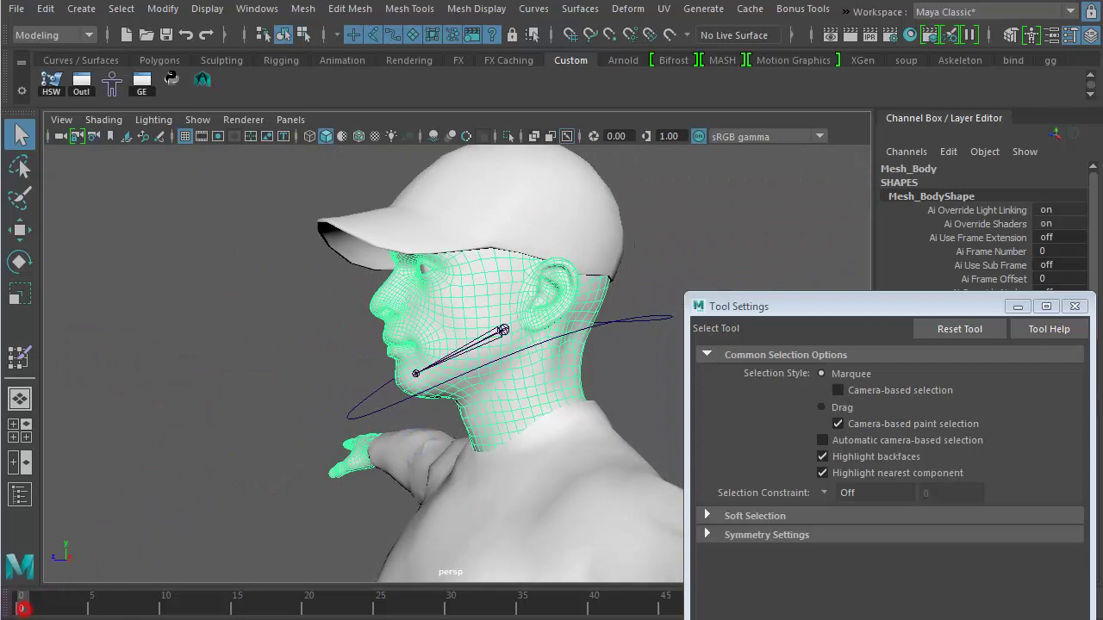
{"action": "left_click_drag", "start_coordinate": [519, 394], "coordinate": [636, 384], "text": "alt"}
{"action": "right_click_drag", "start_coordinate": [630, 380], "coordinate": [362, 309], "text": "alt"}
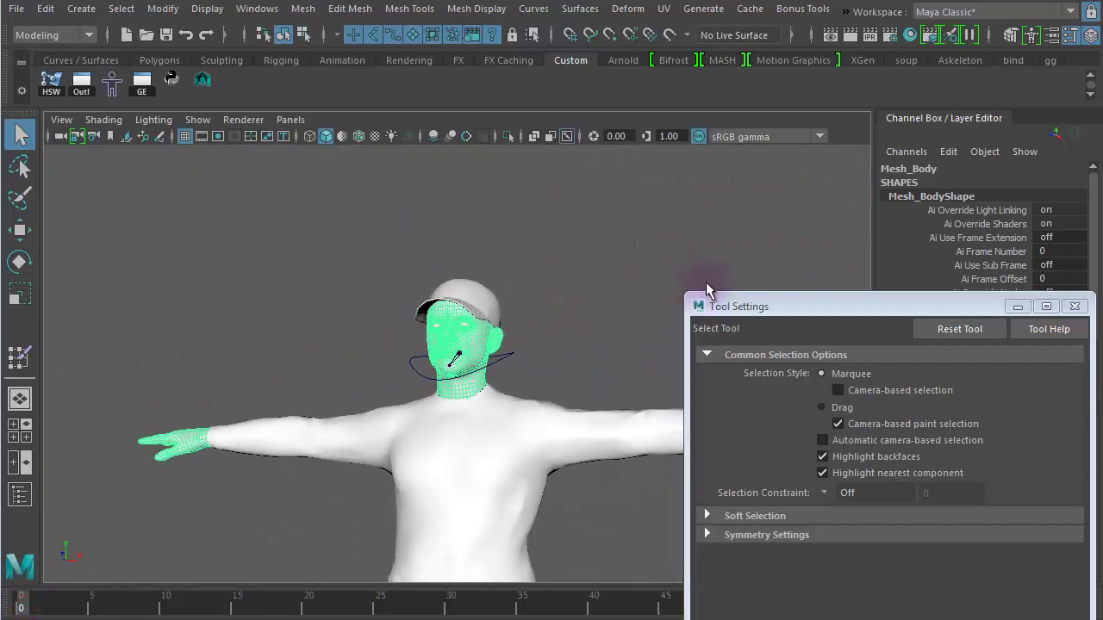
{"action": "left_click_drag", "start_coordinate": [765, 309], "coordinate": [518, 211]}
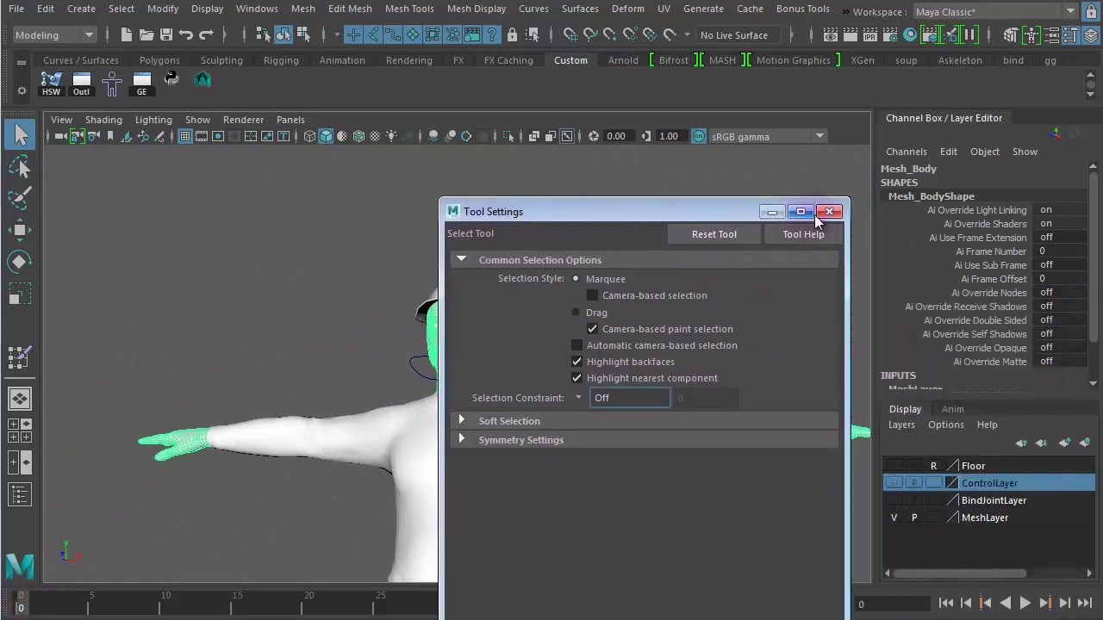
{"action": "left_click", "coordinate": [831, 213]}
- Play the animation back, return to frame 0, and examine the head and body mesh from several angles
{"action": "right_click_drag", "start_coordinate": [519, 359], "coordinate": [912, 346], "text": "alt"}
{"action": "left_click_drag", "start_coordinate": [537, 372], "coordinate": [409, 397], "text": "alt"}
{"action": "right_click_drag", "start_coordinate": [616, 367], "coordinate": [488, 343], "text": "alt"}
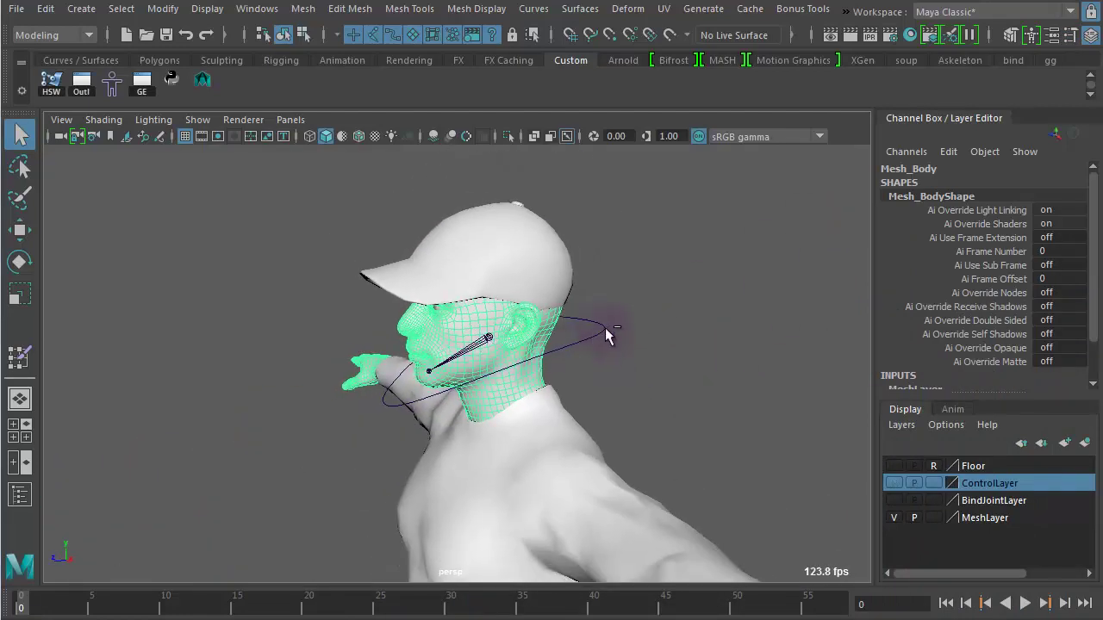
{"action": "left_click_drag", "start_coordinate": [28, 613], "coordinate": [270, 615]}
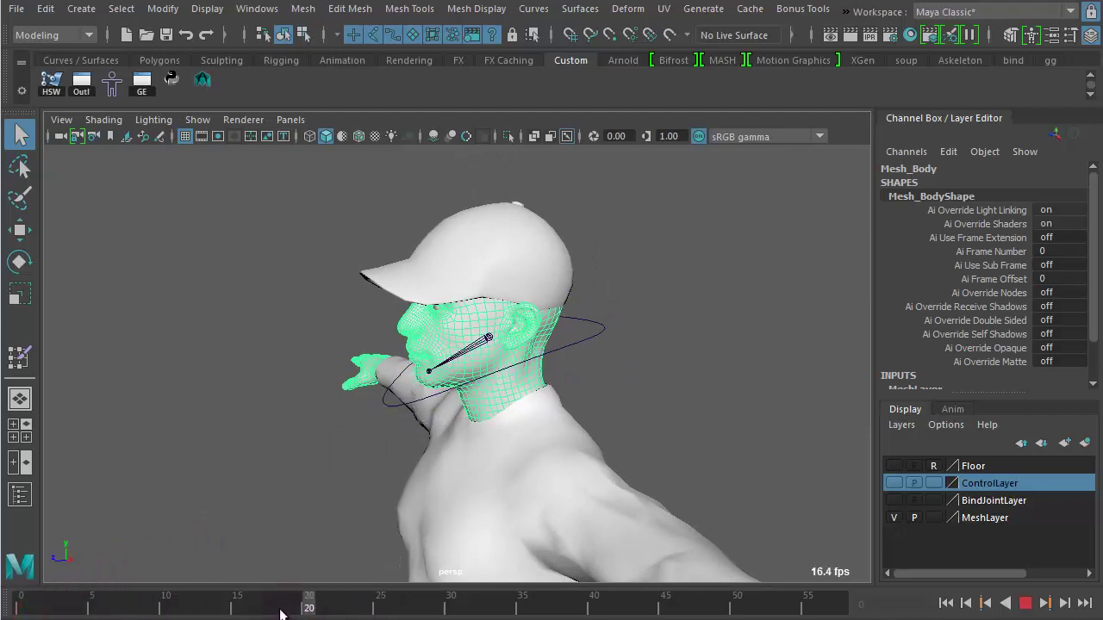
{"action": "left_click_drag", "start_coordinate": [174, 596], "coordinate": [12, 593]}
{"action": "left_click_drag", "start_coordinate": [674, 359], "coordinate": [798, 344], "text": "alt"}
{"action": "right_click_drag", "start_coordinate": [756, 353], "coordinate": [468, 313], "text": "alt"}
{"action": "left_click_drag", "start_coordinate": [582, 399], "coordinate": [642, 400], "text": "alt"}
{"action": "right_click_drag", "start_coordinate": [470, 386], "coordinate": [994, 423], "text": "alt"}
{"action": "left_click_drag", "start_coordinate": [576, 390], "coordinate": [613, 388], "text": "alt"}
{"action": "right_click_drag", "start_coordinate": [701, 401], "coordinate": [180, 332], "text": "alt"}
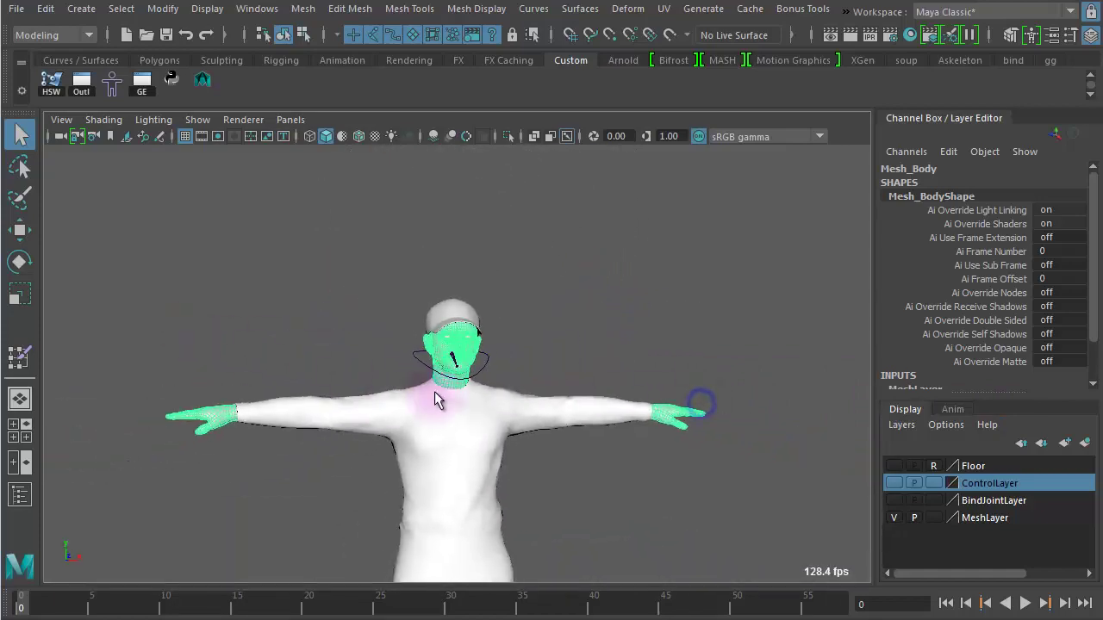
- Duplicate the selected body mesh
{"action": "mouse_move", "coordinate": [434, 397]}
{"action": "middle_mouse_down", "text": "alt"}
{"action": "mouse_move", "coordinate": [418, 213]}
{"action": "mouse_move", "coordinate": [423, 394]}
{"action": "middle_mouse_up", "text": "alt"}
{"action": "right_click_drag", "start_coordinate": [363, 399], "coordinate": [488, 408], "text": "alt"}
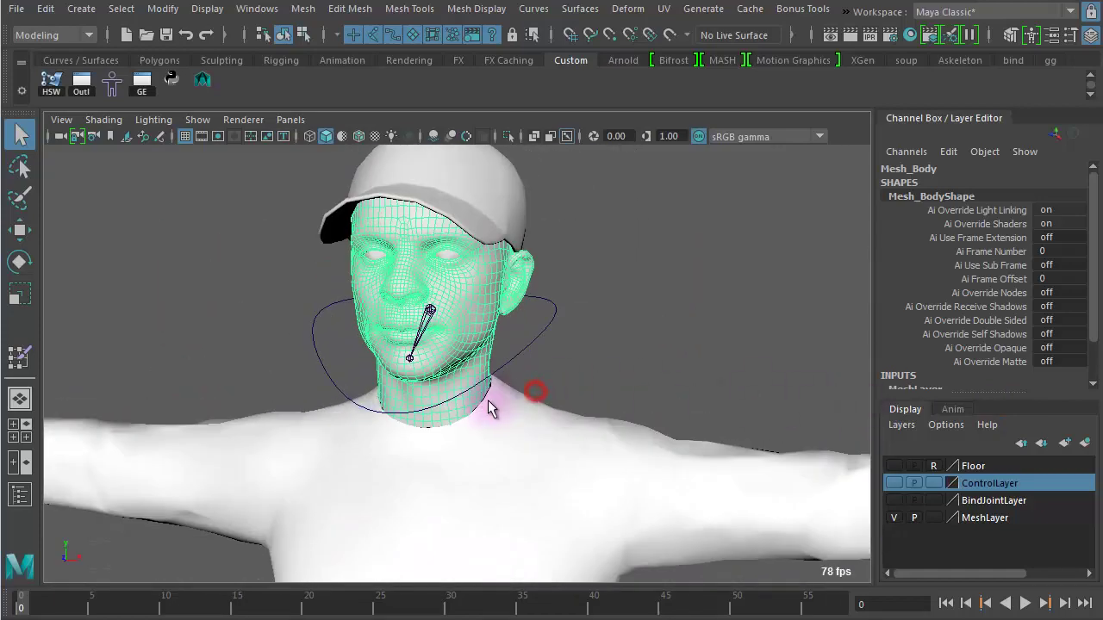
{"action": "key", "text": "ctrl+d"}
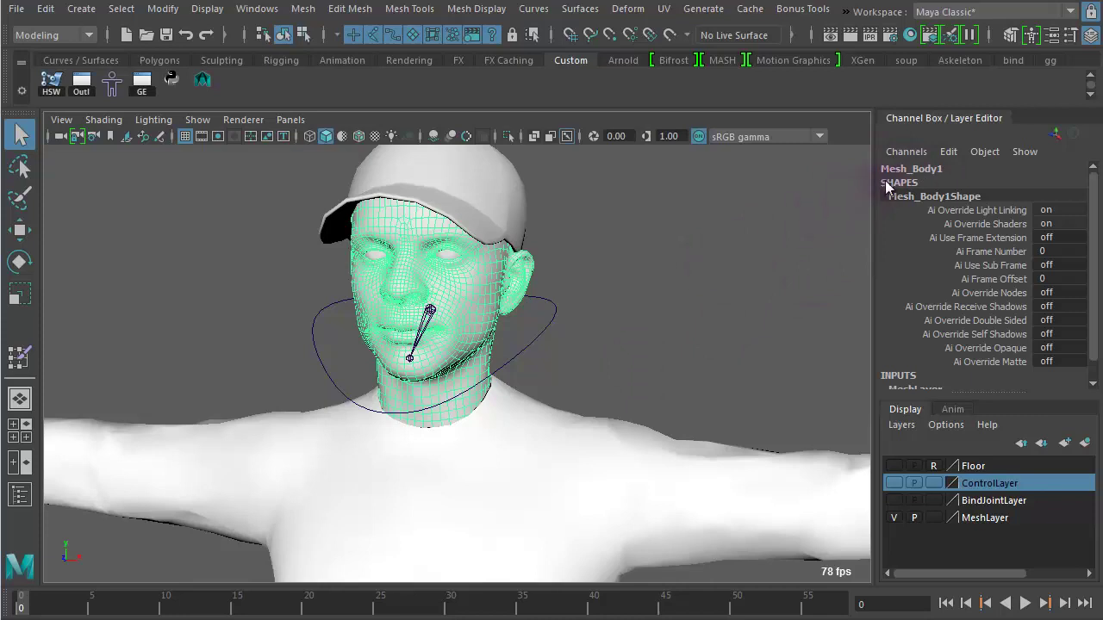
{"action": "left_click", "coordinate": [948, 152]}
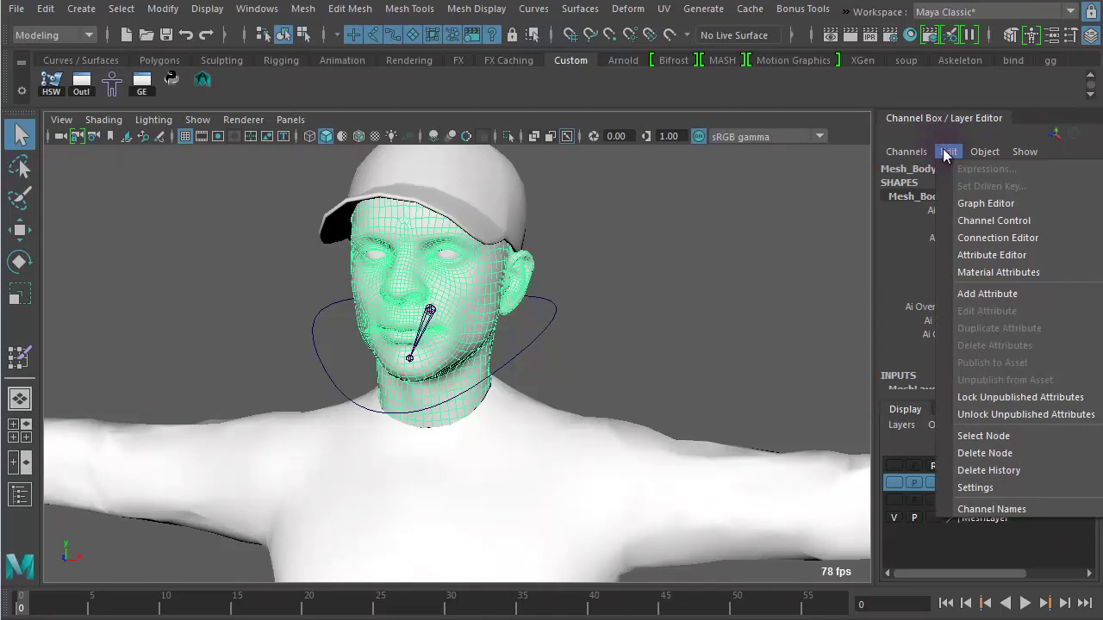
{"action": "left_click", "coordinate": [1000, 262]}
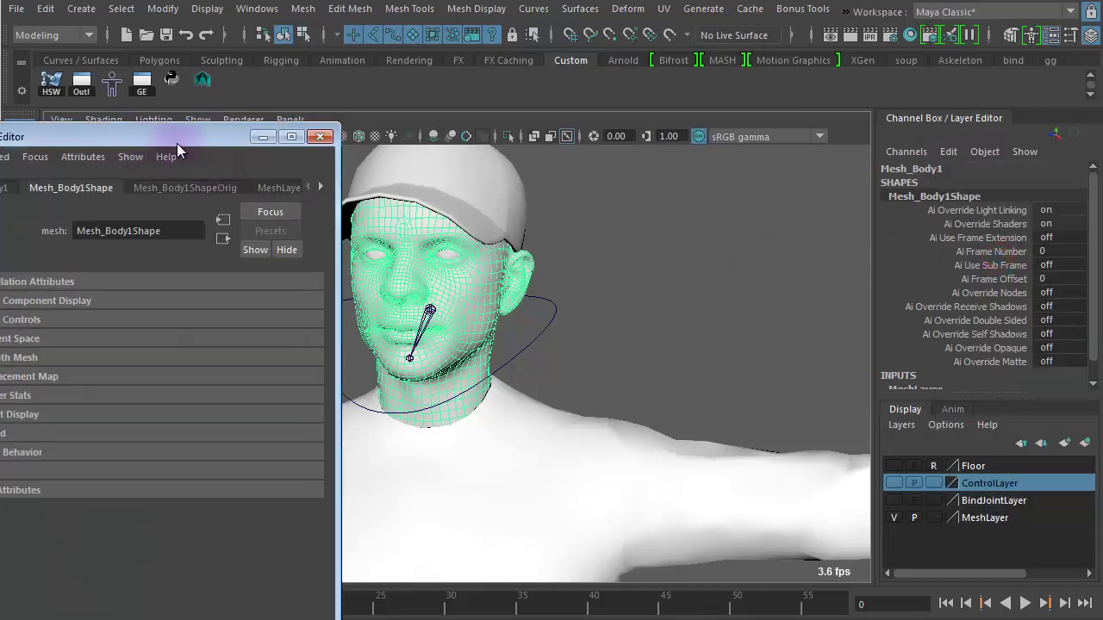
{"action": "left_click", "coordinate": [320, 137]}
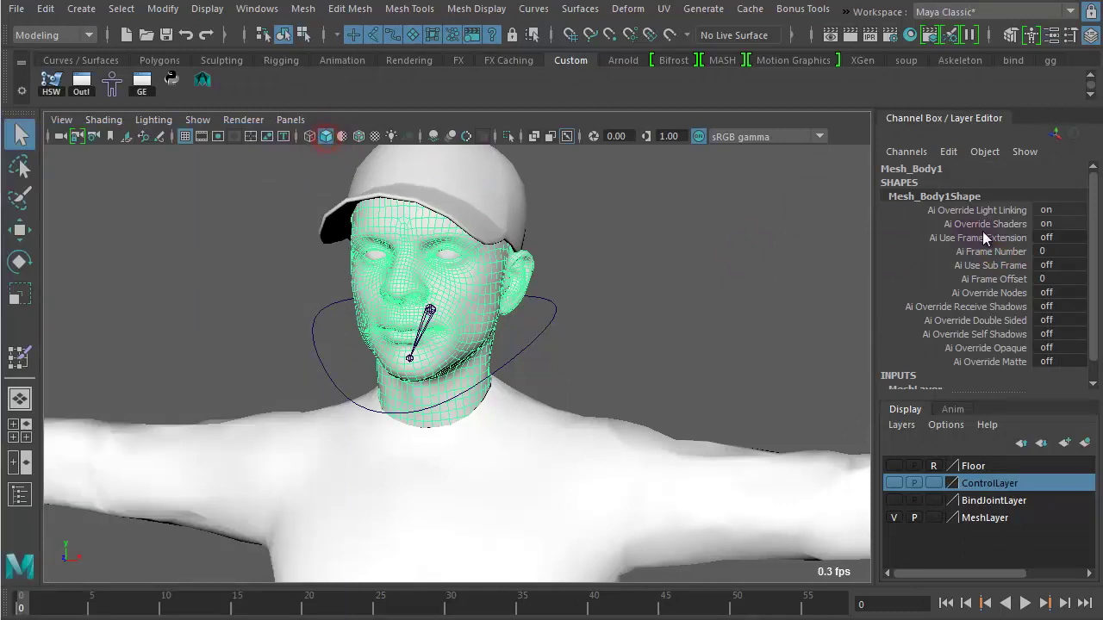
- Make the duplicated body mesh's Translate, Rotate, Scale and Visibility channels keyable through Channel Control, and close the window
{"action": "left_click", "coordinate": [949, 152]}
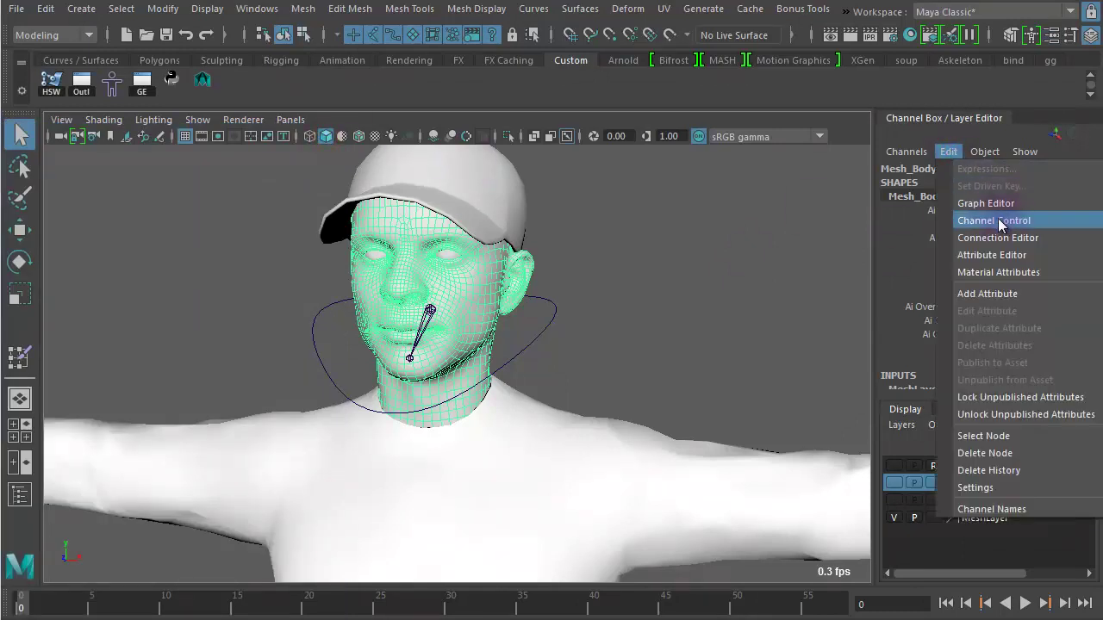
{"action": "left_click", "coordinate": [971, 222]}
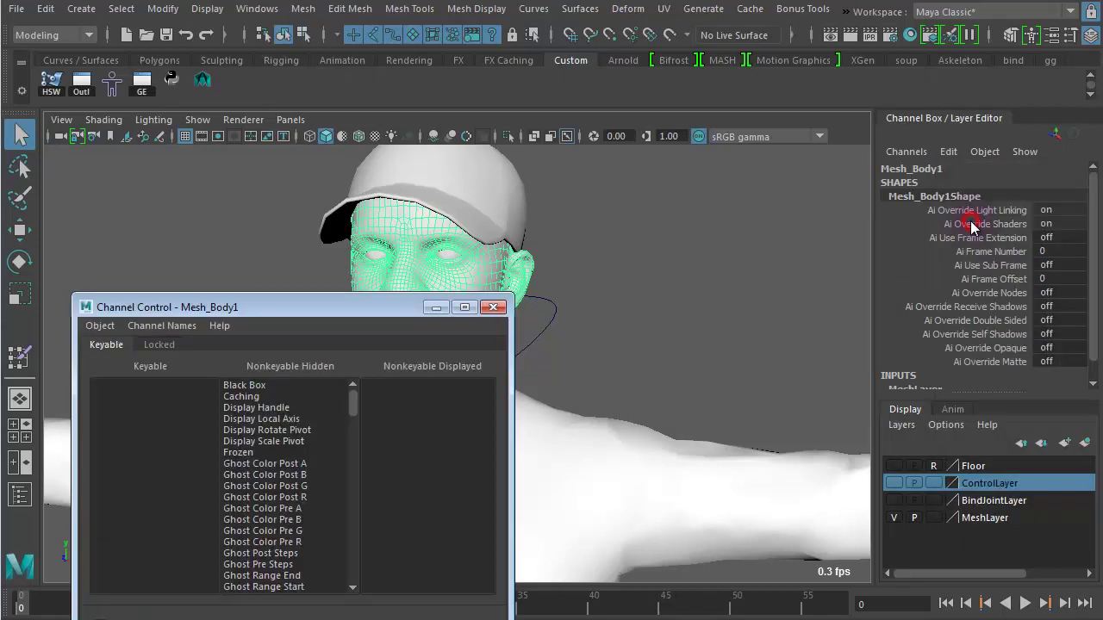
{"action": "left_click_drag", "start_coordinate": [327, 313], "coordinate": [707, 143]}
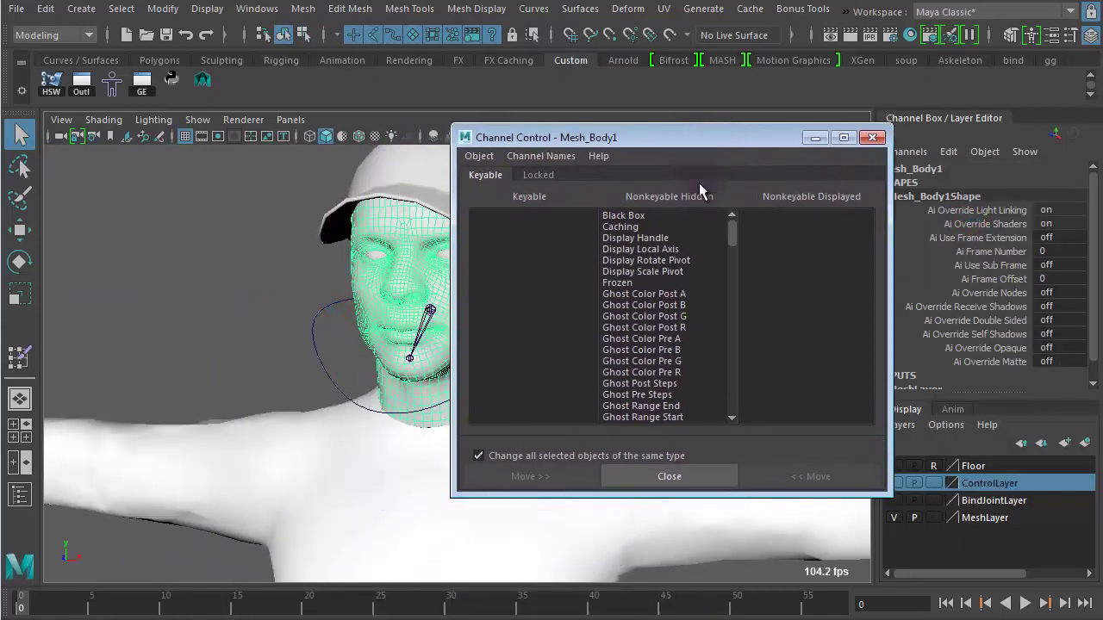
{"action": "left_click_drag", "start_coordinate": [729, 232], "coordinate": [724, 376]}
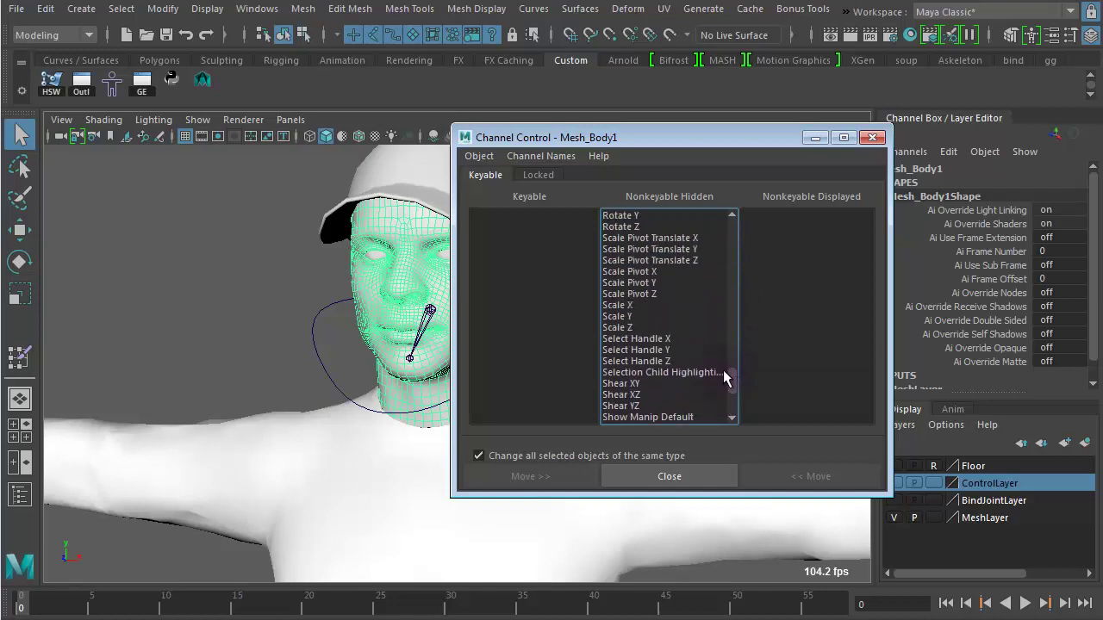
{"action": "left_click_drag", "start_coordinate": [633, 327], "coordinate": [641, 305]}
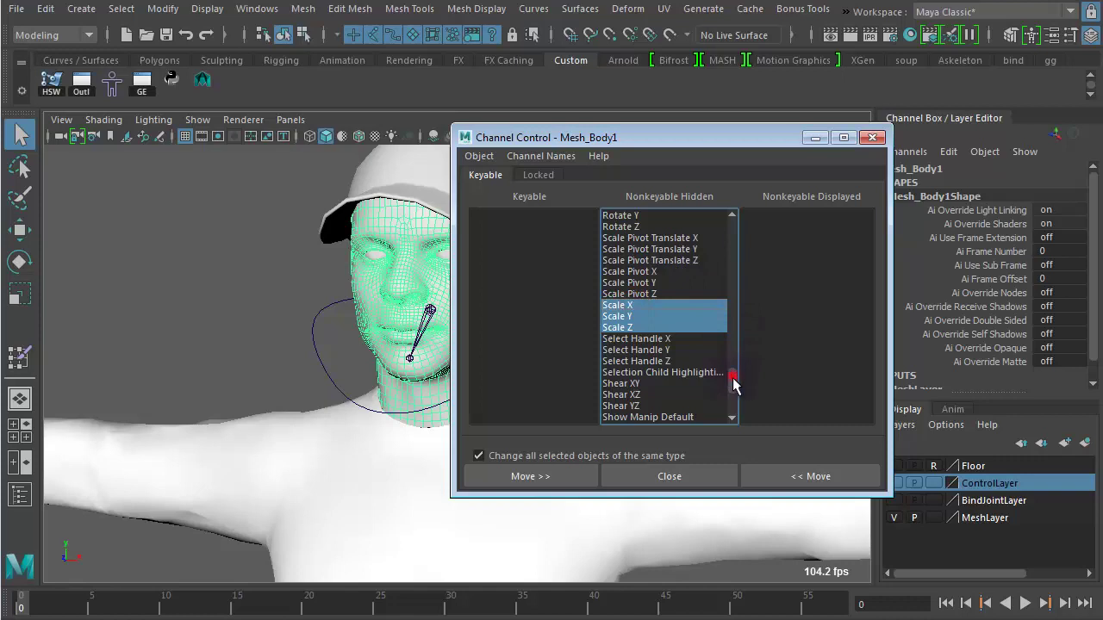
{"action": "left_click_drag", "start_coordinate": [733, 377], "coordinate": [739, 400]}
{"action": "left_click", "coordinate": [625, 384]}
{"action": "left_click", "coordinate": [631, 306], "text": "ctrl"}
{"action": "left_click", "coordinate": [629, 294], "text": "ctrl"}
{"action": "left_click", "coordinate": [628, 283], "text": "ctrl"}
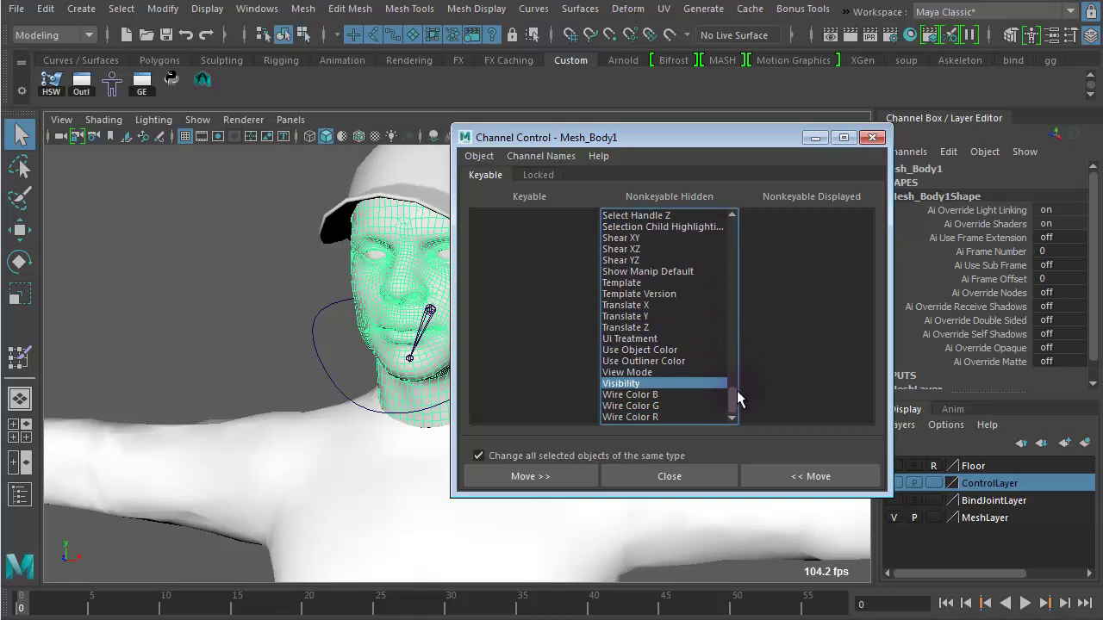
{"action": "left_click", "coordinate": [640, 317], "text": "ctrl"}
{"action": "left_click", "coordinate": [637, 305], "text": "ctrl"}
{"action": "left_click", "coordinate": [638, 327], "text": "ctrl"}
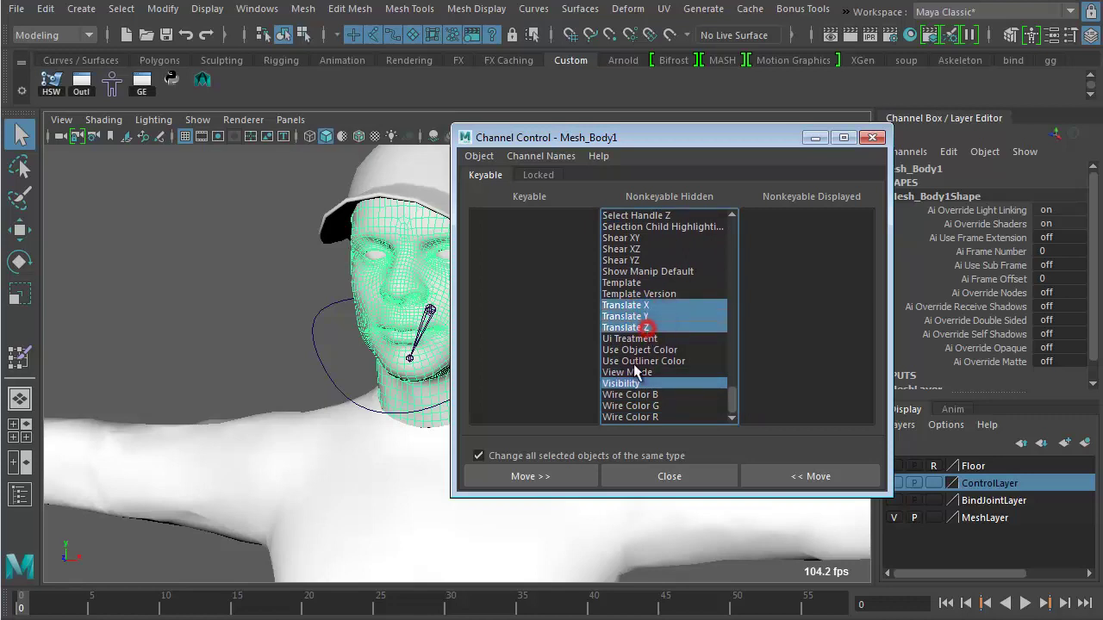
{"action": "left_click", "coordinate": [768, 480]}
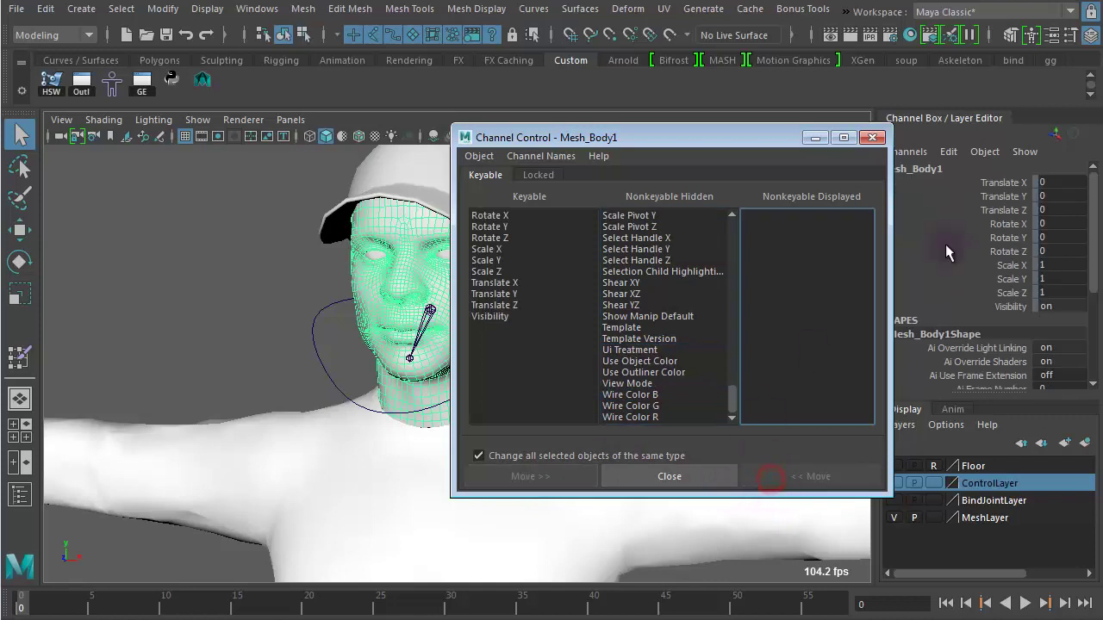
{"action": "left_click", "coordinate": [871, 140]}
- Unlock all Translate, Rotate, Scale and Visibility channels of the duplicated body mesh
{"action": "left_click_drag", "start_coordinate": [999, 183], "coordinate": [991, 314]}
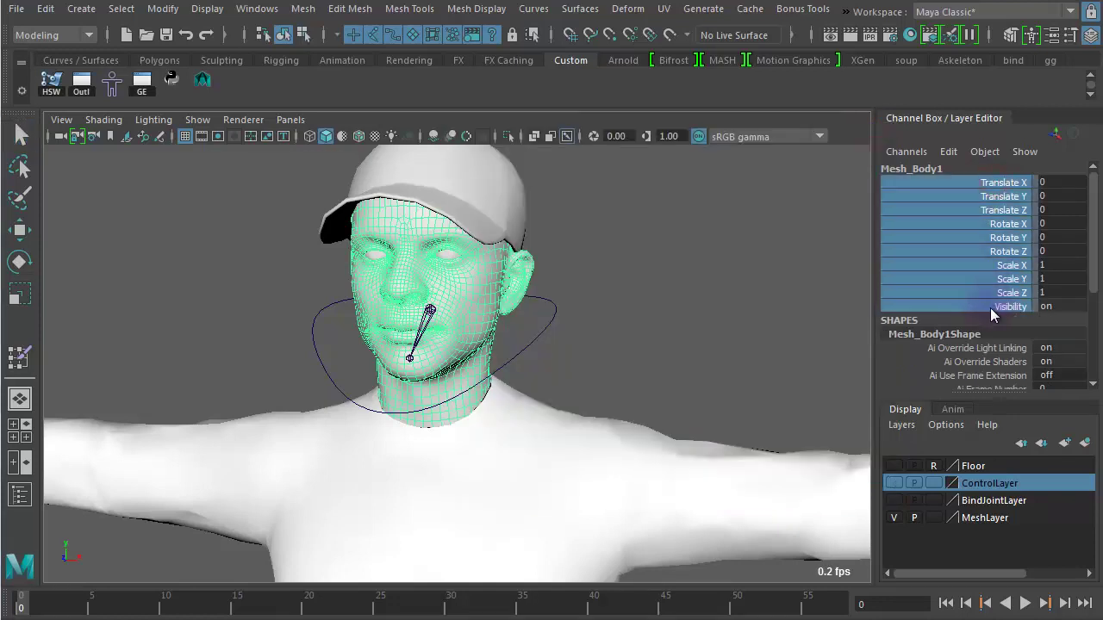
{"action": "right_click", "coordinate": [947, 241]}
{"action": "right_click", "coordinate": [884, 213]}
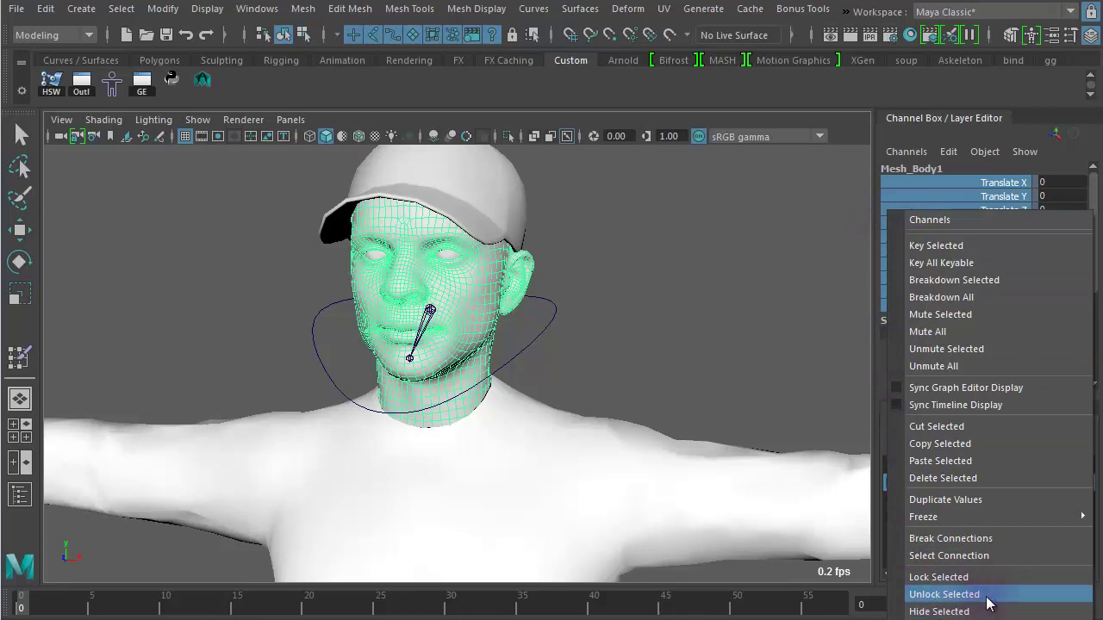
{"action": "left_click", "coordinate": [937, 598]}
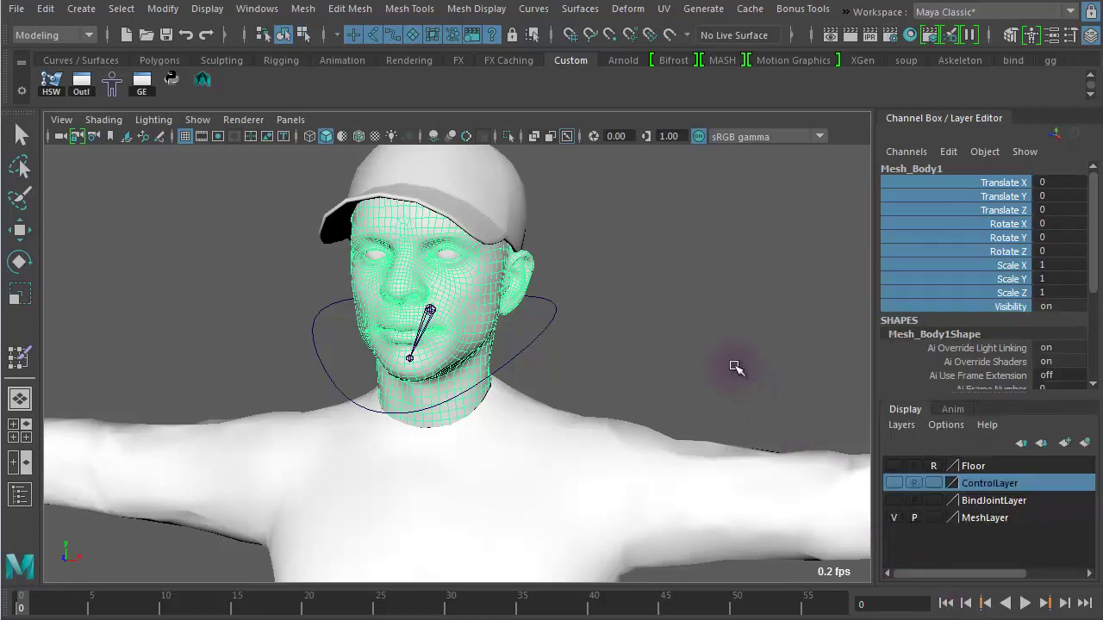
- Rename the duplicated body mesh as visage
{"action": "double_click", "coordinate": [931, 169]}
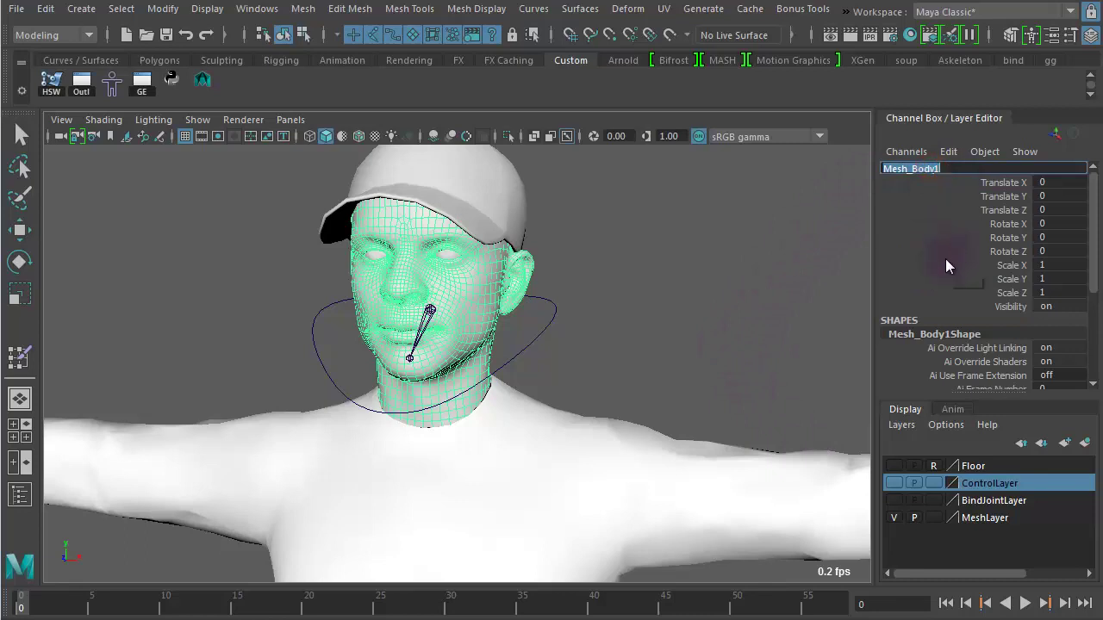
{"action": "type", "text": "f"}
{"action": "type", "text": "visa"}
{"action": "type", "text": "o"}
{"action": "type", "text": "e"}
{"action": "key", "text": "Return"}
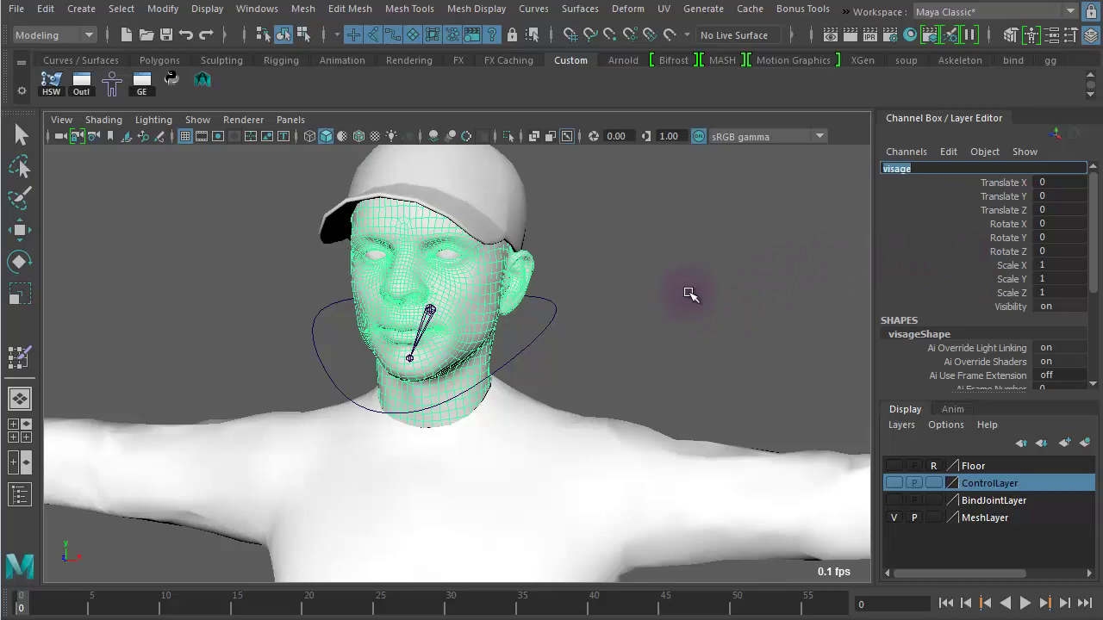
- Move the visage mesh away from the character to about X 89.77, Y 4.4, Z -77.97
{"action": "right_click_drag", "start_coordinate": [724, 296], "coordinate": [296, 255], "text": "alt"}
{"action": "left_click_drag", "start_coordinate": [534, 263], "coordinate": [471, 284], "text": "alt"}
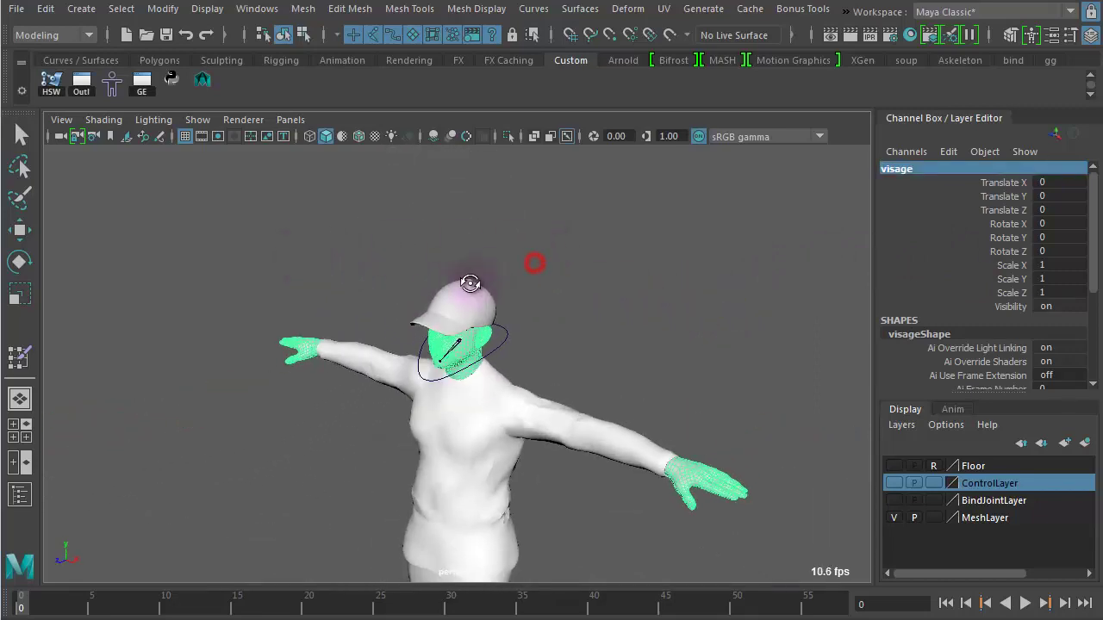
{"action": "key", "text": "w"}
{"action": "scroll", "coordinate": [613, 380], "scroll_direction": "down", "scroll_amount": 5}
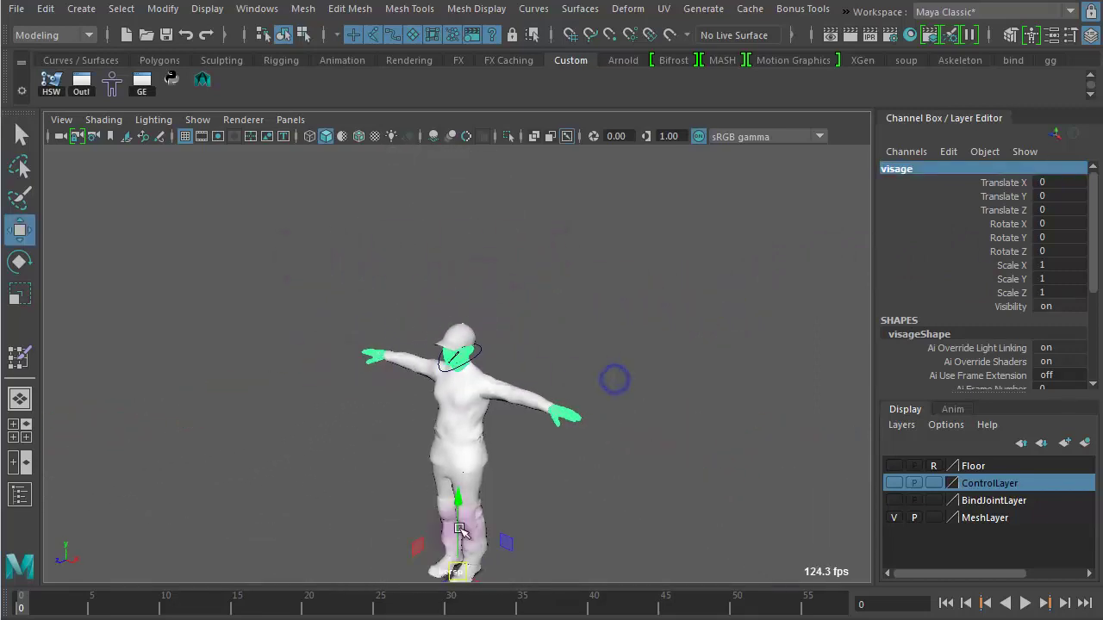
{"action": "middle_click_drag", "start_coordinate": [577, 430], "coordinate": [564, 341], "text": "alt"}
{"action": "left_click_drag", "start_coordinate": [452, 501], "coordinate": [626, 492]}
{"action": "left_click_drag", "start_coordinate": [704, 348], "coordinate": [761, 331], "text": "alt"}
{"action": "middle_click_drag", "start_coordinate": [627, 326], "coordinate": [546, 442], "text": "alt"}
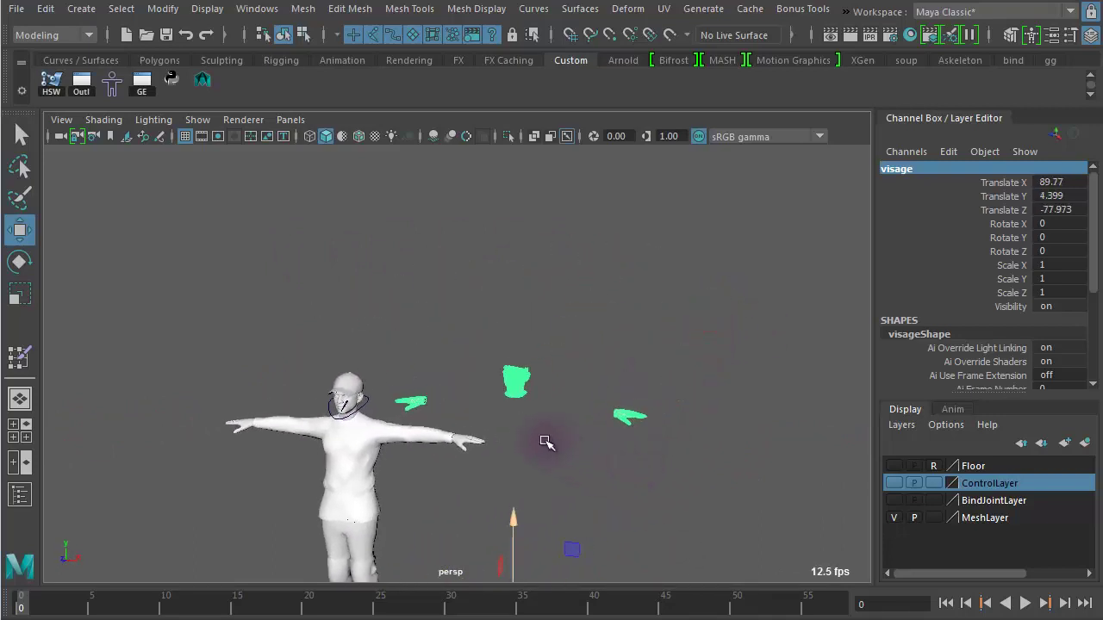
- Delete both hands from the visage mesh in component mode, leaving only the head
{"action": "right_click_drag", "start_coordinate": [550, 441], "coordinate": [1024, 413], "text": "alt"}
{"action": "middle_click_drag", "start_coordinate": [629, 365], "coordinate": [413, 228], "text": "alt"}
{"action": "right_click_drag", "start_coordinate": [507, 288], "coordinate": [699, 319], "text": "alt"}
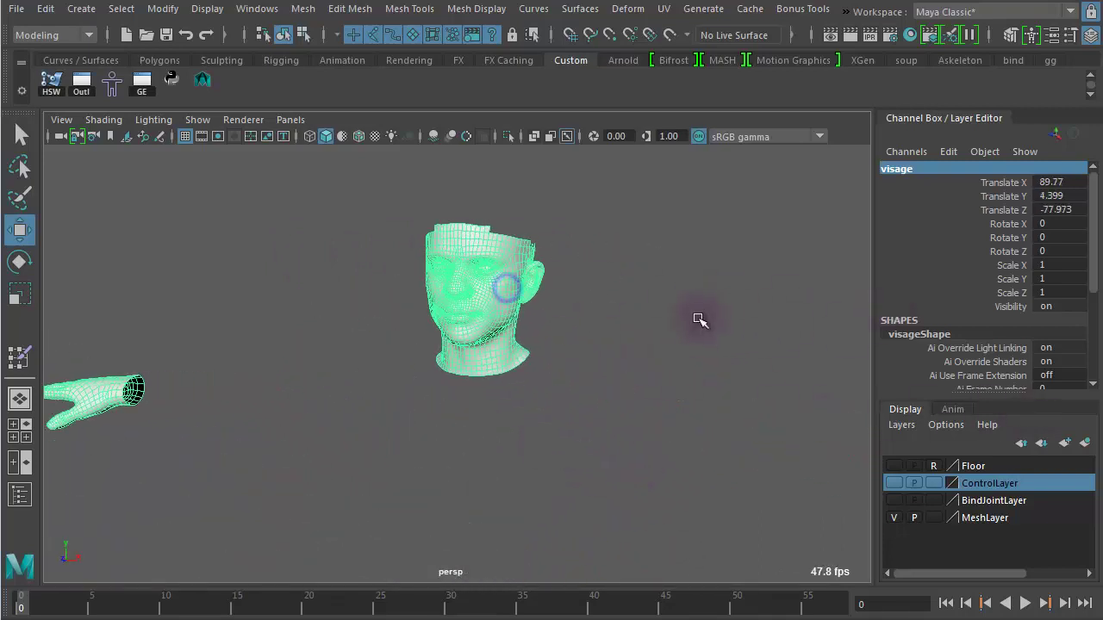
{"action": "middle_click_drag", "start_coordinate": [699, 318], "coordinate": [360, 233], "text": "alt"}
{"action": "right_click_drag", "start_coordinate": [733, 416], "coordinate": [591, 374], "text": "alt"}
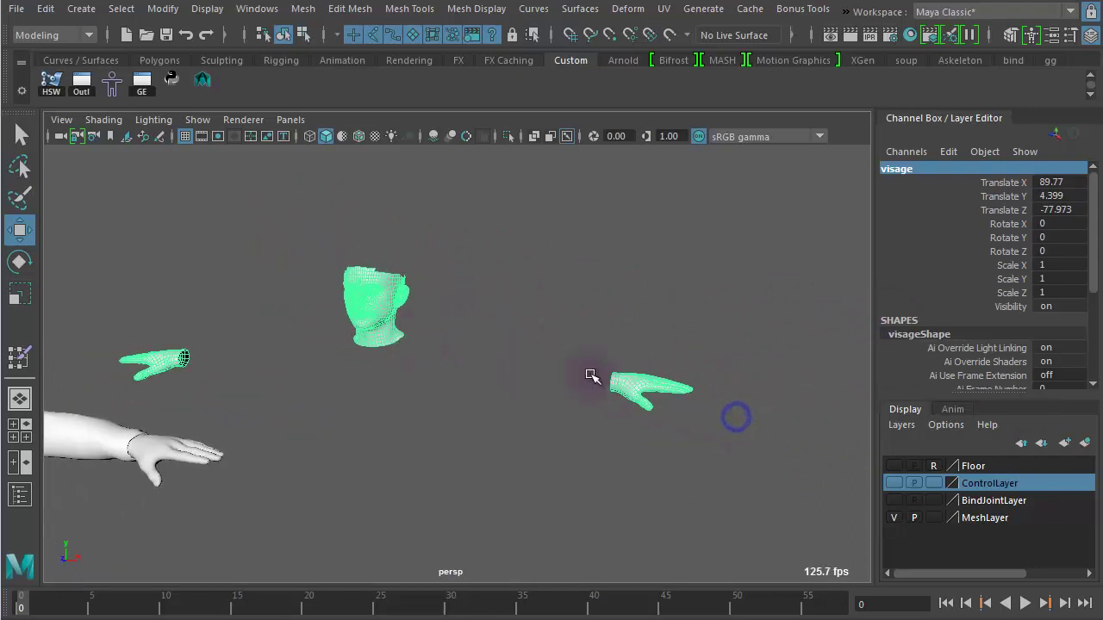
{"action": "right_click", "coordinate": [630, 383]}
{"action": "left_click", "coordinate": [629, 430]}
{"action": "left_click_drag", "start_coordinate": [583, 315], "coordinate": [698, 442]}
{"action": "key", "text": "Delete"}
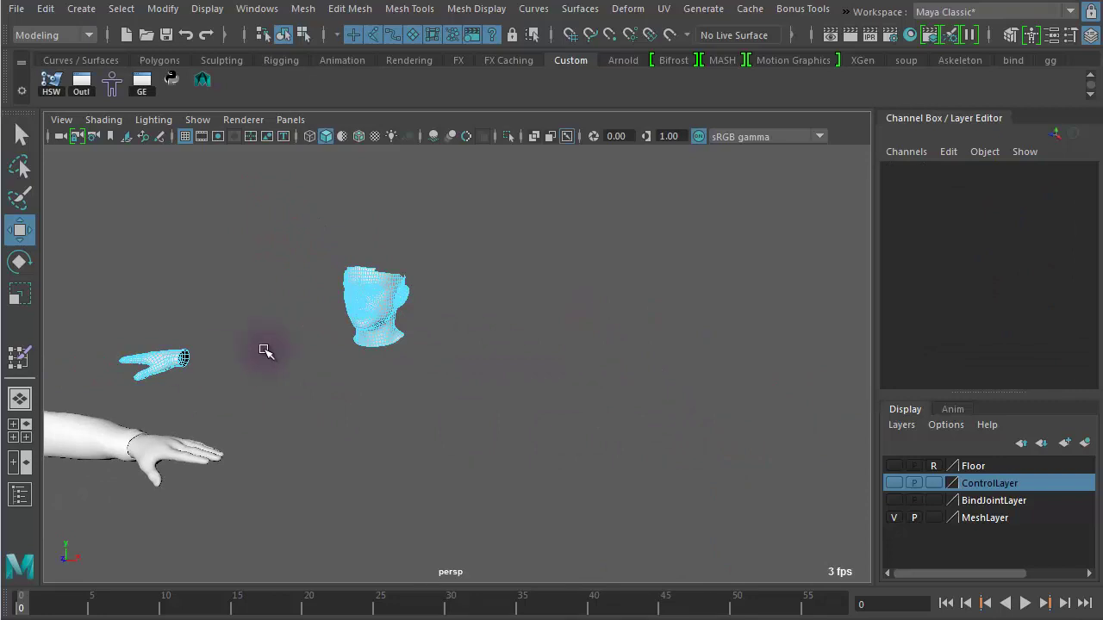
{"action": "left_click", "coordinate": [176, 369]}
{"action": "key", "text": "Delete"}
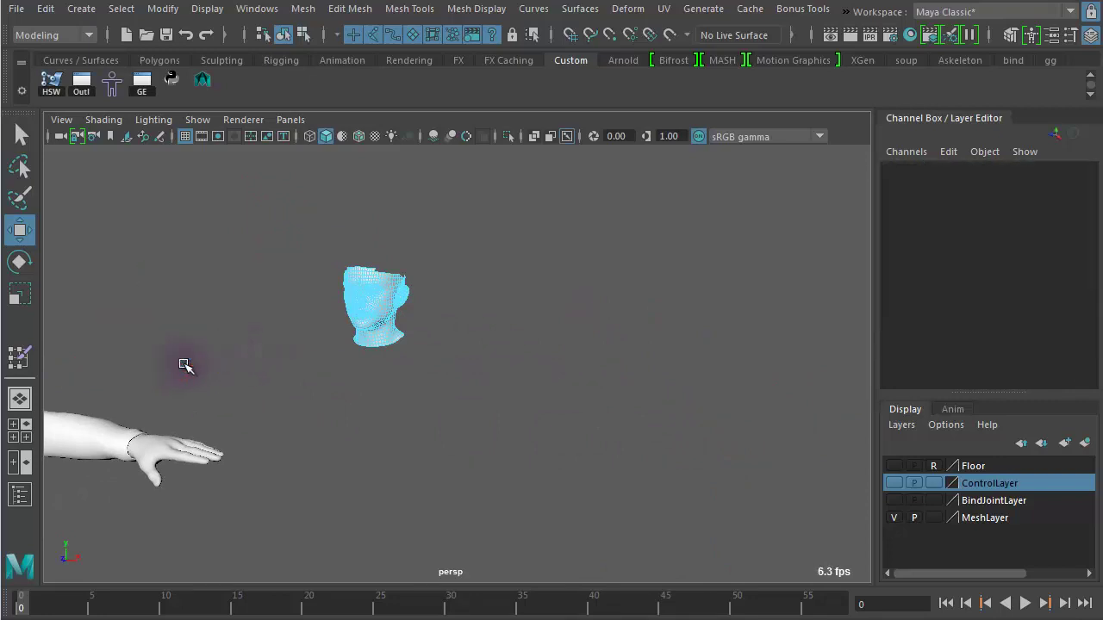
- Delete the tongue geometry from inside the mouth of the visage mesh
{"action": "left_click_drag", "start_coordinate": [405, 334], "coordinate": [472, 360], "text": "alt"}
{"action": "right_click_drag", "start_coordinate": [470, 349], "coordinate": [544, 307]}
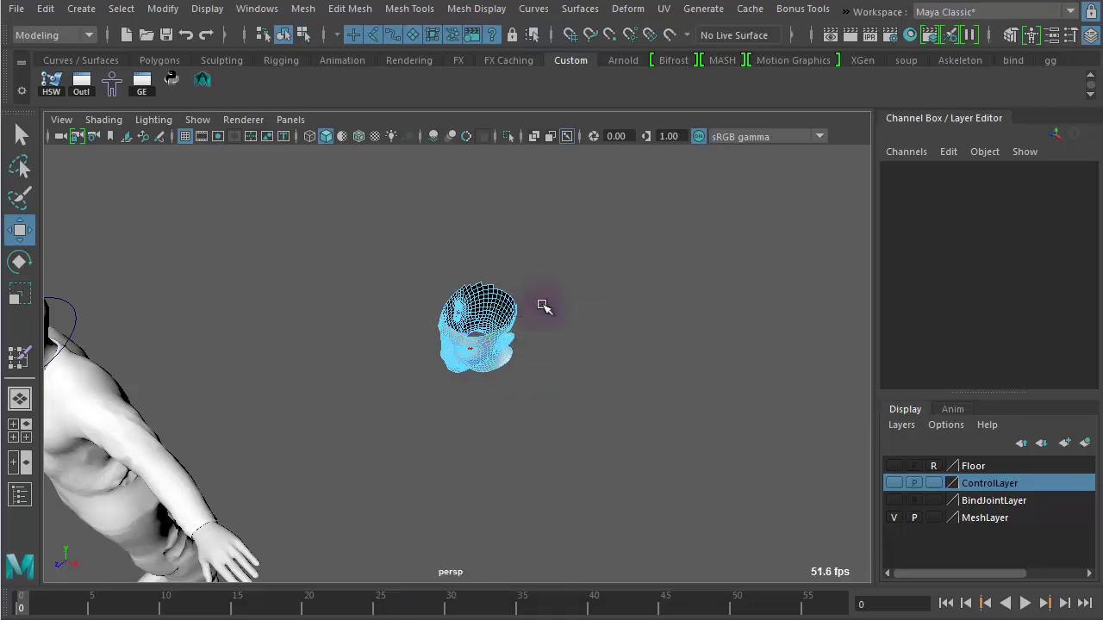
{"action": "left_click_drag", "start_coordinate": [500, 363], "coordinate": [363, 385], "text": "alt"}
{"action": "right_click_drag", "start_coordinate": [401, 373], "coordinate": [827, 388], "text": "alt"}
{"action": "middle_click_drag", "start_coordinate": [608, 381], "coordinate": [407, 373], "text": "alt"}
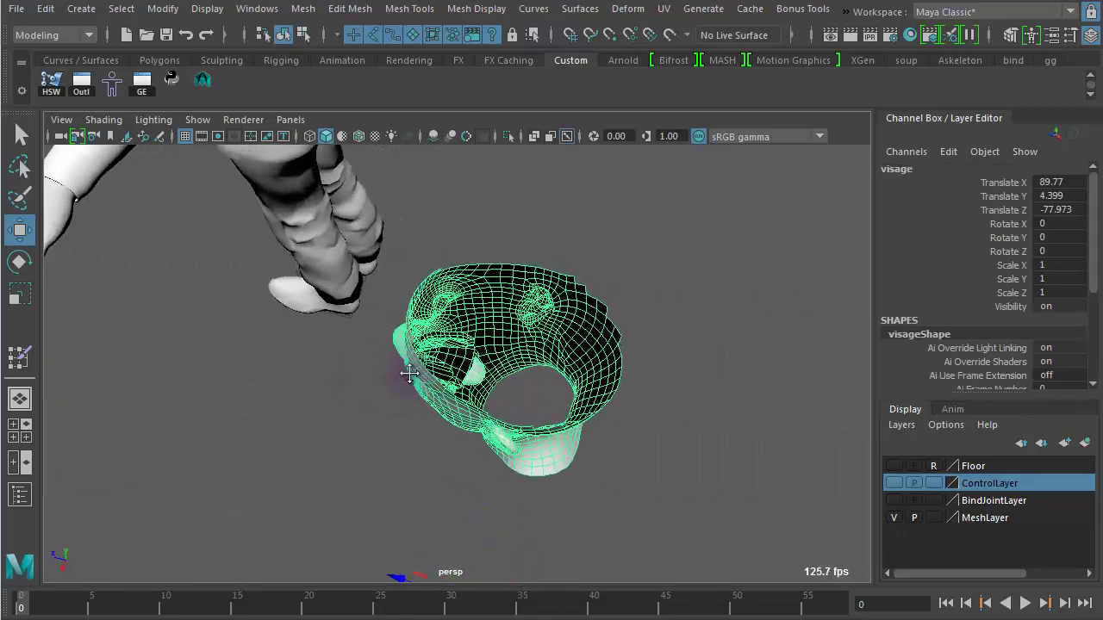
{"action": "right_click_drag", "start_coordinate": [389, 363], "coordinate": [946, 355], "text": "alt"}
{"action": "left_click_drag", "start_coordinate": [466, 397], "coordinate": [662, 419], "text": "alt"}
{"action": "right_click_drag", "start_coordinate": [507, 424], "coordinate": [488, 446]}
{"action": "left_click", "coordinate": [495, 438]}
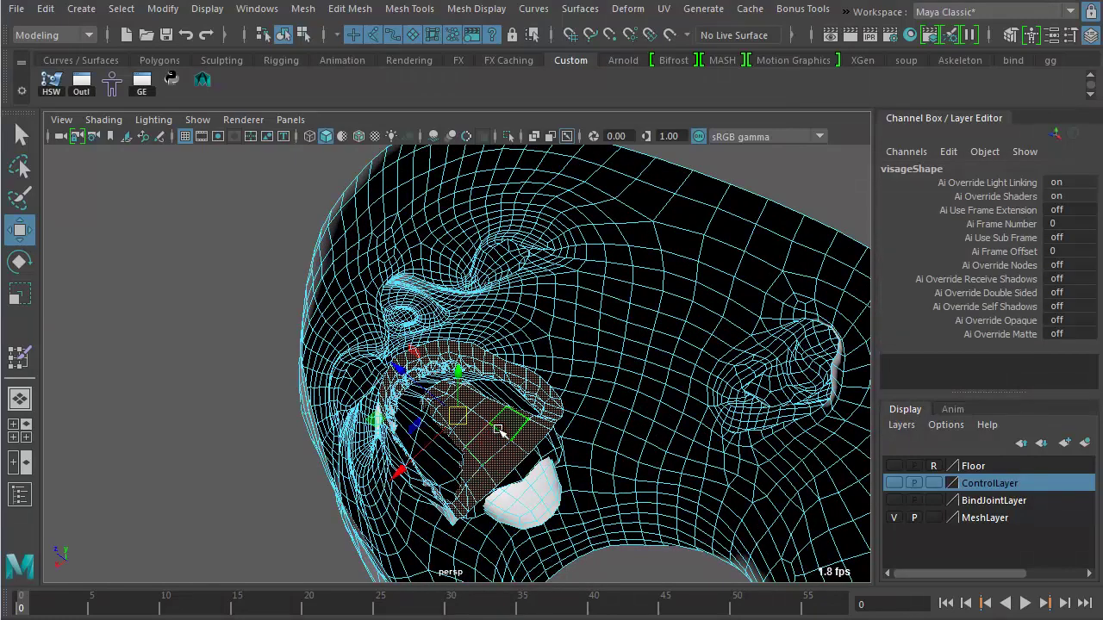
{"action": "key", "text": "ctrl+z"}
{"action": "double_click", "coordinate": [512, 460]}
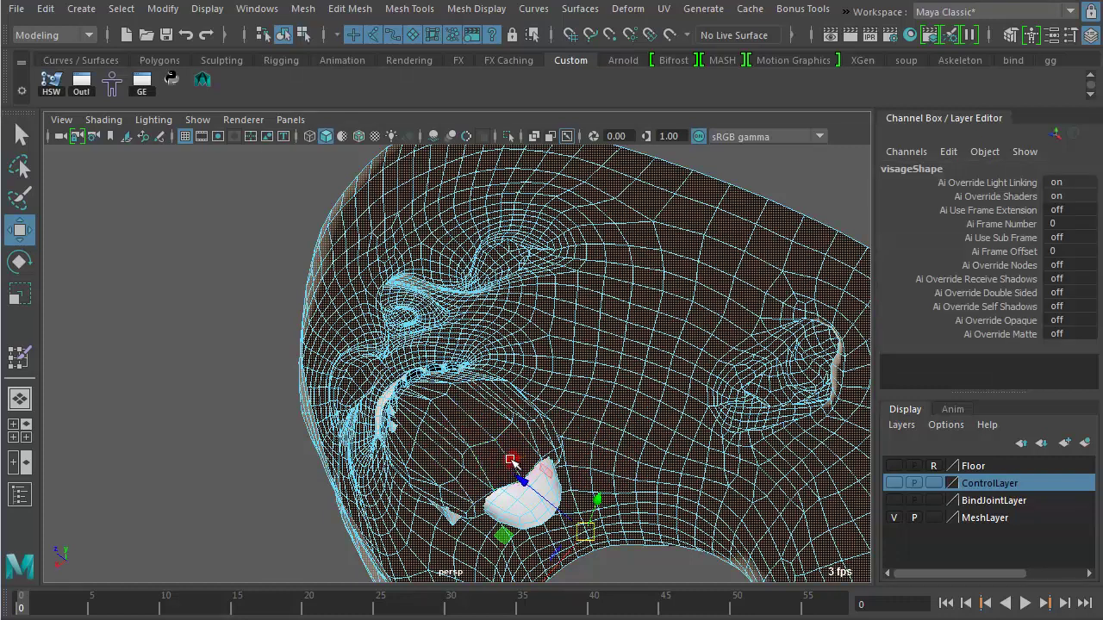
{"action": "left_click", "coordinate": [246, 399]}
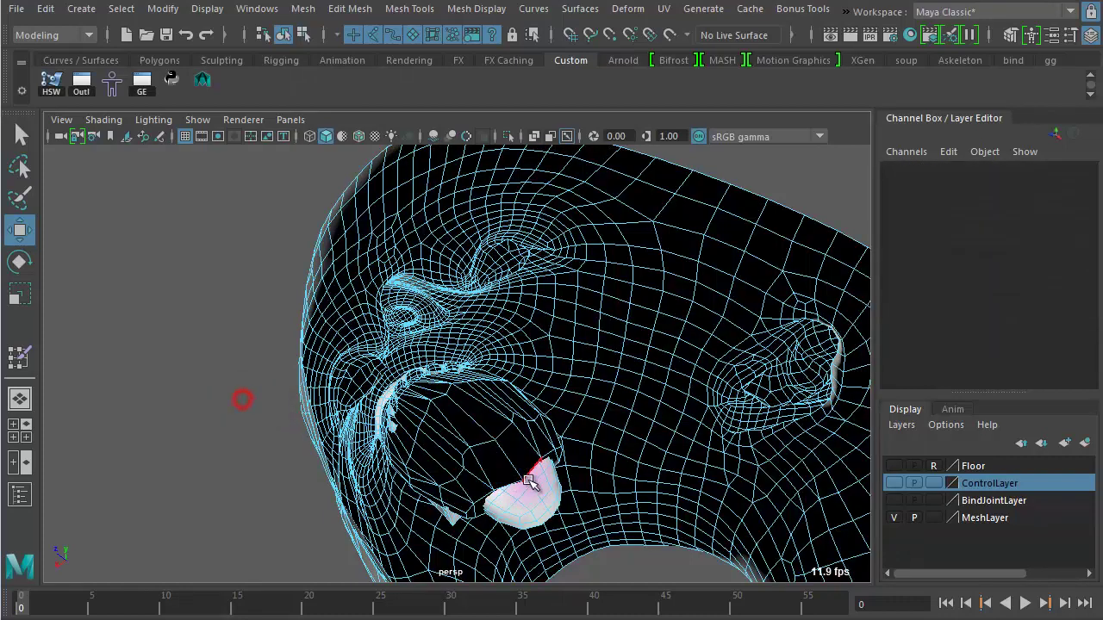
{"action": "left_click", "coordinate": [532, 498]}
{"action": "key", "text": "Delete"}
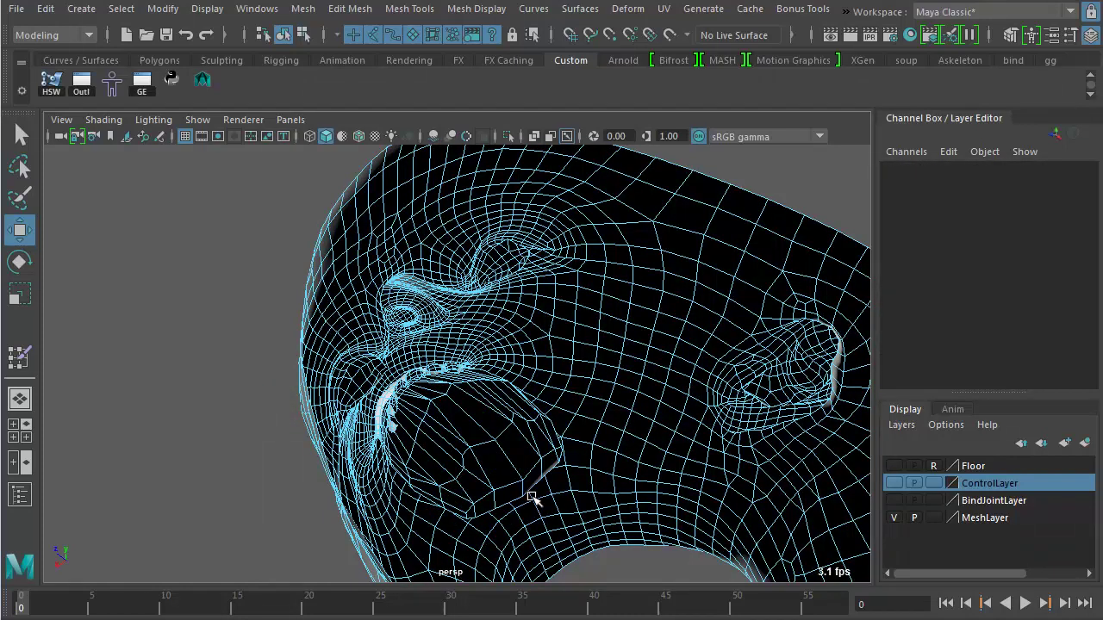
- Pull the teeth geometry out of the visage mesh's mouth and delete it
{"action": "left_click_drag", "start_coordinate": [485, 482], "coordinate": [500, 450], "text": "alt"}
{"action": "left_click", "coordinate": [487, 452]}
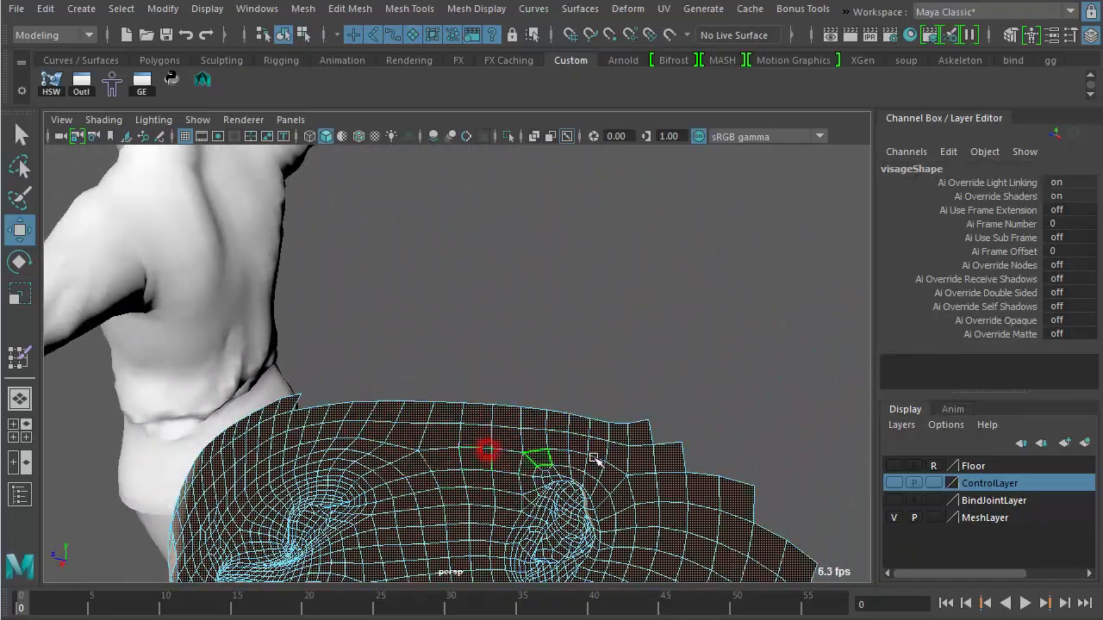
{"action": "left_click_drag", "start_coordinate": [591, 463], "coordinate": [484, 318], "text": "alt"}
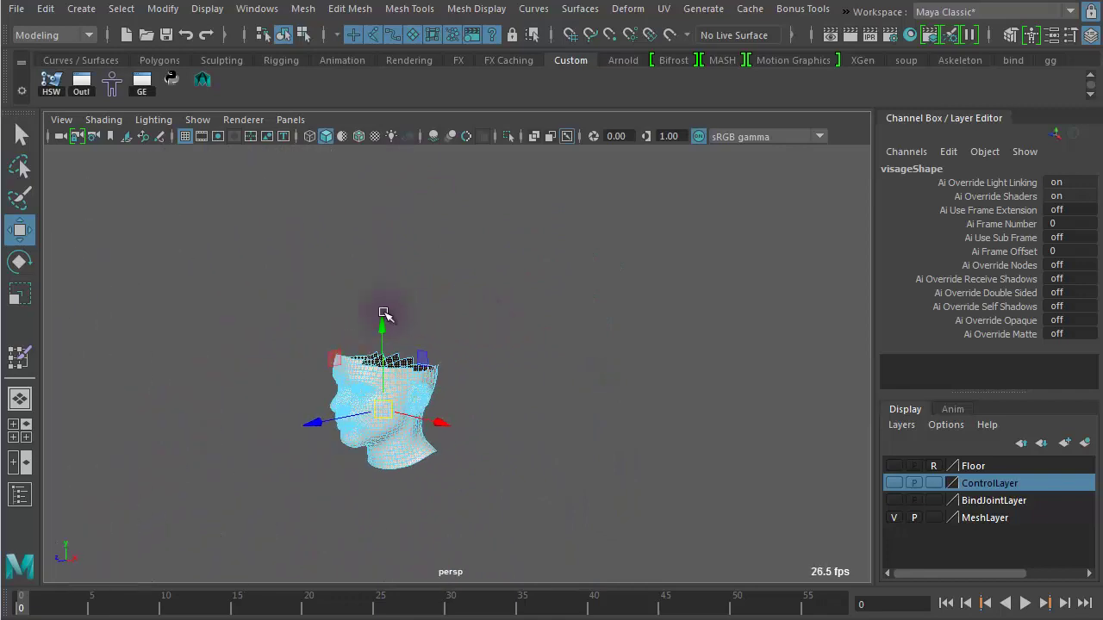
{"action": "left_click_drag", "start_coordinate": [237, 233], "coordinate": [533, 527]}
{"action": "left_click_drag", "start_coordinate": [529, 460], "coordinate": [345, 485], "text": "alt"}
{"action": "right_click_drag", "start_coordinate": [345, 485], "coordinate": [353, 472], "text": "alt"}
{"action": "left_click_drag", "start_coordinate": [352, 472], "coordinate": [319, 373], "text": "alt"}
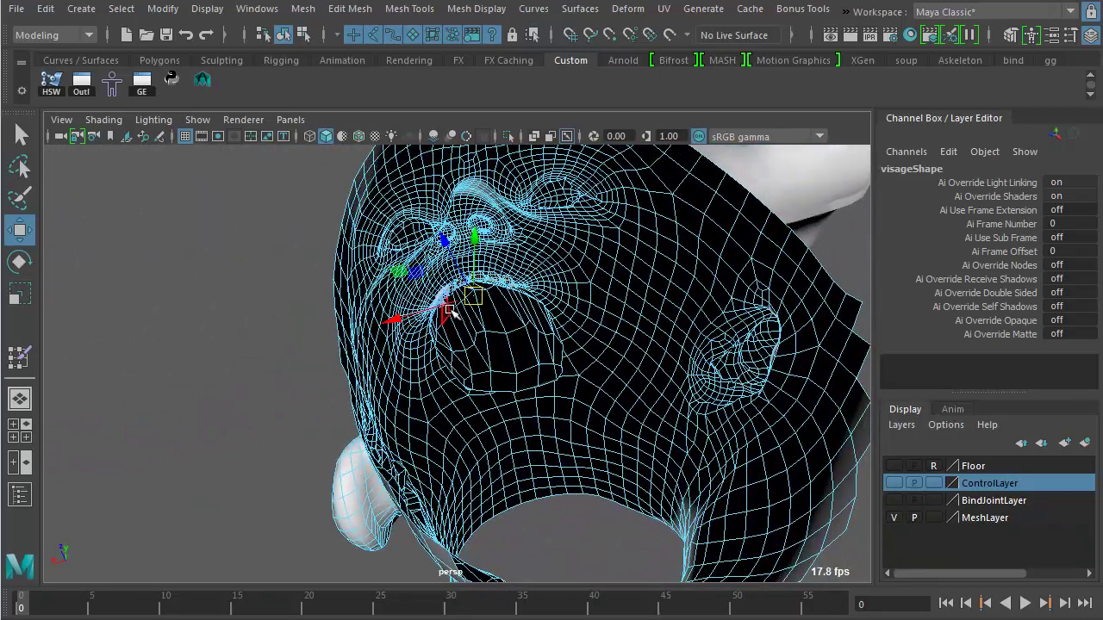
{"action": "left_click_drag", "start_coordinate": [467, 298], "coordinate": [200, 352]}
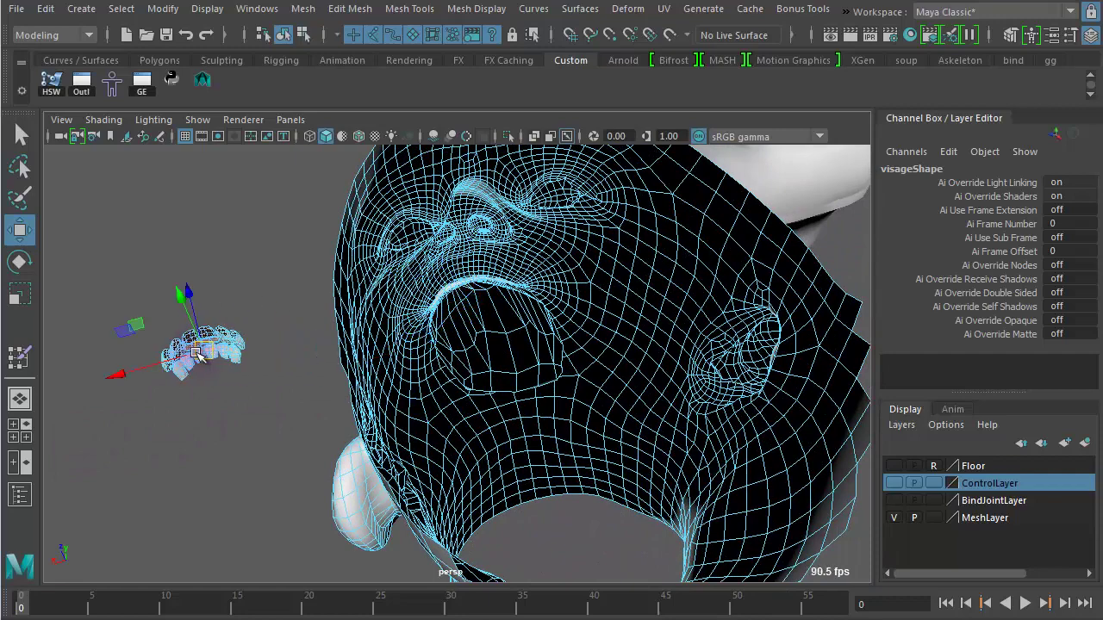
{"action": "right_click_drag", "start_coordinate": [439, 372], "coordinate": [293, 349], "text": "alt"}
{"action": "key", "text": "Delete"}
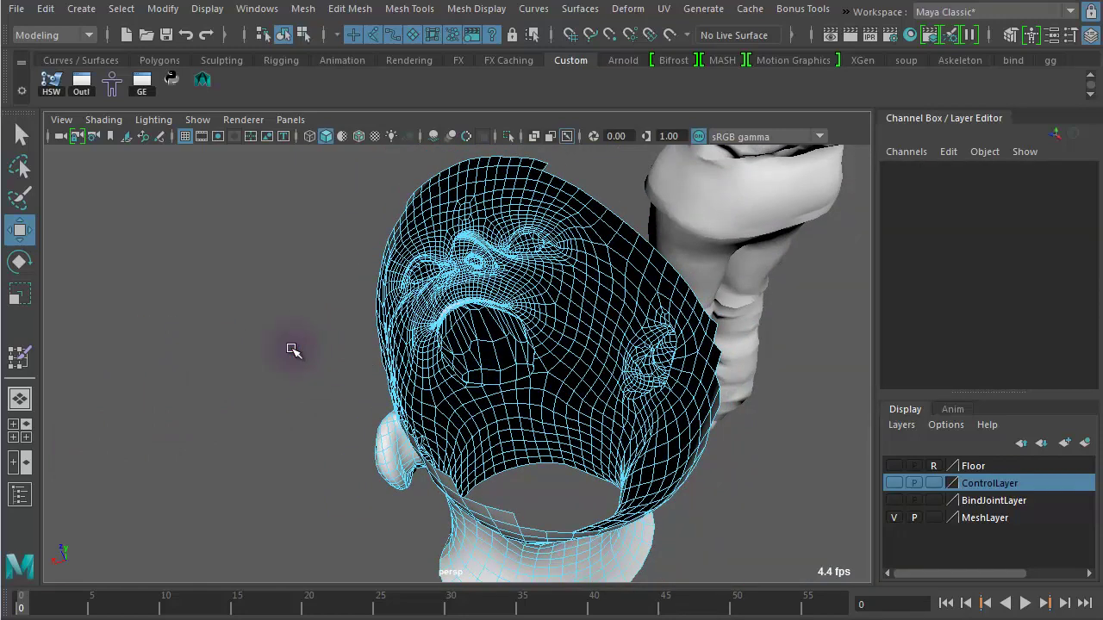
- Return the visage mesh to object selection and examine the cleaned head and its input nodes
{"action": "right_click_drag", "start_coordinate": [517, 247], "coordinate": [596, 224]}
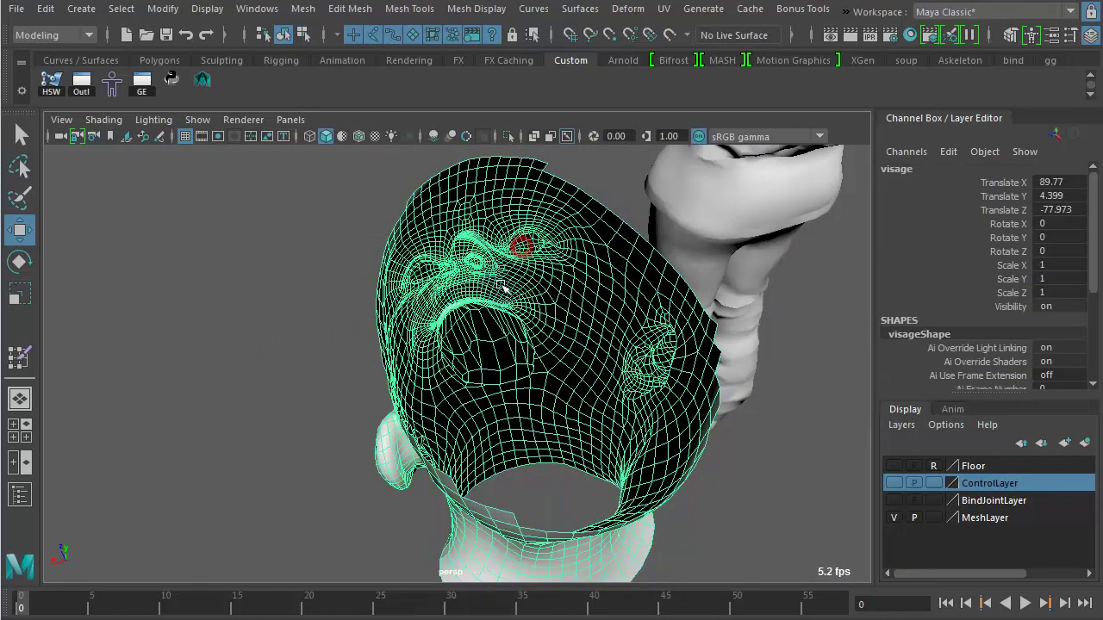
{"action": "right_click_drag", "start_coordinate": [480, 253], "coordinate": [356, 295], "text": "alt"}
{"action": "left_click_drag", "start_coordinate": [357, 295], "coordinate": [625, 234], "text": "alt"}
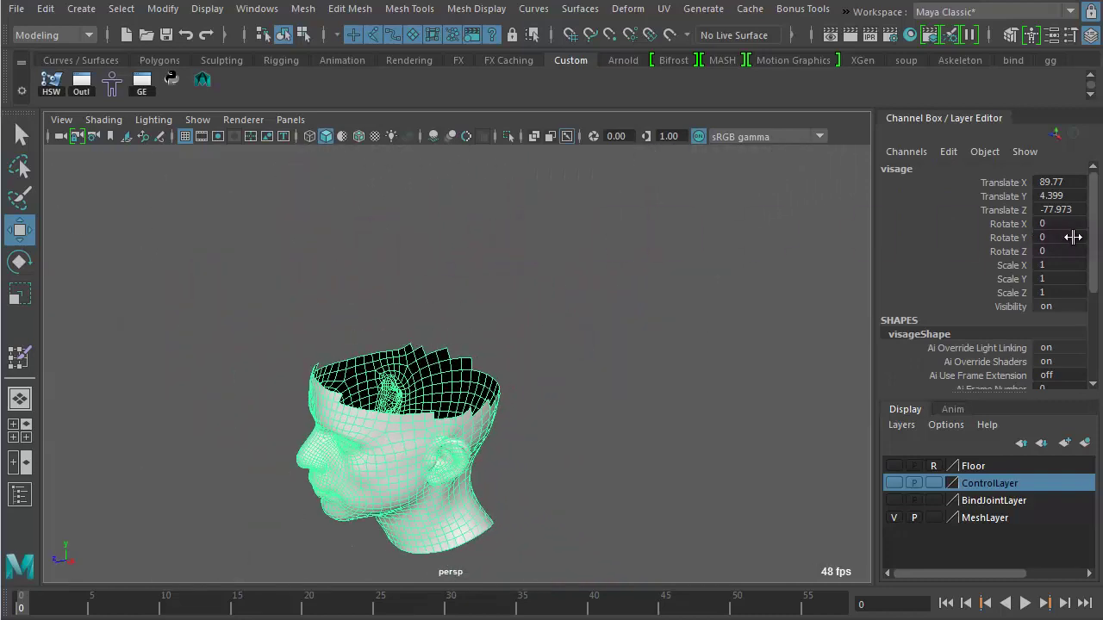
{"action": "left_click_drag", "start_coordinate": [1093, 229], "coordinate": [1091, 324]}
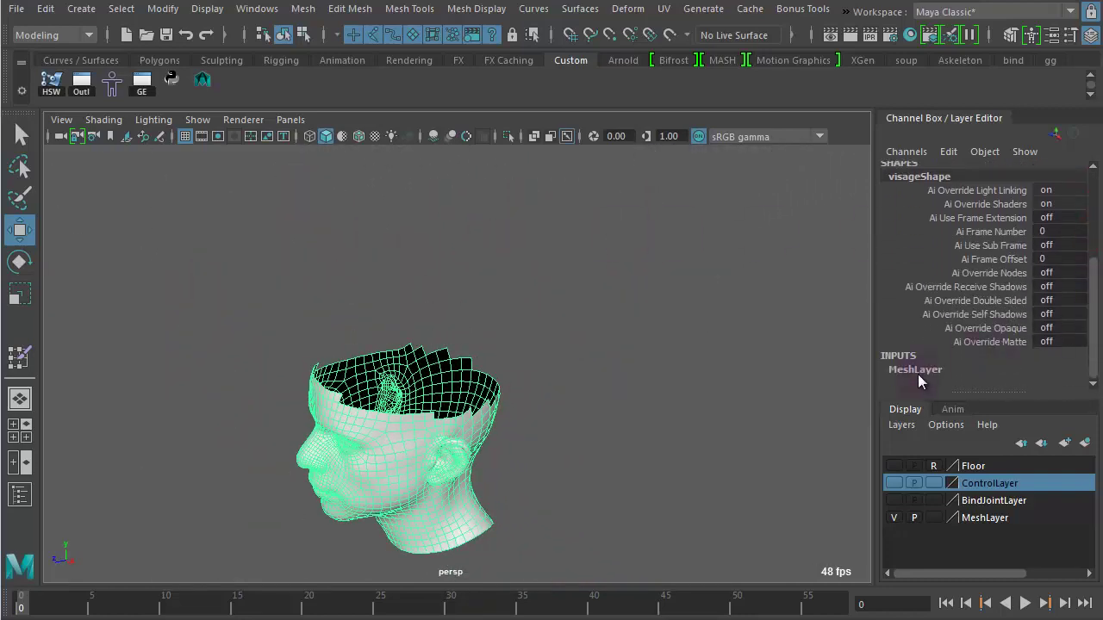
{"action": "right_click_drag", "start_coordinate": [554, 379], "coordinate": [491, 284], "text": "alt"}
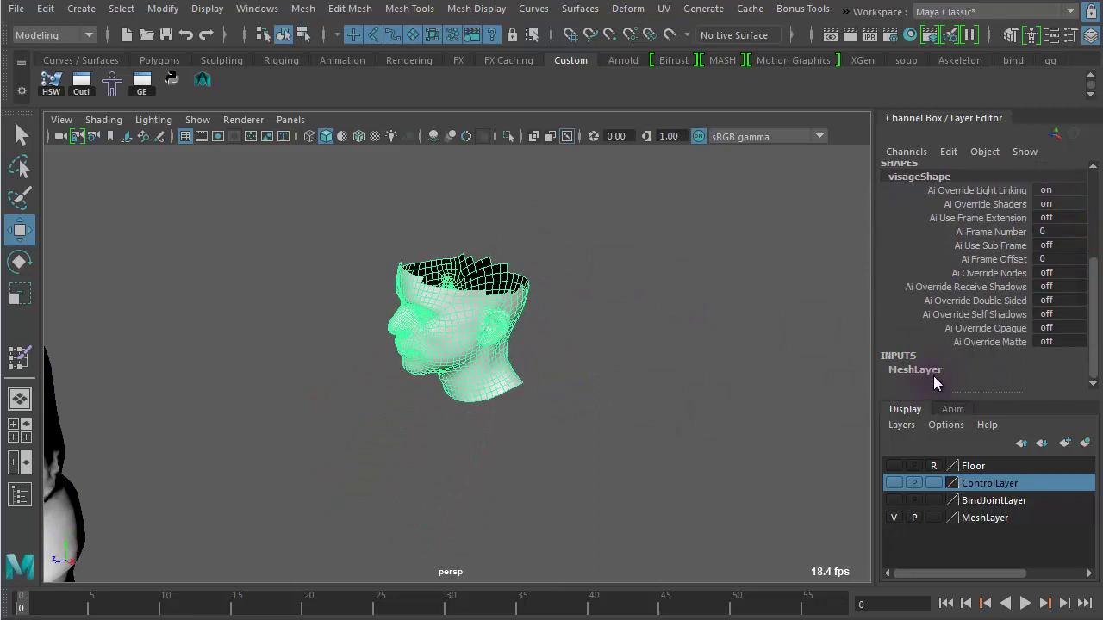
- Set Translate X, Y and Z of the visage mesh to 0
{"action": "left_click_drag", "start_coordinate": [640, 369], "coordinate": [433, 290], "text": "alt"}
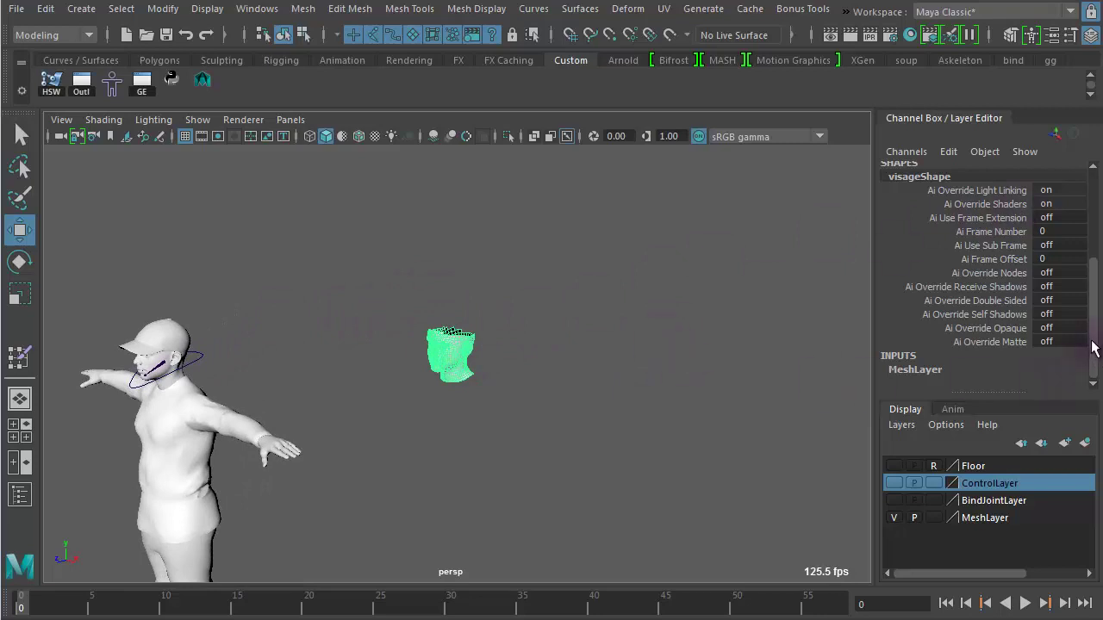
{"action": "scroll", "coordinate": [1093, 347], "scroll_direction": "up", "scroll_amount": 5}
{"action": "right_click_drag", "start_coordinate": [485, 438], "coordinate": [683, 480], "text": "alt"}
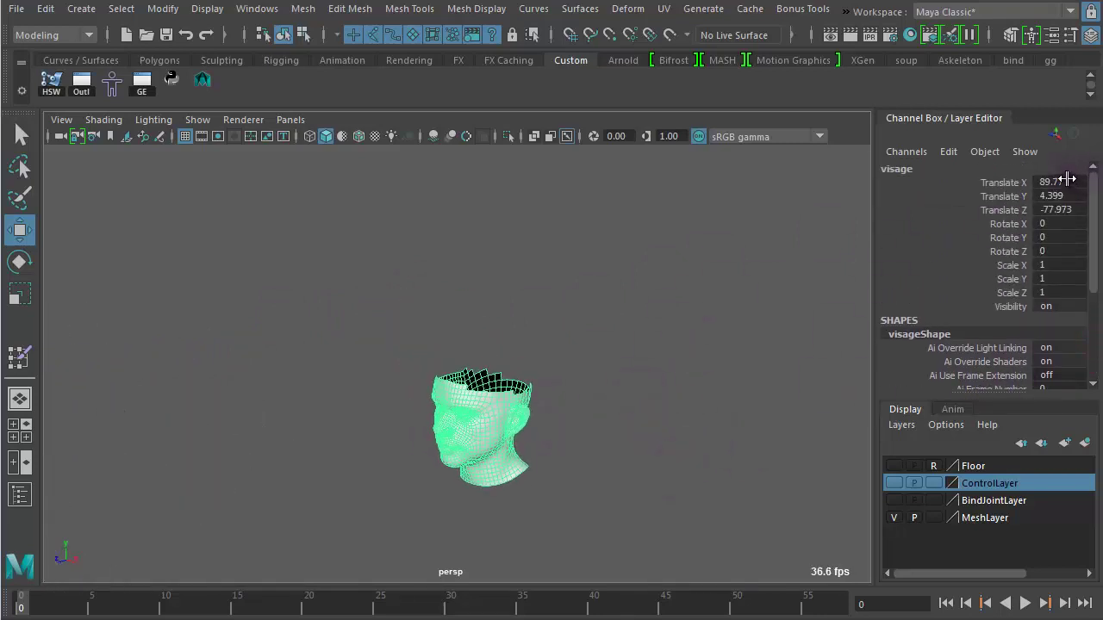
{"action": "left_click_drag", "start_coordinate": [1068, 178], "coordinate": [1068, 205]}
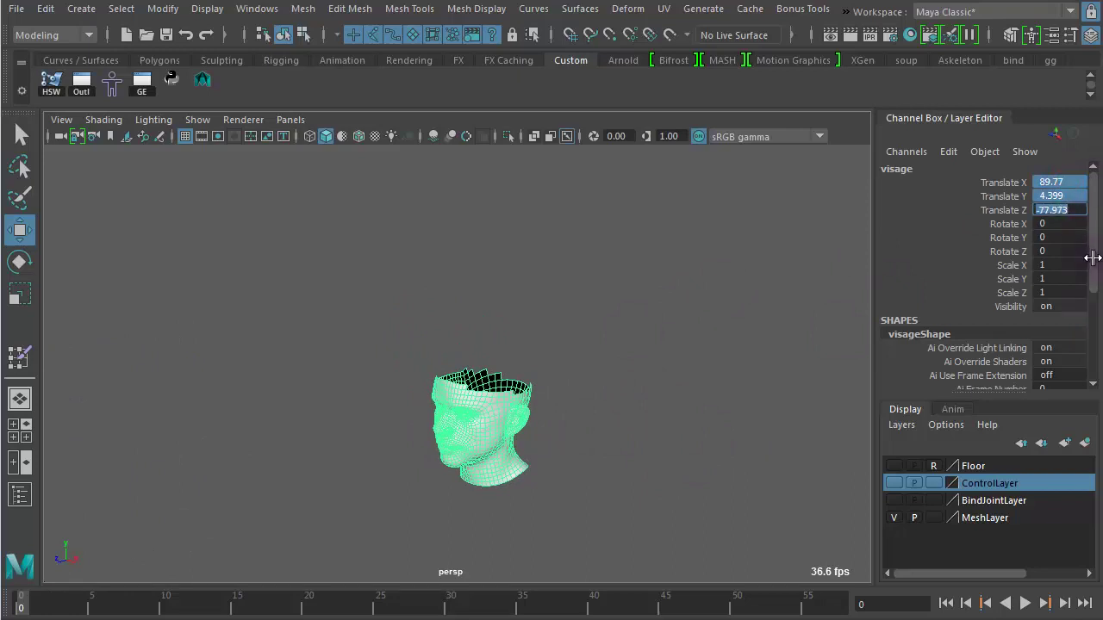
{"action": "key", "text": "Return"}
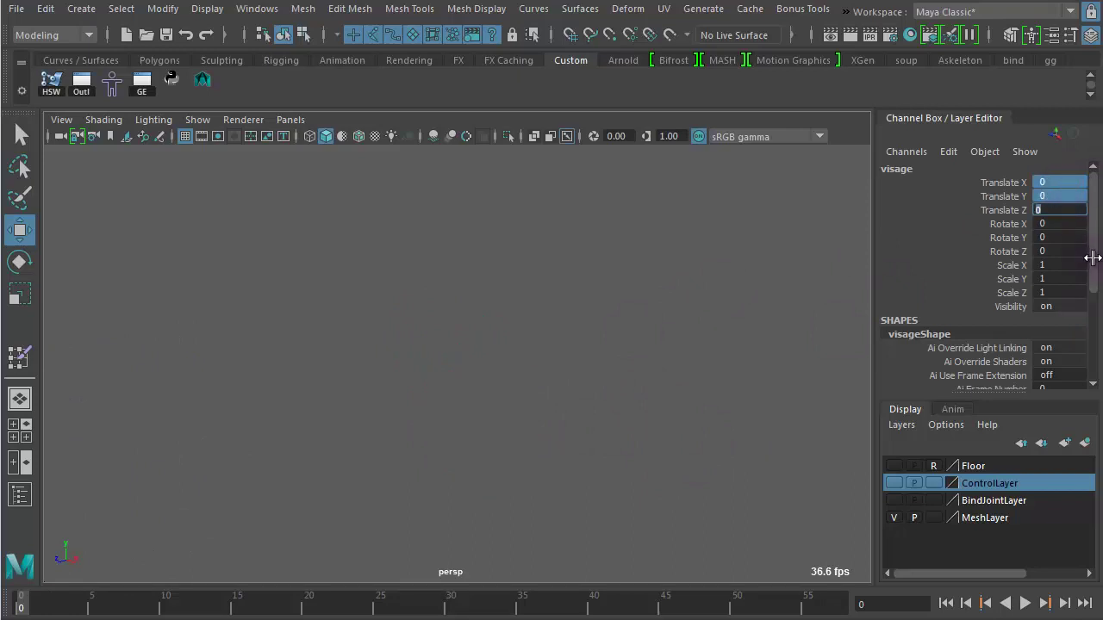
- Check the visage mesh's alignment on the character's head and show the BindJointLayer
{"action": "right_click_drag", "start_coordinate": [452, 388], "coordinate": [199, 339], "text": "alt"}
{"action": "middle_click_drag", "start_coordinate": [384, 305], "coordinate": [586, 265], "text": "alt"}
{"action": "right_click_drag", "start_coordinate": [322, 382], "coordinate": [665, 392], "text": "alt"}
{"action": "middle_click_drag", "start_coordinate": [531, 381], "coordinate": [702, 346], "text": "alt"}
{"action": "left_click_drag", "start_coordinate": [531, 336], "coordinate": [612, 318], "text": "alt"}
{"action": "right_click_drag", "start_coordinate": [492, 334], "coordinate": [764, 333], "text": "alt"}
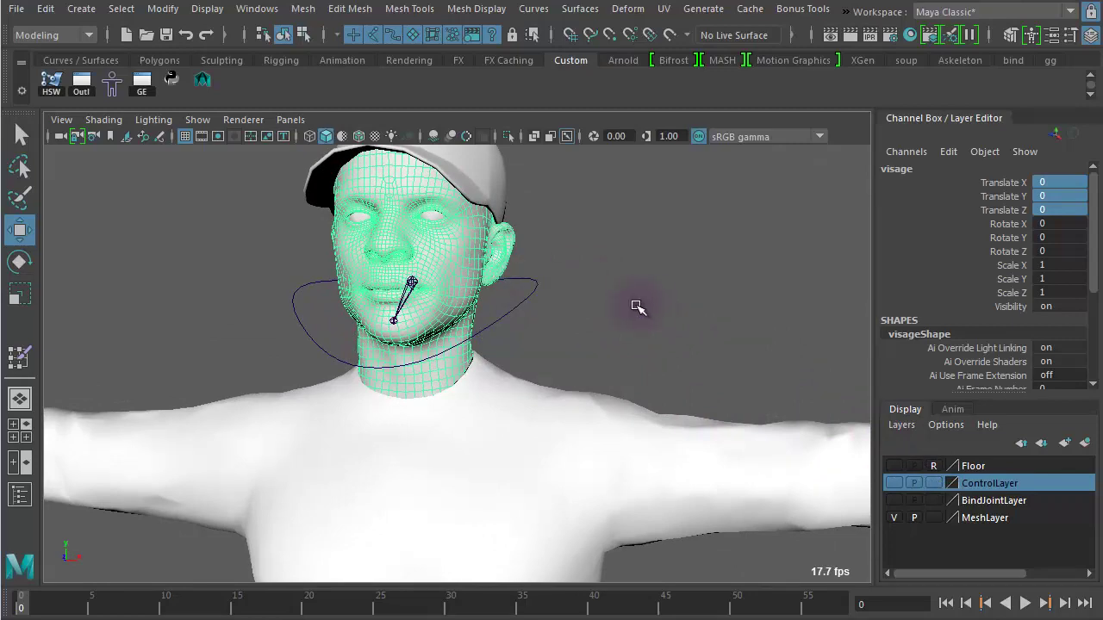
{"action": "left_click_drag", "start_coordinate": [635, 308], "coordinate": [591, 259], "text": "alt"}
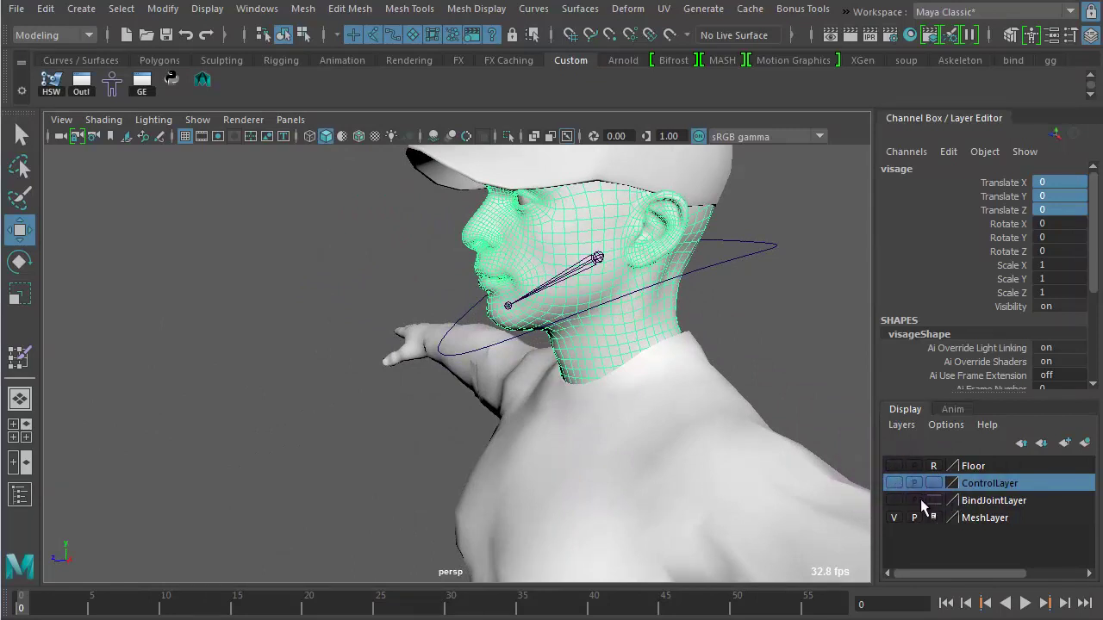
{"action": "left_click", "coordinate": [894, 501]}
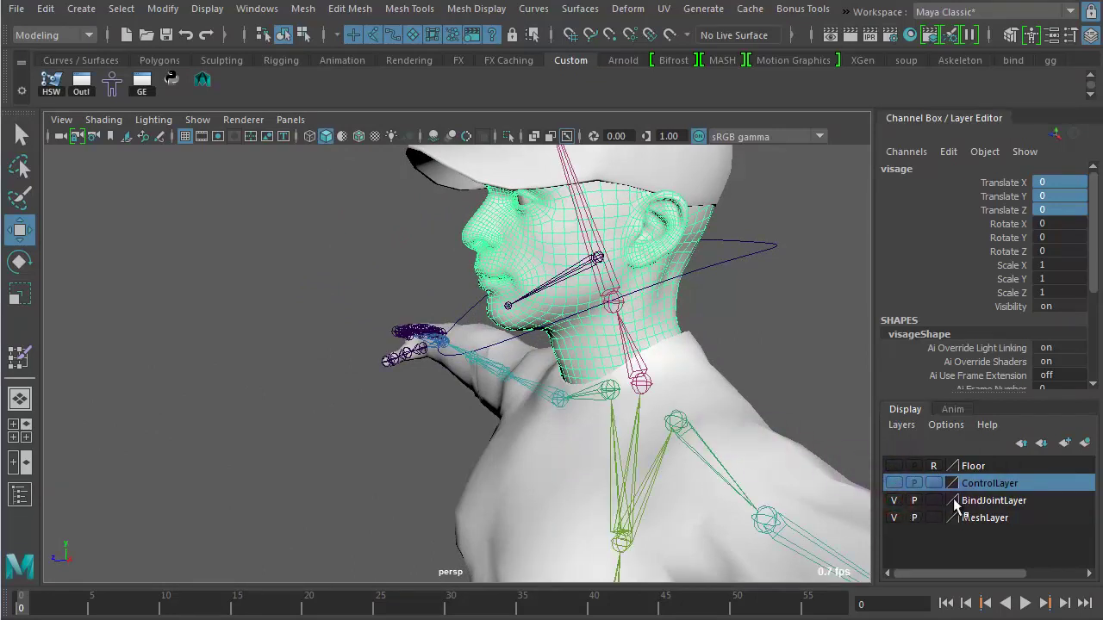
- Switch the viewport to wireframe display and inspect the neck area of the visage mesh with the bind joints
{"action": "right_click_drag", "start_coordinate": [717, 456], "coordinate": [493, 438], "text": "alt"}
{"action": "left_click_drag", "start_coordinate": [459, 346], "coordinate": [474, 344], "text": "alt"}
{"action": "right_click_drag", "start_coordinate": [474, 345], "coordinate": [770, 352], "text": "alt"}
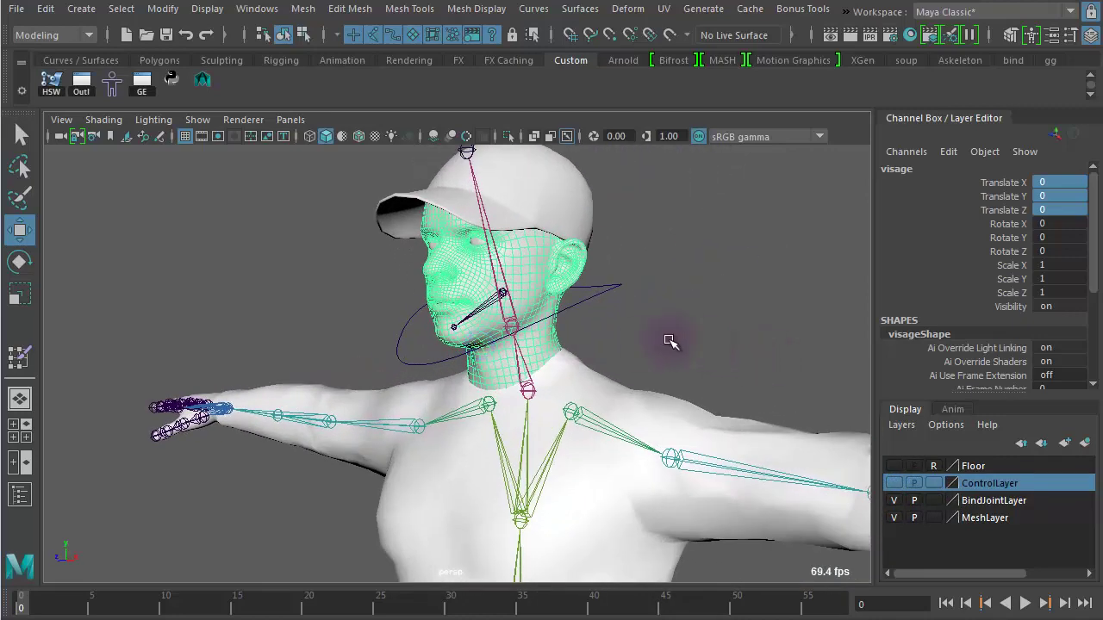
{"action": "right_click_drag", "start_coordinate": [603, 330], "coordinate": [729, 327], "text": "alt"}
{"action": "key", "text": "4"}
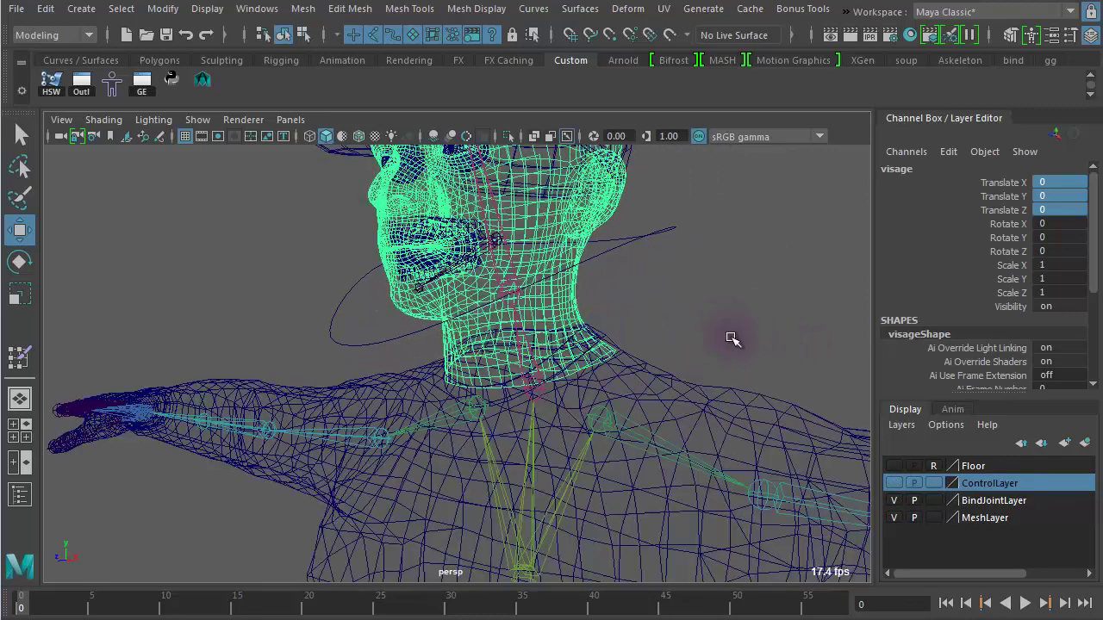
{"action": "right_click_drag", "start_coordinate": [474, 419], "coordinate": [675, 427], "text": "alt"}
{"action": "left_click_drag", "start_coordinate": [675, 427], "coordinate": [663, 386], "text": "alt"}
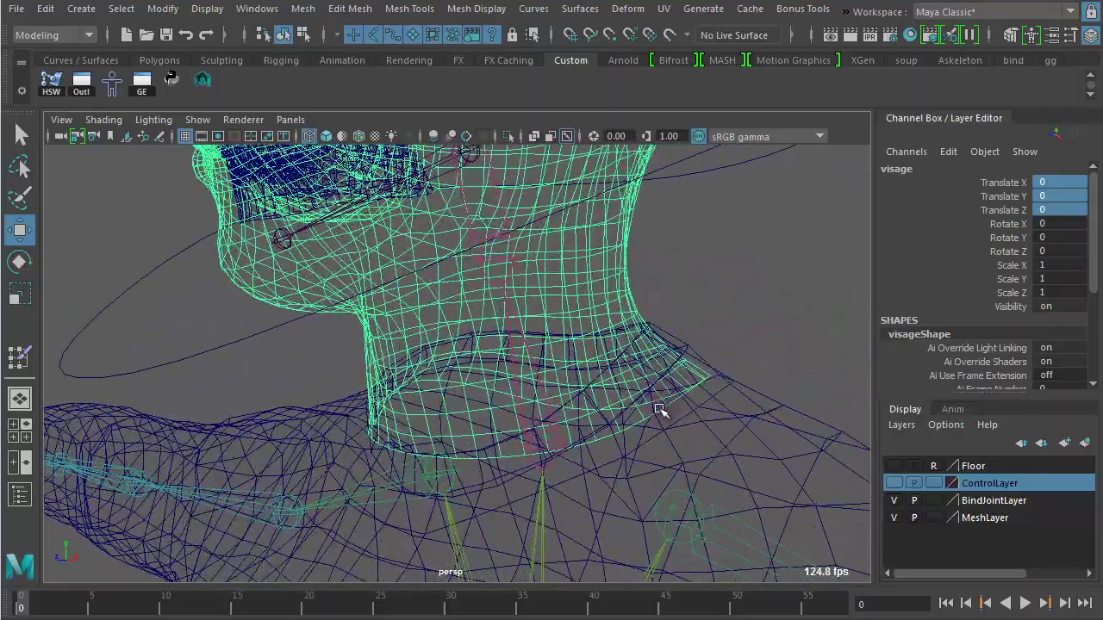
{"action": "right_click_drag", "start_coordinate": [575, 454], "coordinate": [386, 318], "text": "alt"}
{"action": "middle_click_drag", "start_coordinate": [387, 319], "coordinate": [394, 224], "text": "alt"}
{"action": "left_click", "coordinate": [497, 510]}
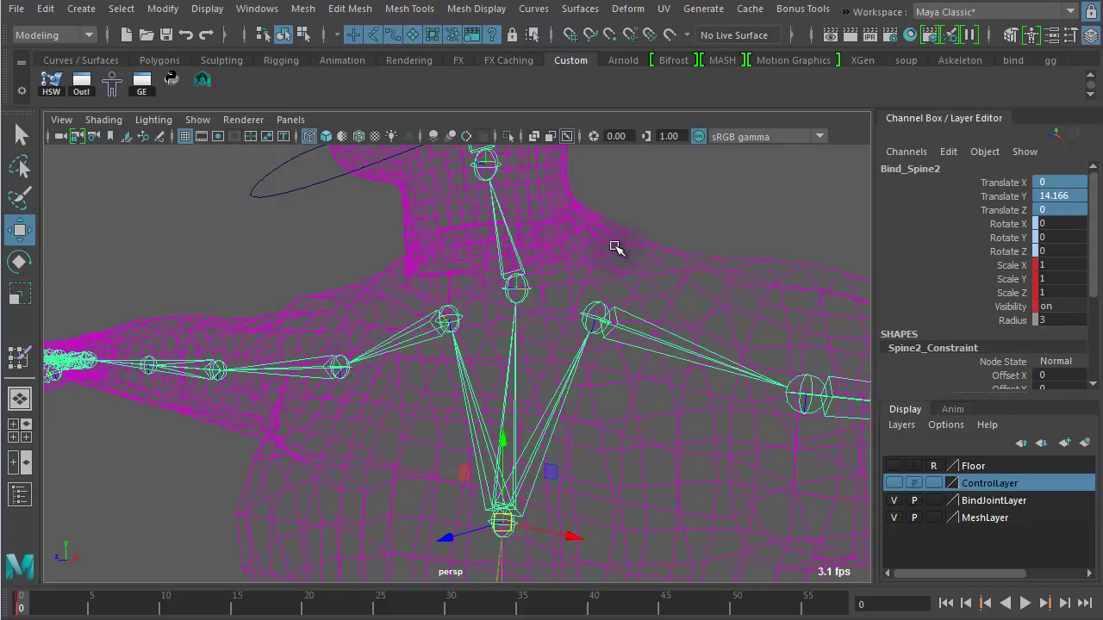
{"action": "middle_click_drag", "start_coordinate": [617, 247], "coordinate": [610, 330], "text": "alt"}
{"action": "left_click_drag", "start_coordinate": [709, 265], "coordinate": [448, 345], "text": "alt"}
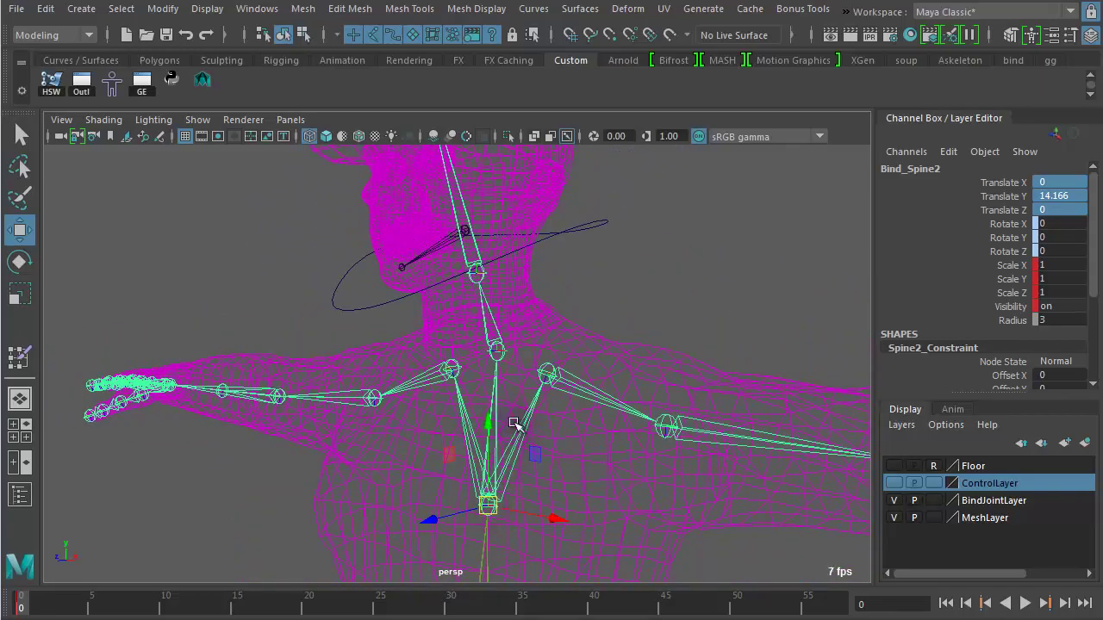
{"action": "left_click", "coordinate": [522, 330]}
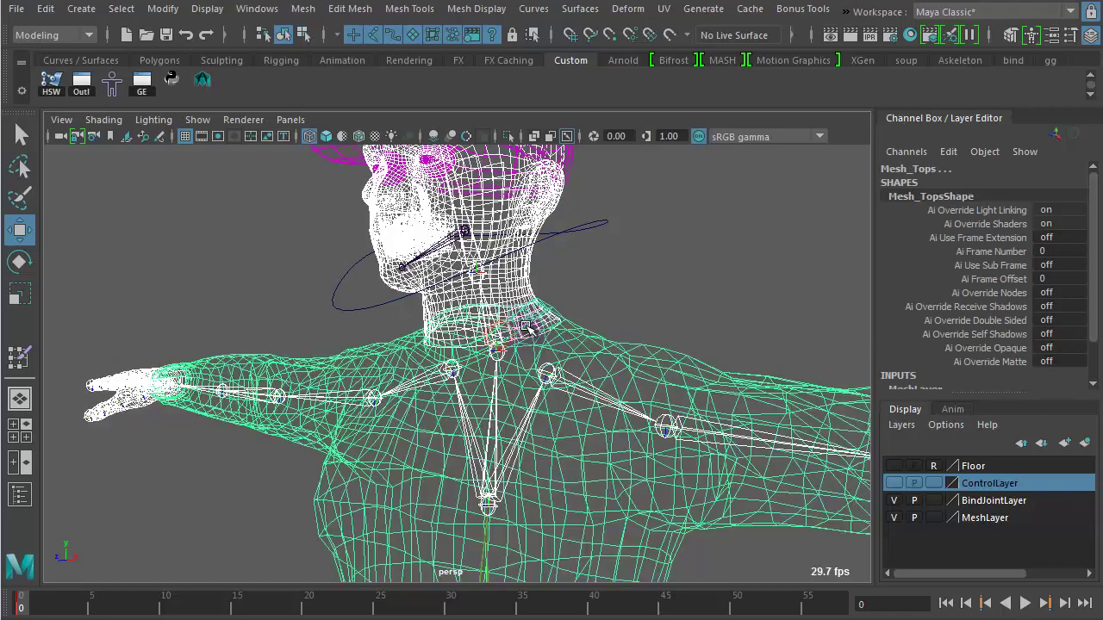
{"action": "left_click", "coordinate": [641, 281]}
- Select the joints Bind_Neck, Bind_Spine2, Bind_Head and Bind_jaw together
{"action": "left_click", "coordinate": [504, 321]}
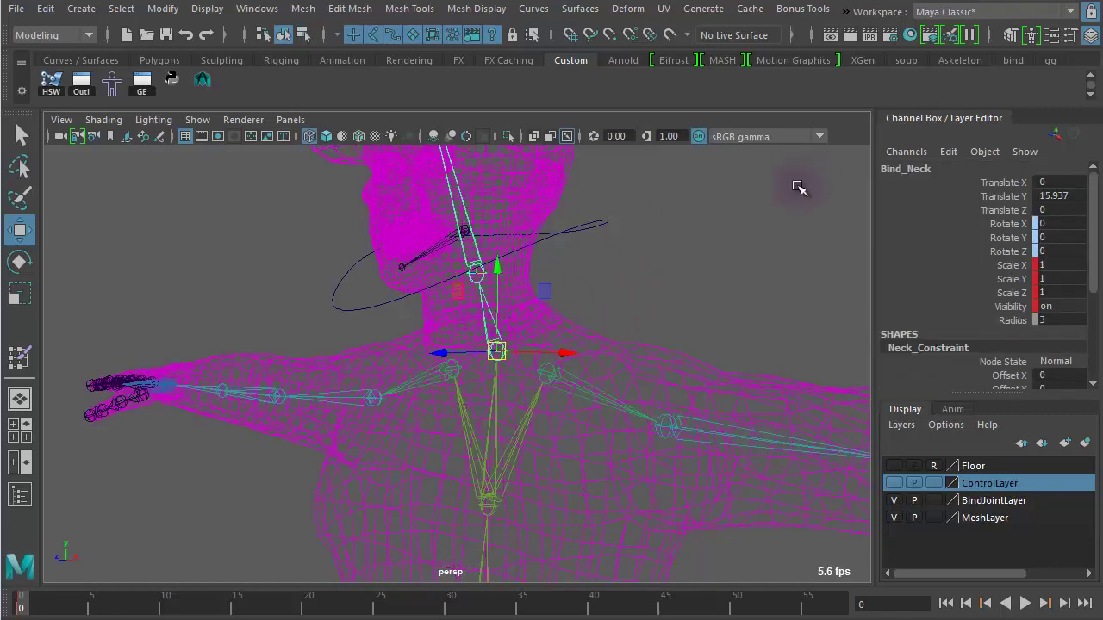
{"action": "left_click", "coordinate": [492, 505]}
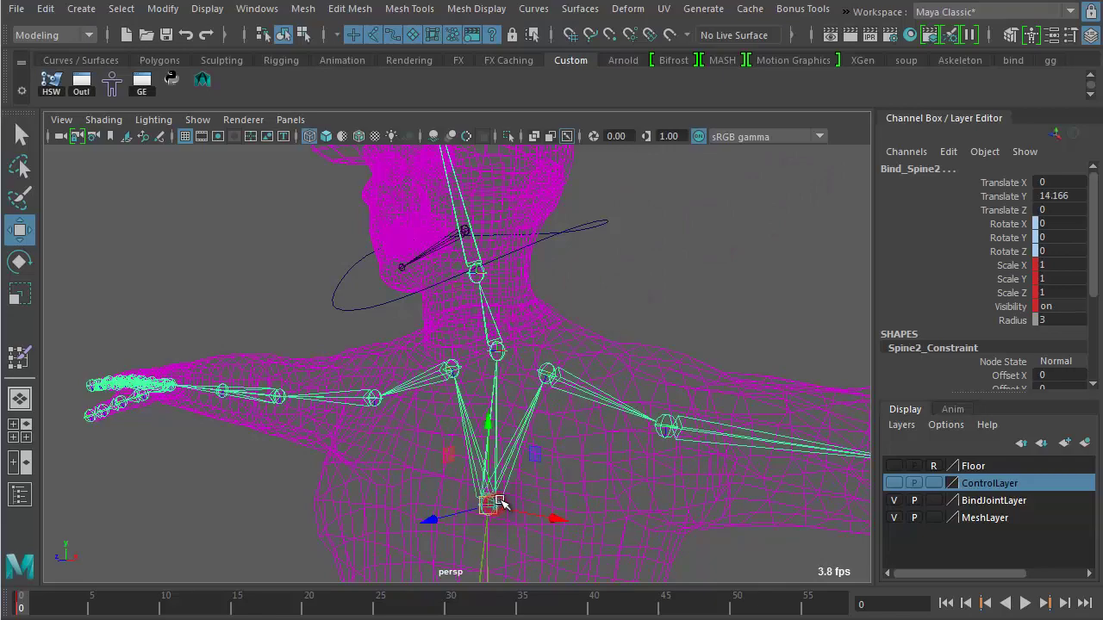
{"action": "left_click", "coordinate": [479, 251]}
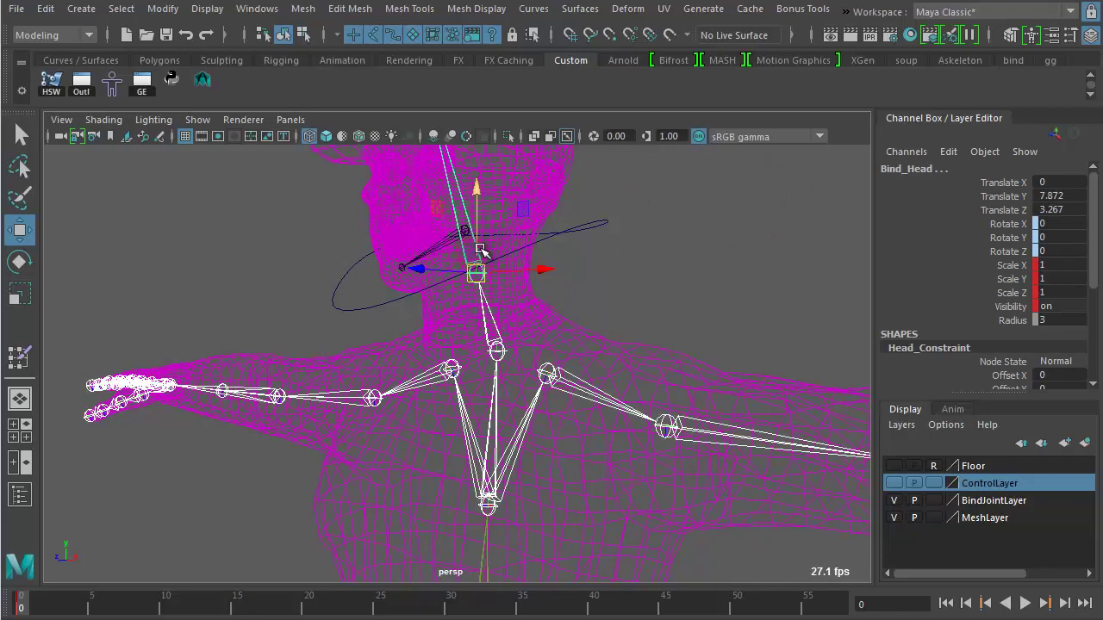
{"action": "key", "text": "f"}
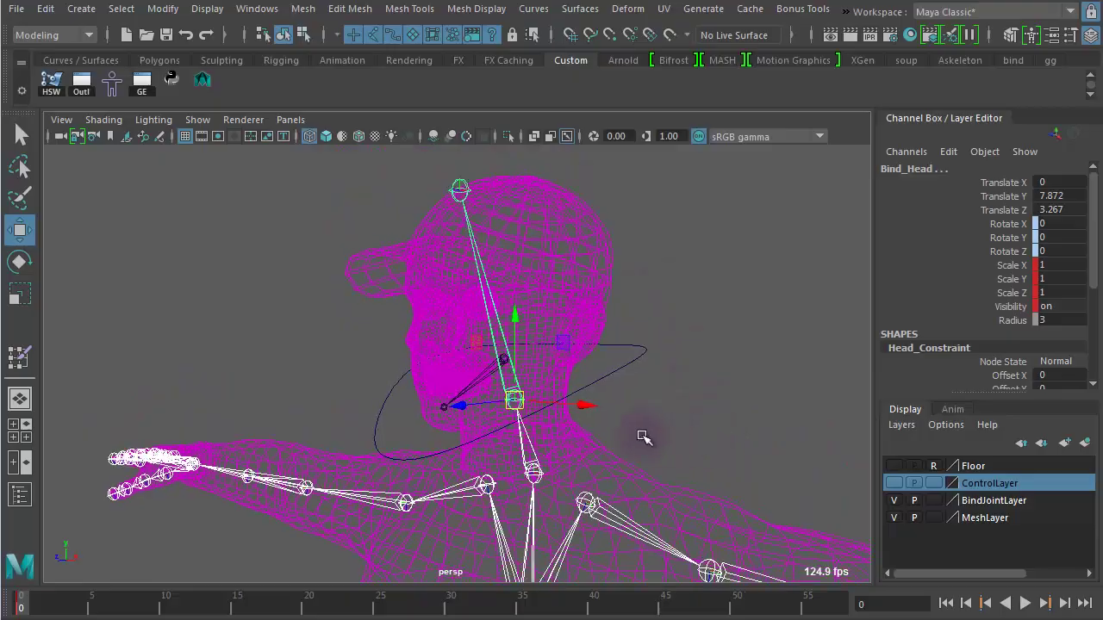
{"action": "left_click_drag", "start_coordinate": [646, 436], "coordinate": [491, 438], "text": "alt"}
{"action": "right_click_drag", "start_coordinate": [567, 414], "coordinate": [830, 405], "text": "alt"}
{"action": "middle_click_drag", "start_coordinate": [665, 392], "coordinate": [474, 379], "text": "alt"}
{"action": "right_click_drag", "start_coordinate": [483, 377], "coordinate": [844, 387], "text": "alt"}
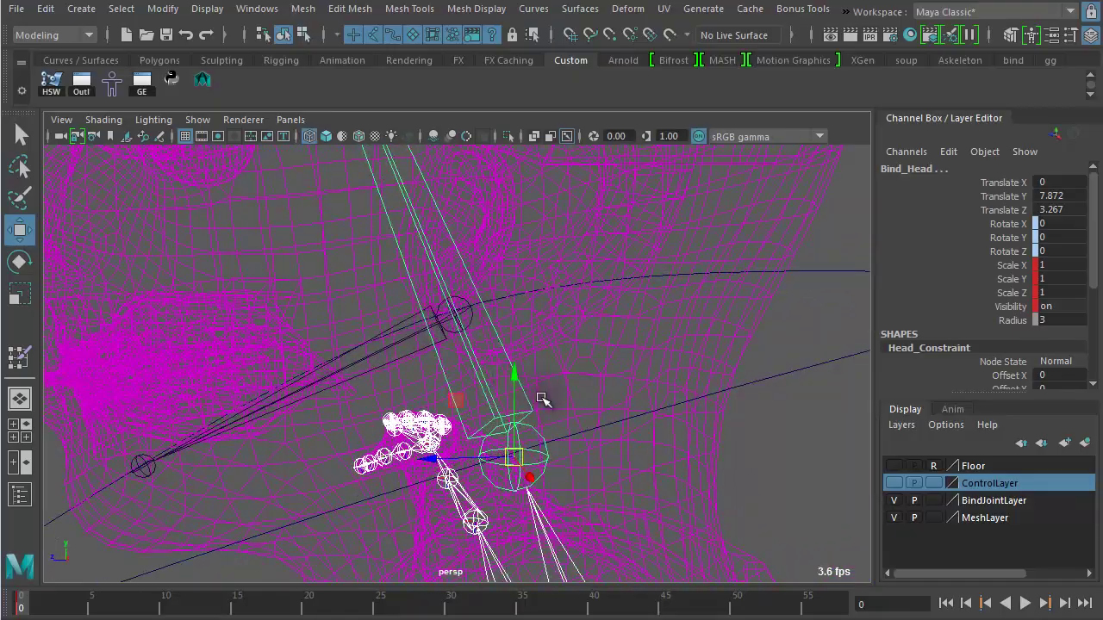
{"action": "left_click", "coordinate": [407, 358]}
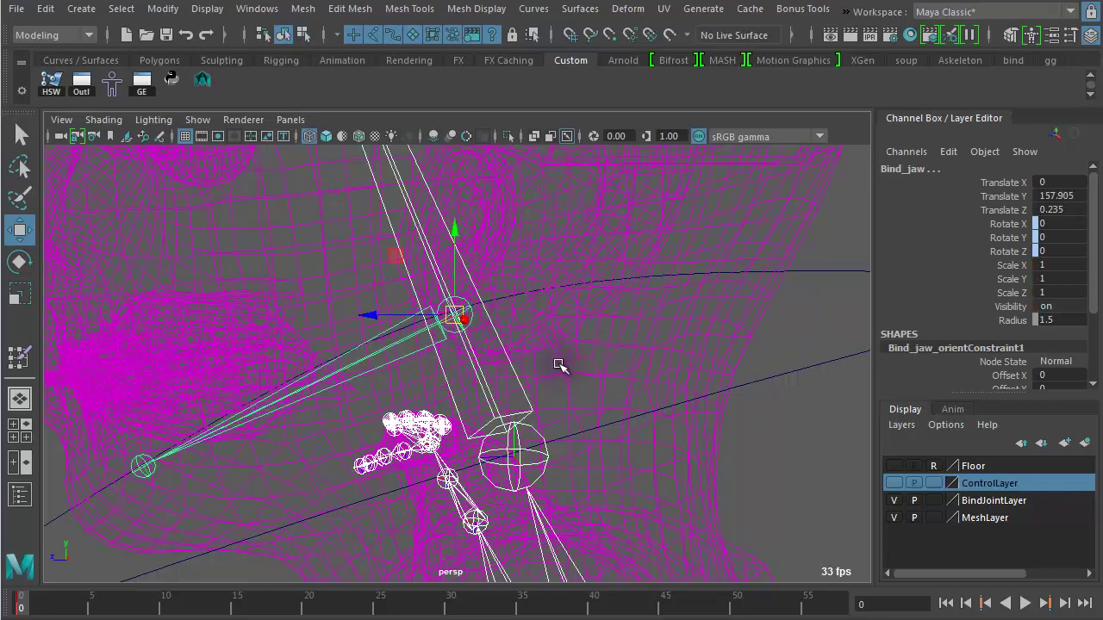
- Open the Outliner and select the visage mesh inside the Mesh_GRP group of Character
{"action": "right_click_drag", "start_coordinate": [561, 367], "coordinate": [165, 332], "text": "alt"}
{"action": "left_click_drag", "start_coordinate": [165, 331], "coordinate": [488, 319], "text": "alt"}
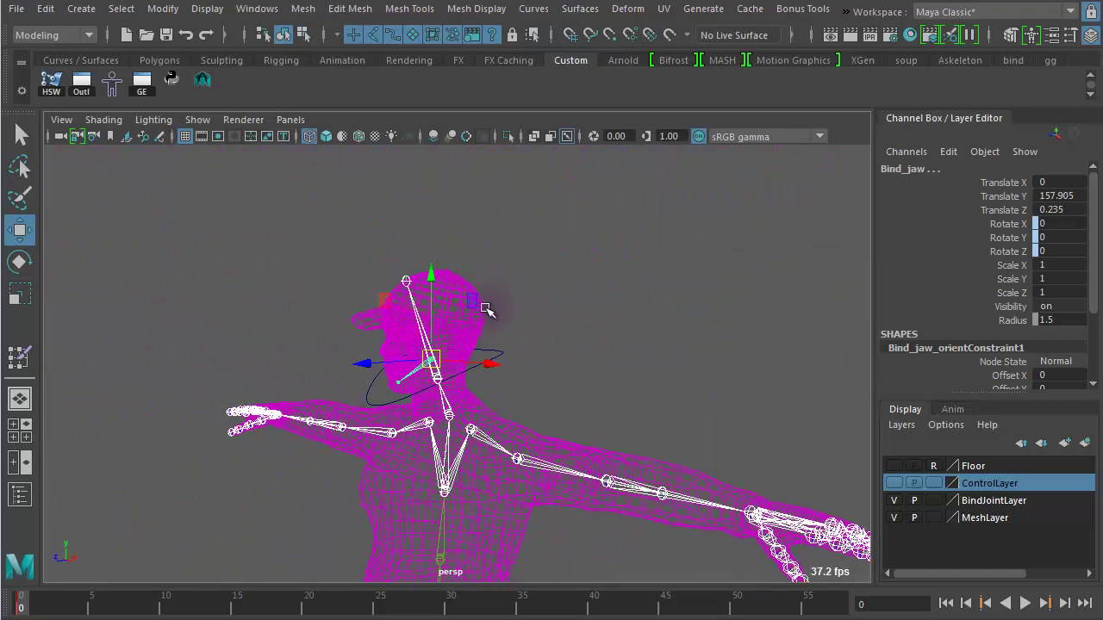
{"action": "left_click", "coordinate": [22, 496]}
{"action": "left_click_drag", "start_coordinate": [24, 145], "coordinate": [646, 48]}
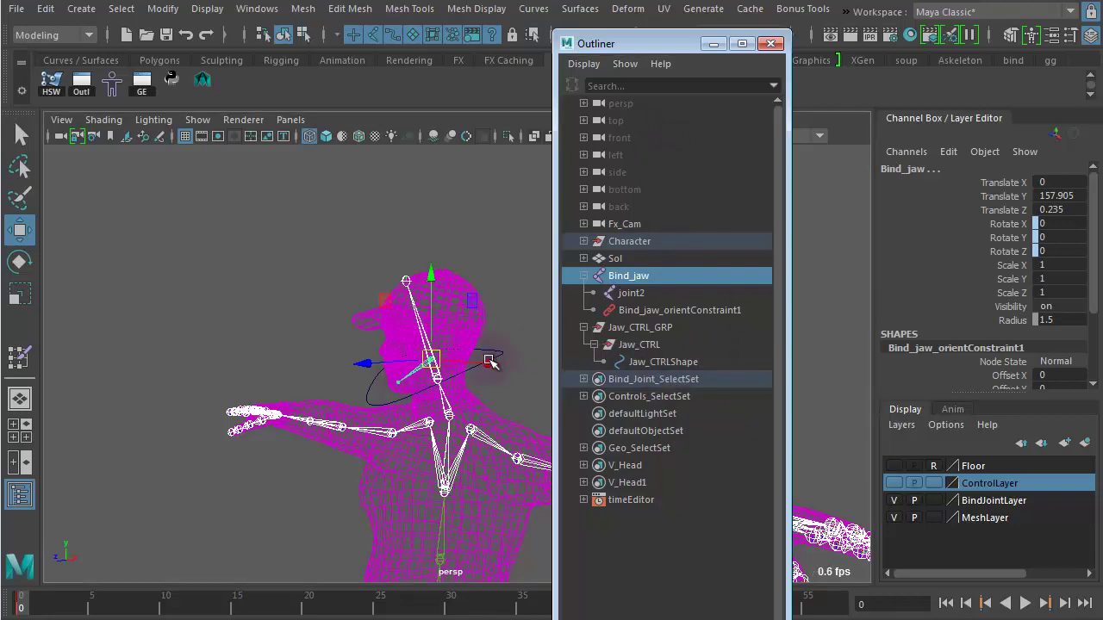
{"action": "left_click", "coordinate": [622, 242]}
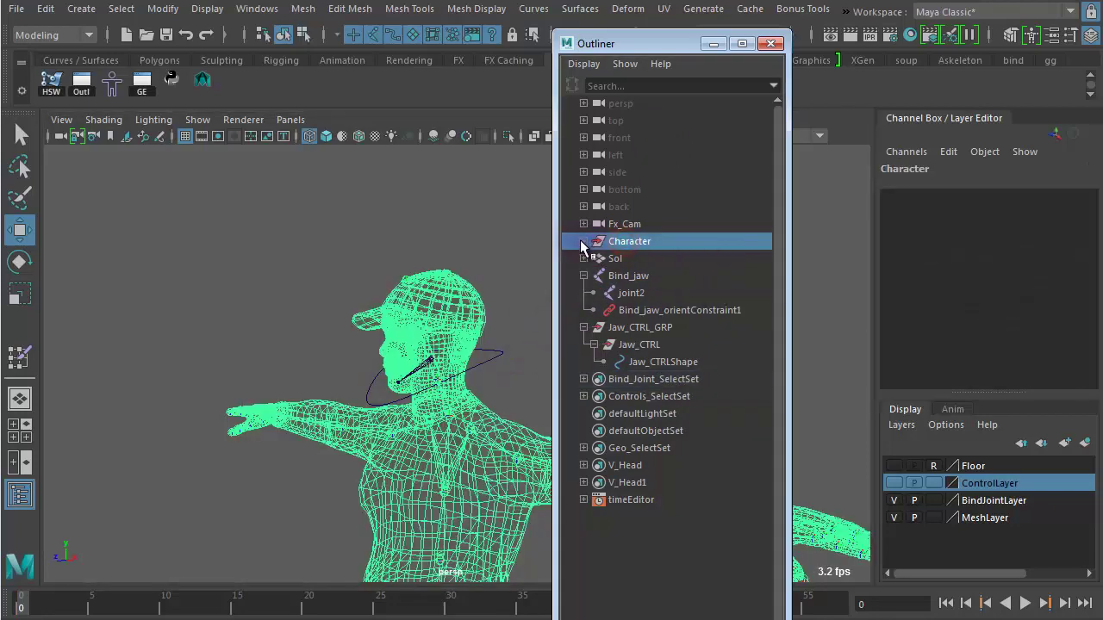
{"action": "left_click", "coordinate": [584, 242]}
{"action": "left_click", "coordinate": [636, 294]}
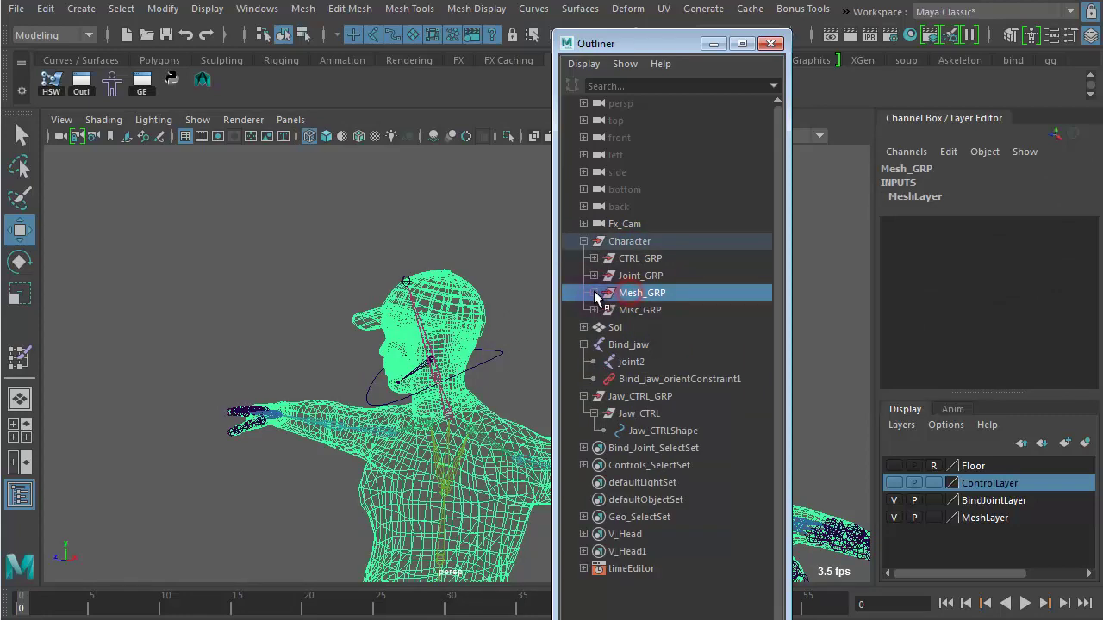
{"action": "left_click", "coordinate": [594, 293]}
{"action": "left_click", "coordinate": [653, 432]}
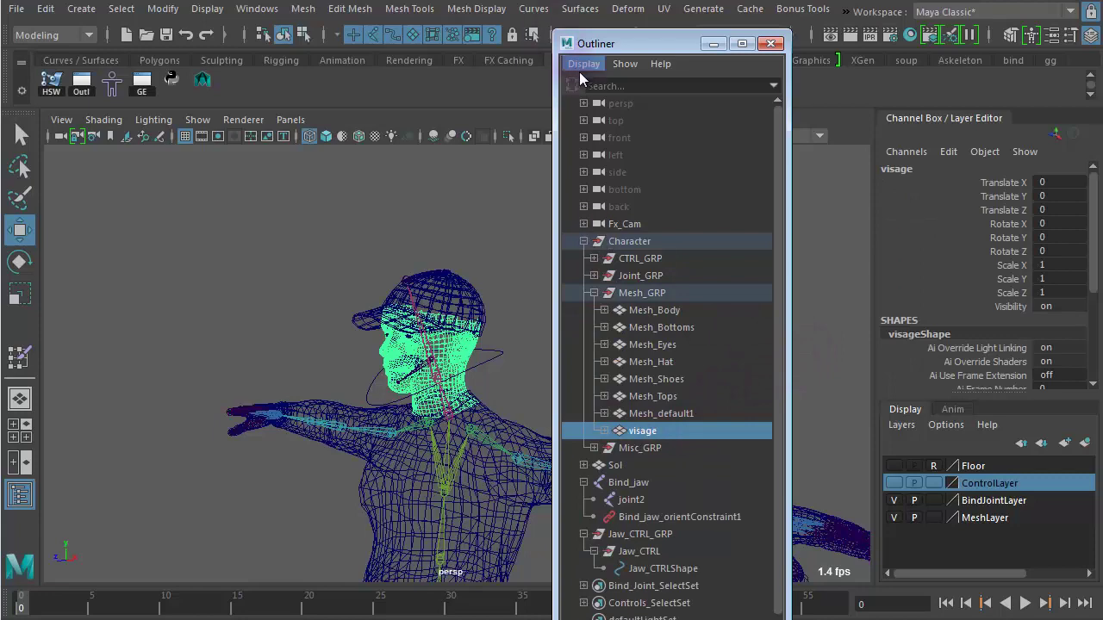
- Hide the shape nodes in the Outliner and reposition its window to show more of the list
{"action": "left_click", "coordinate": [583, 63]}
{"action": "left_click", "coordinate": [598, 110]}
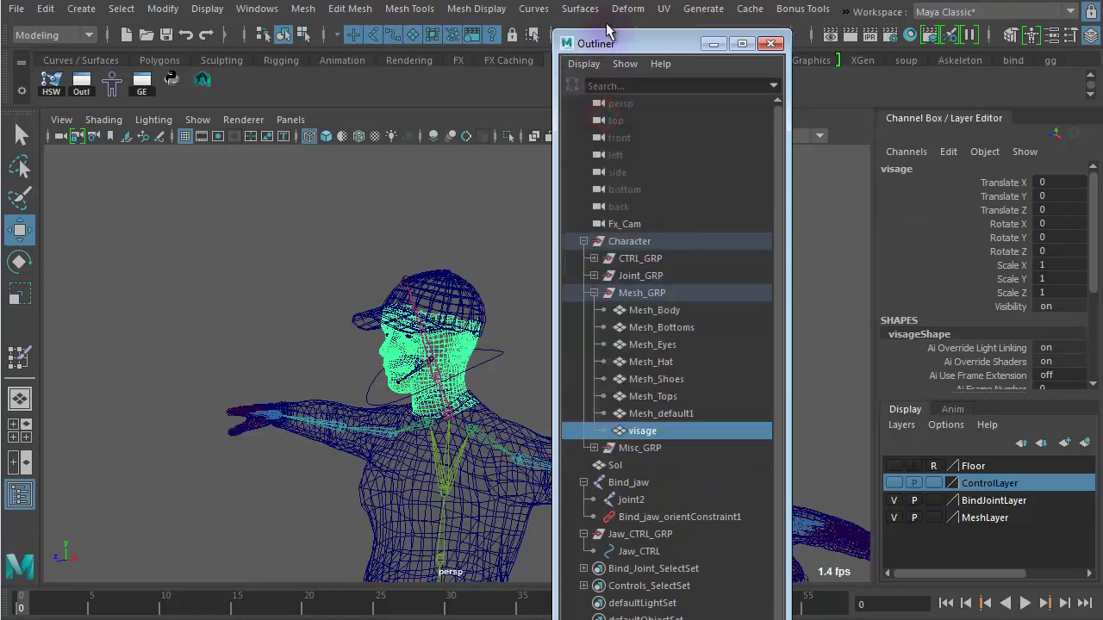
{"action": "left_click_drag", "start_coordinate": [607, 48], "coordinate": [631, 5]}
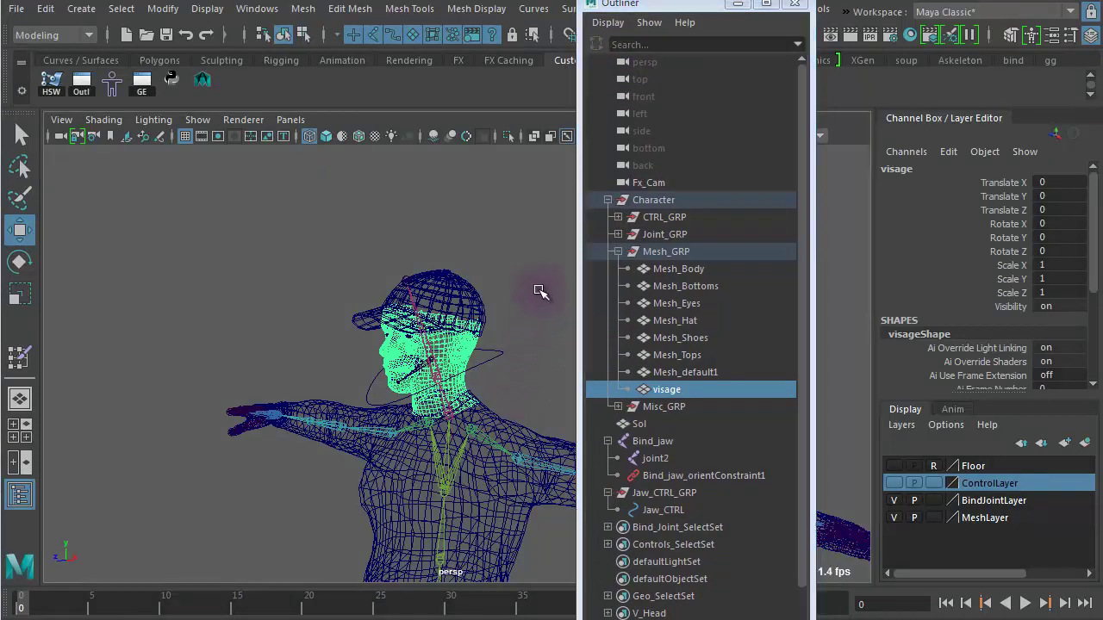
- Restore the selection of the bind joints and add the visage mesh to it
{"action": "key", "text": "Up"}
{"action": "key", "text": "Up"}
{"action": "key", "text": "ctrl+z"}
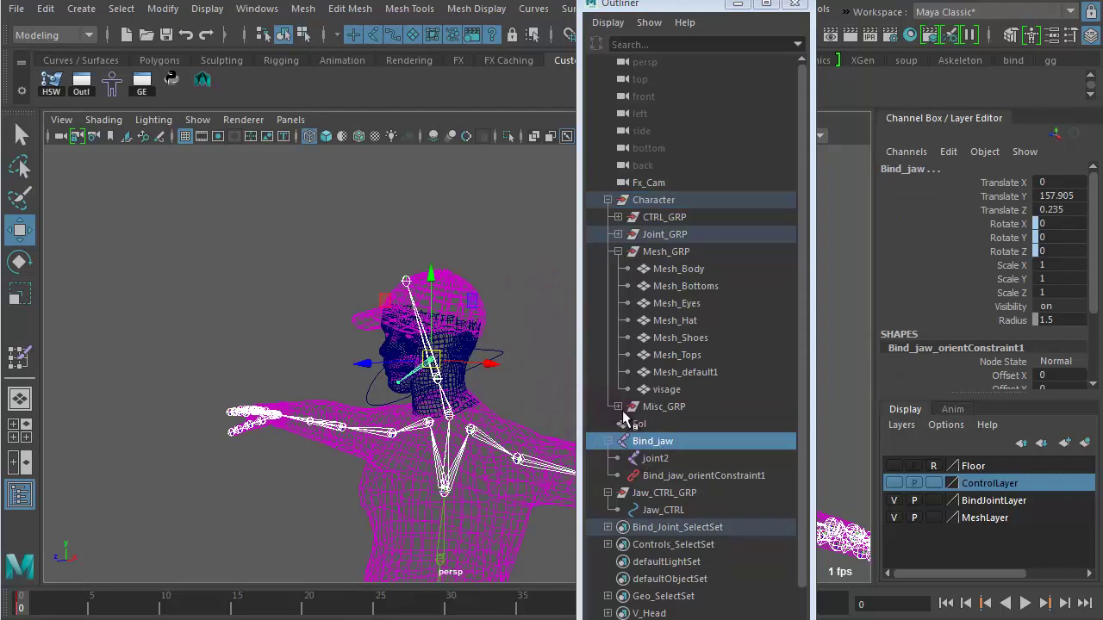
{"action": "left_click", "coordinate": [668, 390]}
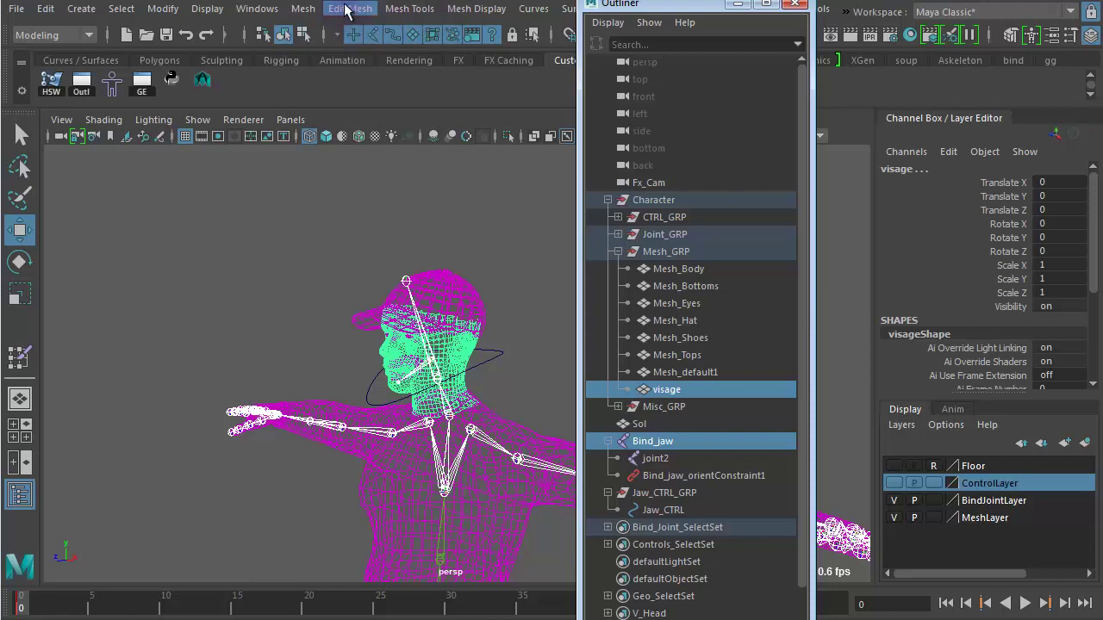
- Switch to the Rigging menu set and open the Bind Skin options beside the Outliner
{"action": "left_click", "coordinate": [57, 36]}
{"action": "left_click", "coordinate": [50, 71]}
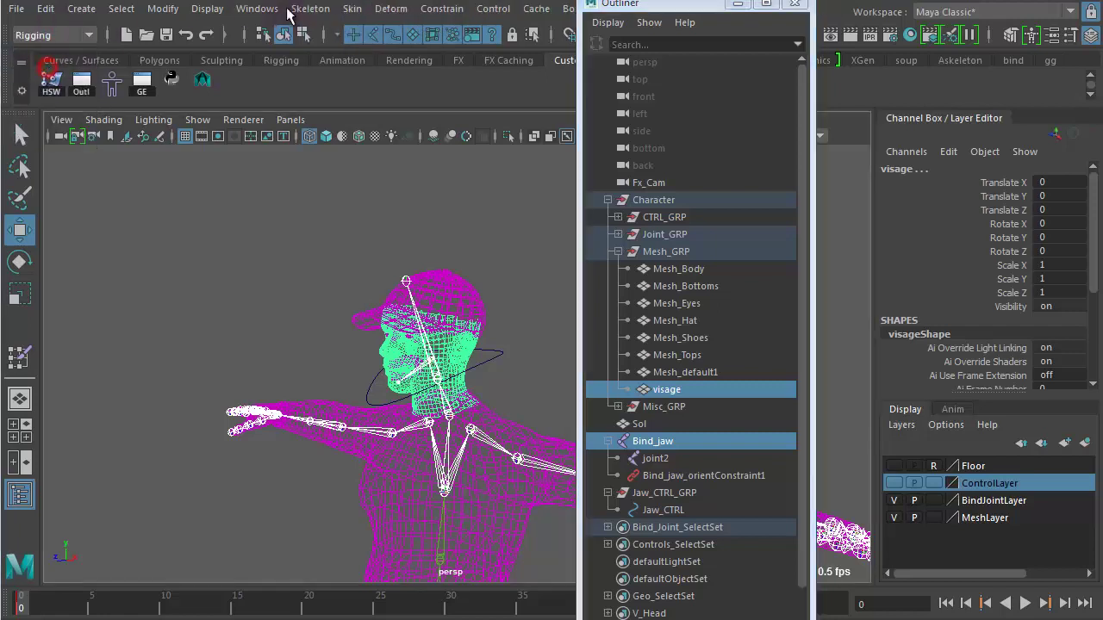
{"action": "left_click", "coordinate": [352, 9]}
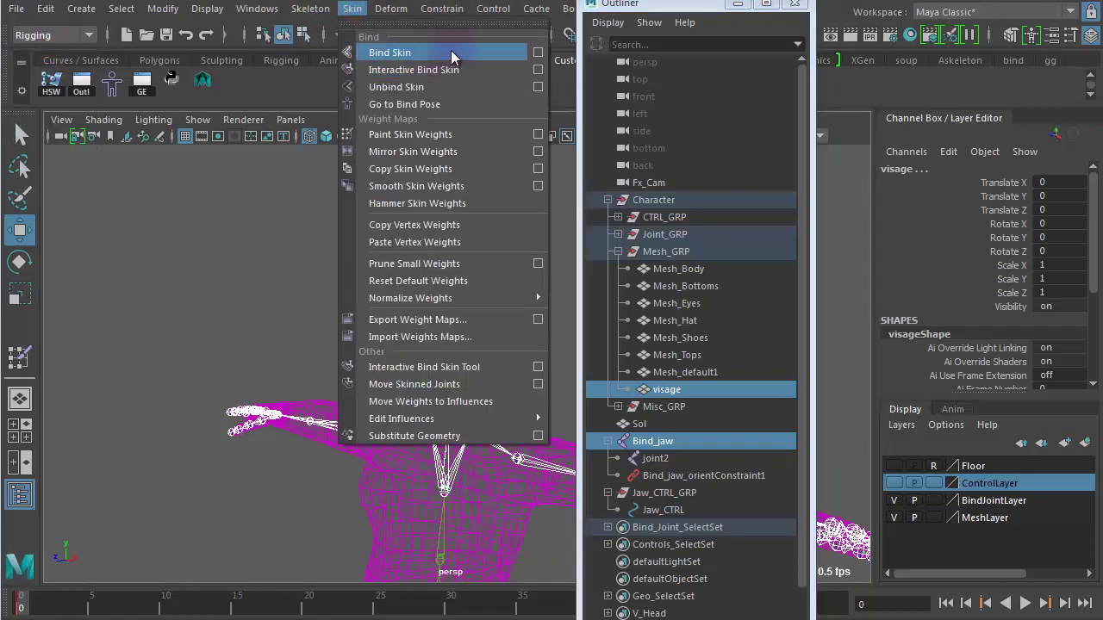
{"action": "left_click", "coordinate": [536, 53]}
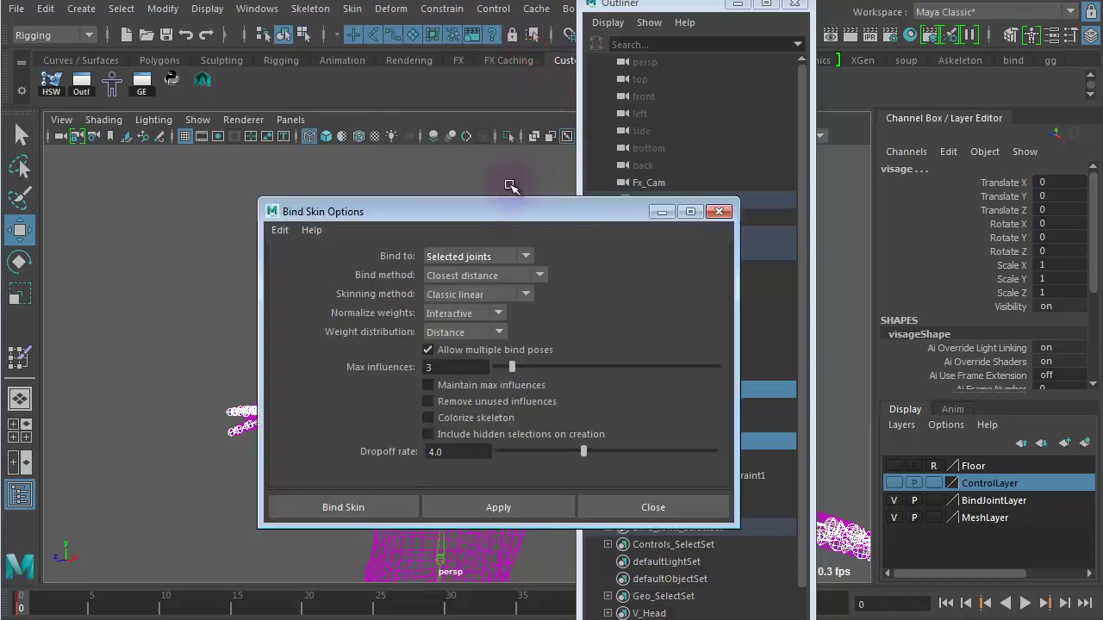
{"action": "left_click_drag", "start_coordinate": [498, 211], "coordinate": [332, 108]}
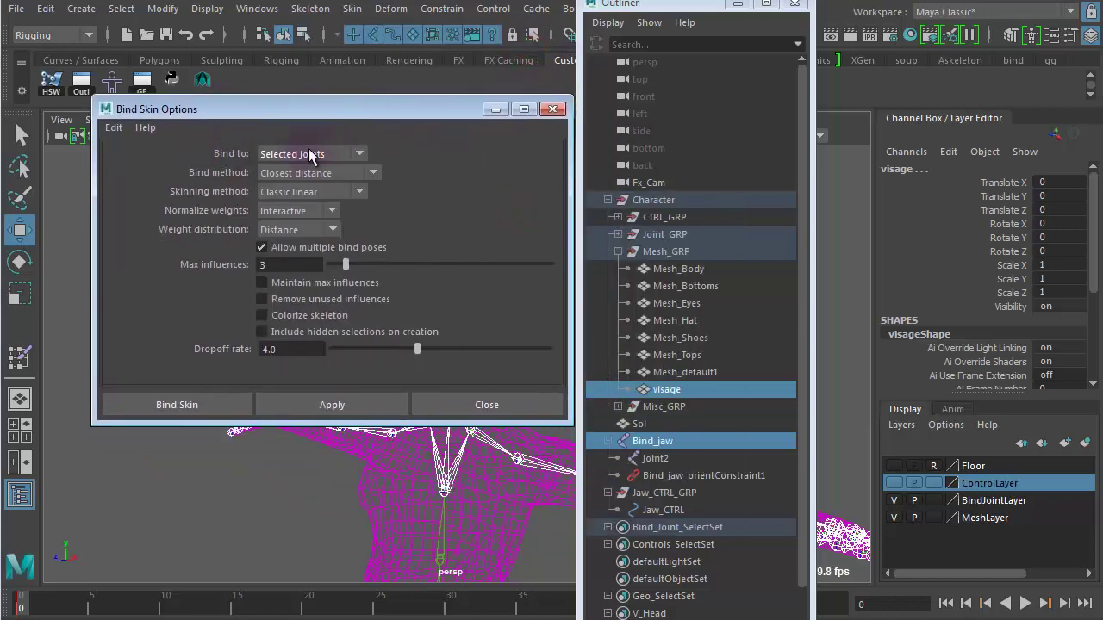
- Reset the Bind Skin options to their defaults and set Bind to to Selected joints
{"action": "left_click", "coordinate": [113, 128]}
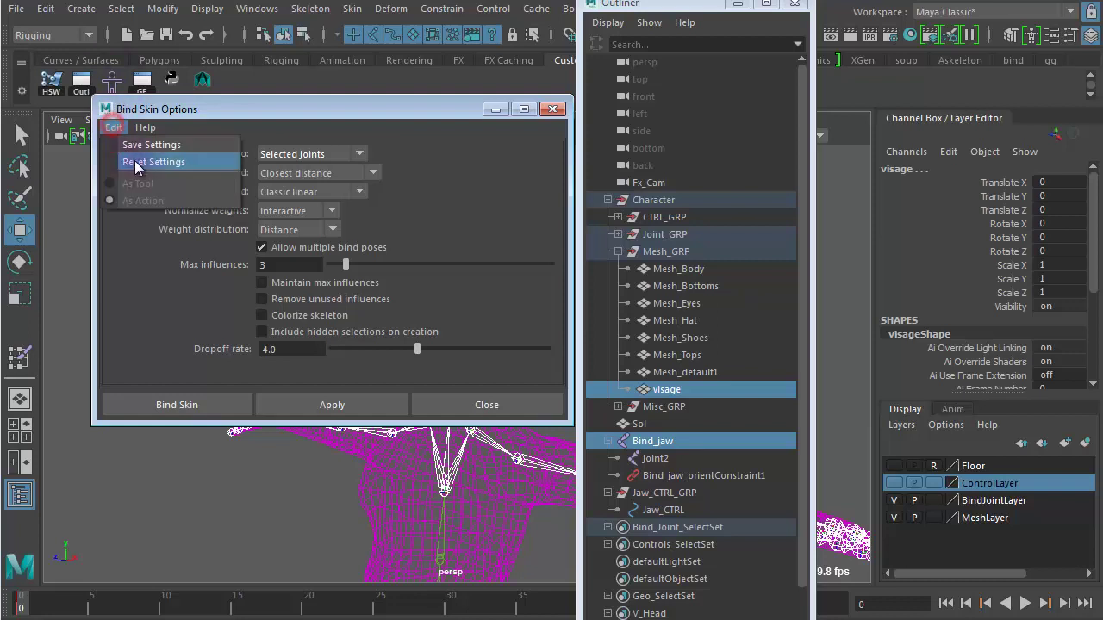
{"action": "left_click", "coordinate": [138, 160]}
{"action": "left_click", "coordinate": [293, 156]}
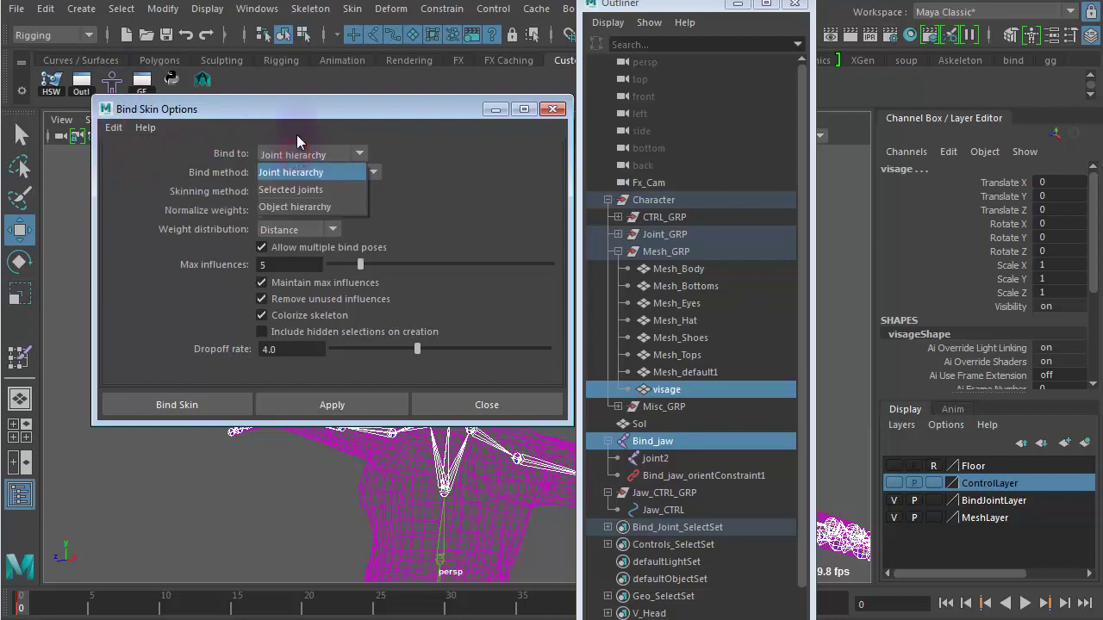
{"action": "left_click", "coordinate": [289, 189]}
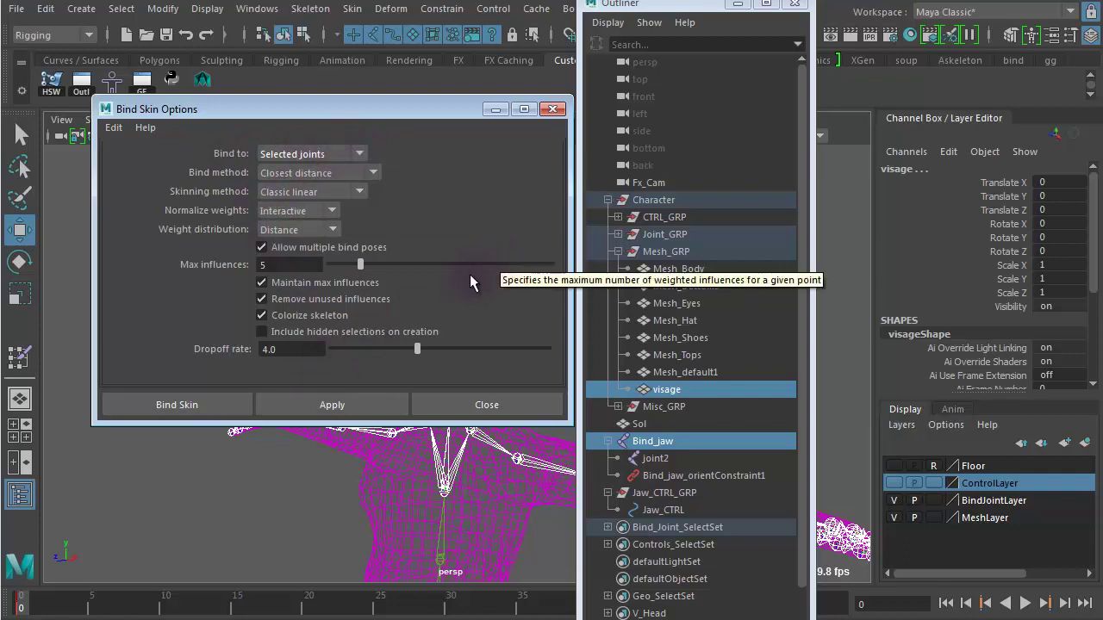
- Turn off Maintain max influences, bind the visage mesh to the selected joints and clear the selection
{"action": "left_click", "coordinate": [261, 283]}
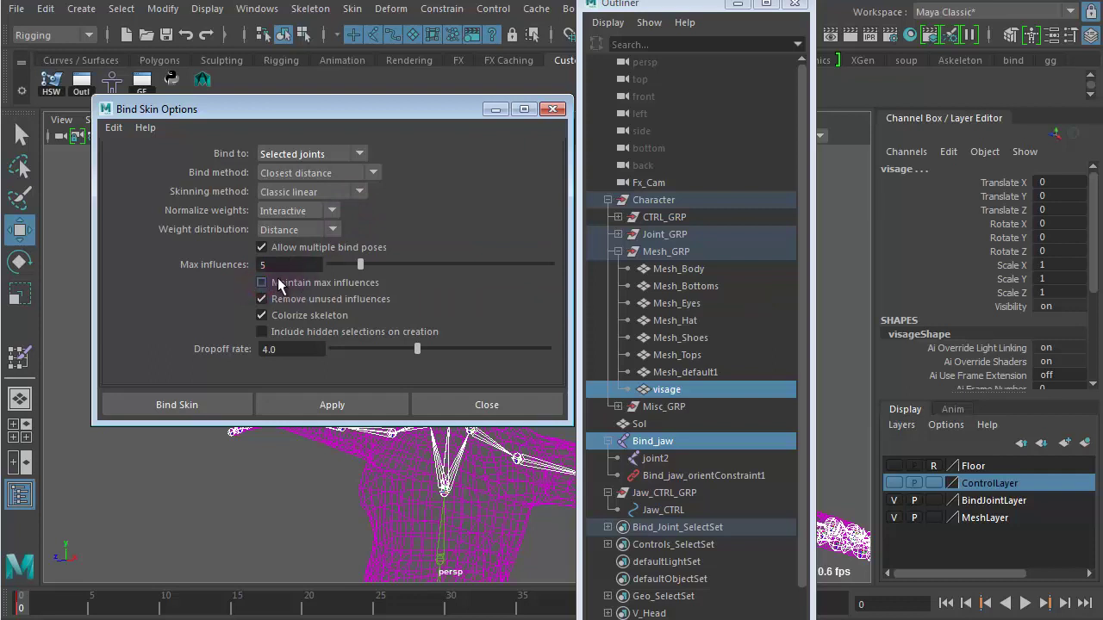
{"action": "left_click", "coordinate": [169, 406]}
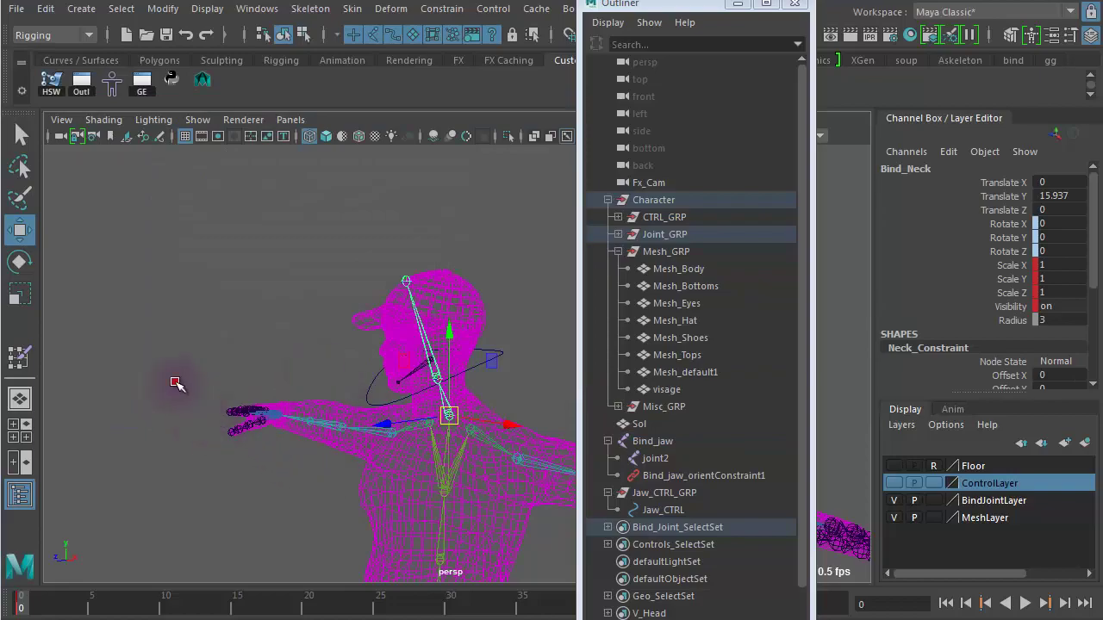
{"action": "left_click", "coordinate": [172, 384]}
- Switch to shaded display and run through the jaw animation to examine how the visage mesh deforms around the mouth and nose
{"action": "right_click_drag", "start_coordinate": [244, 399], "coordinate": [595, 396], "text": "alt"}
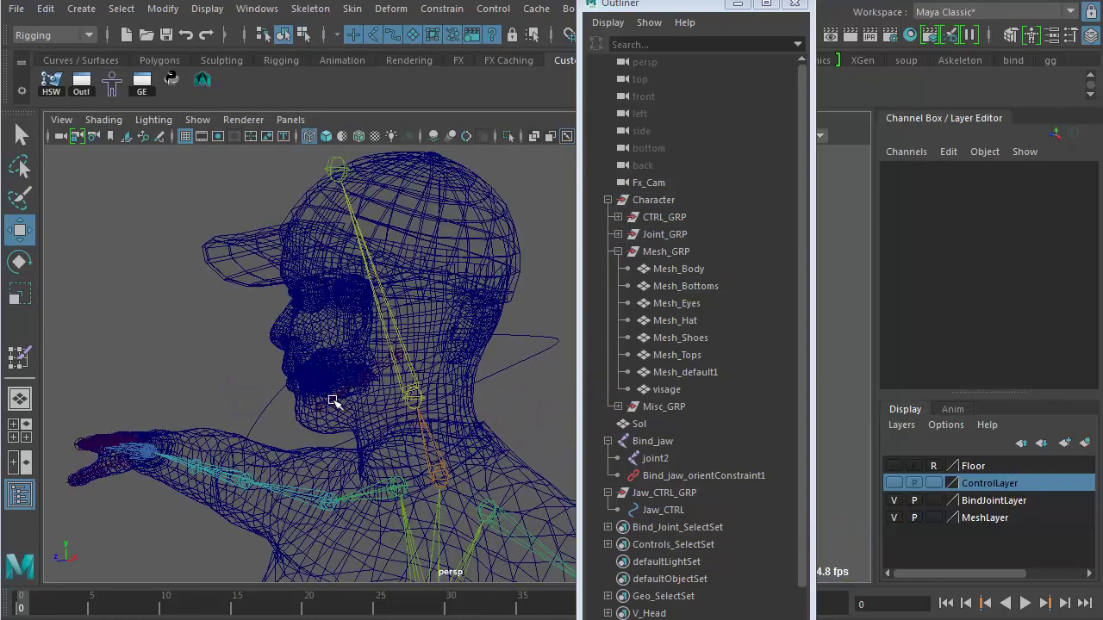
{"action": "left_click_drag", "start_coordinate": [336, 401], "coordinate": [281, 389], "text": "alt"}
{"action": "left_click_drag", "start_coordinate": [37, 608], "coordinate": [97, 599]}
{"action": "key", "text": "5"}
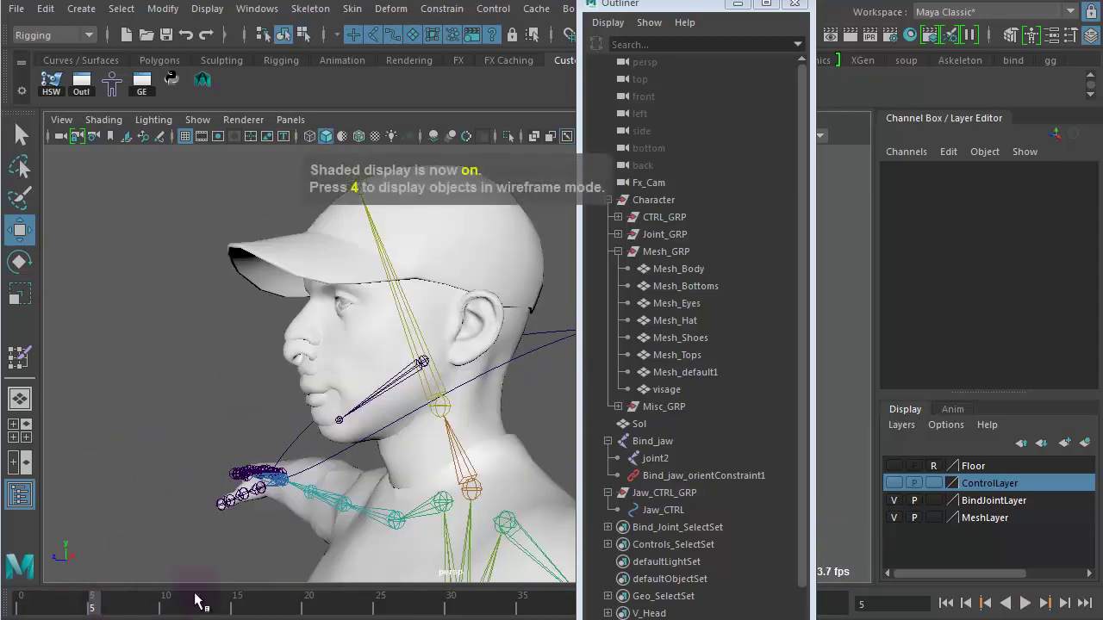
{"action": "scroll", "coordinate": [234, 436], "scroll_direction": "up", "scroll_amount": 4}
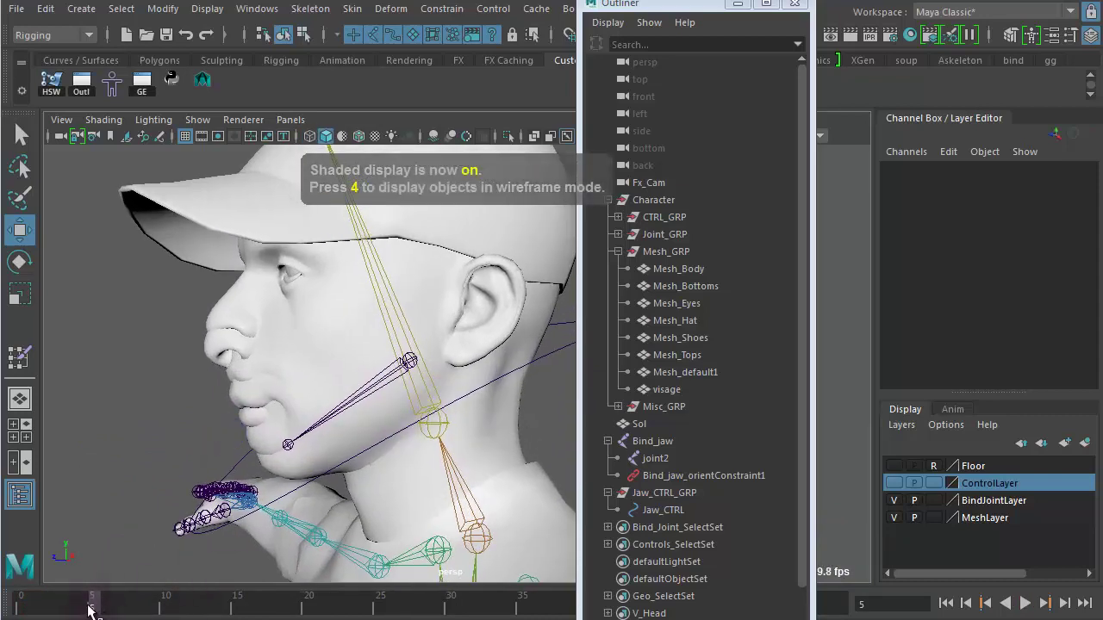
{"action": "key", "text": "alt+v"}
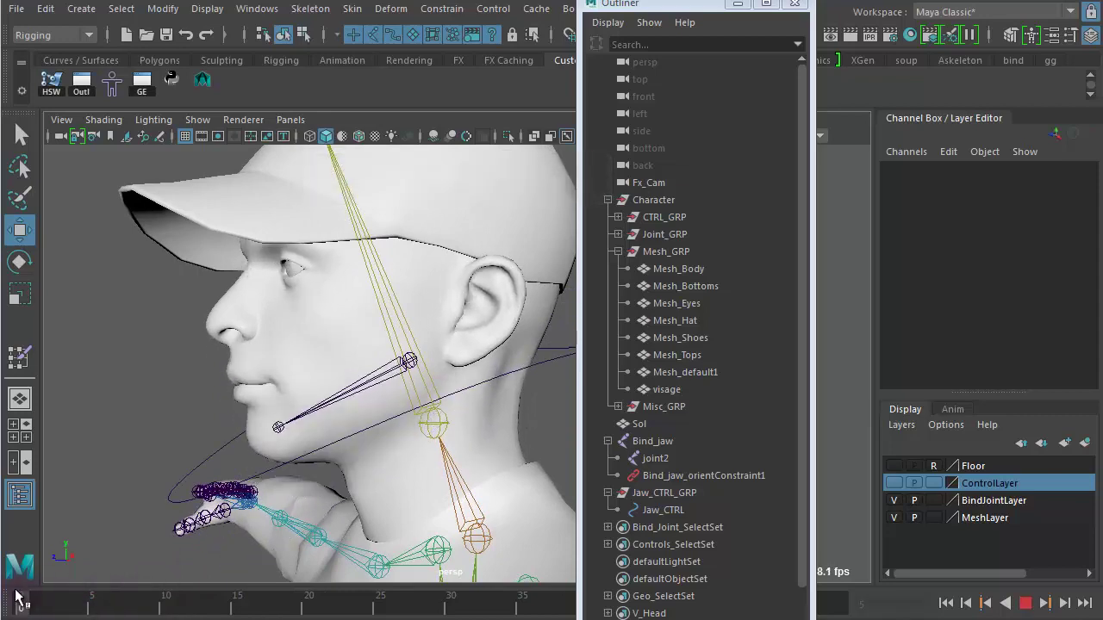
{"action": "left_click_drag", "start_coordinate": [16, 591], "coordinate": [180, 587]}
{"action": "left_click", "coordinate": [132, 452]}
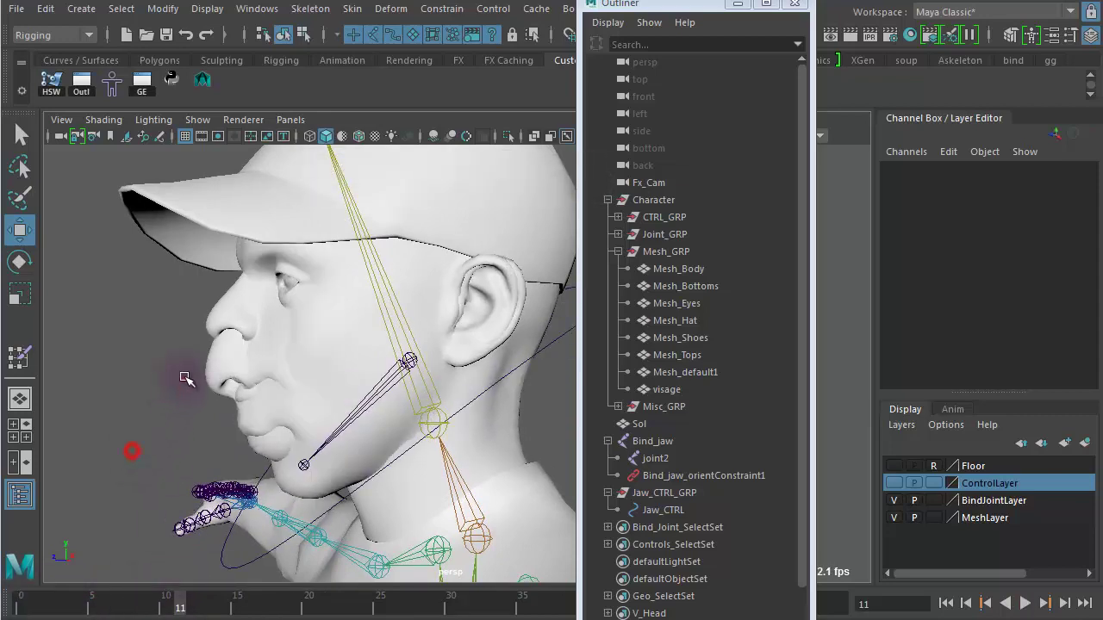
{"action": "left_click", "coordinate": [217, 372]}
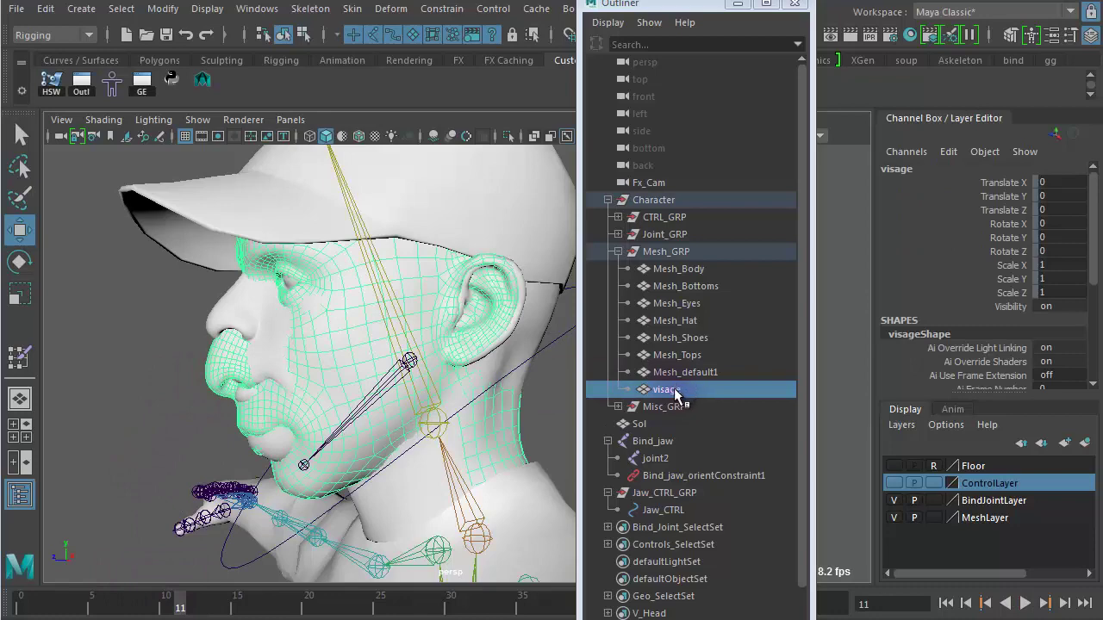
{"action": "key", "text": "alt+v"}
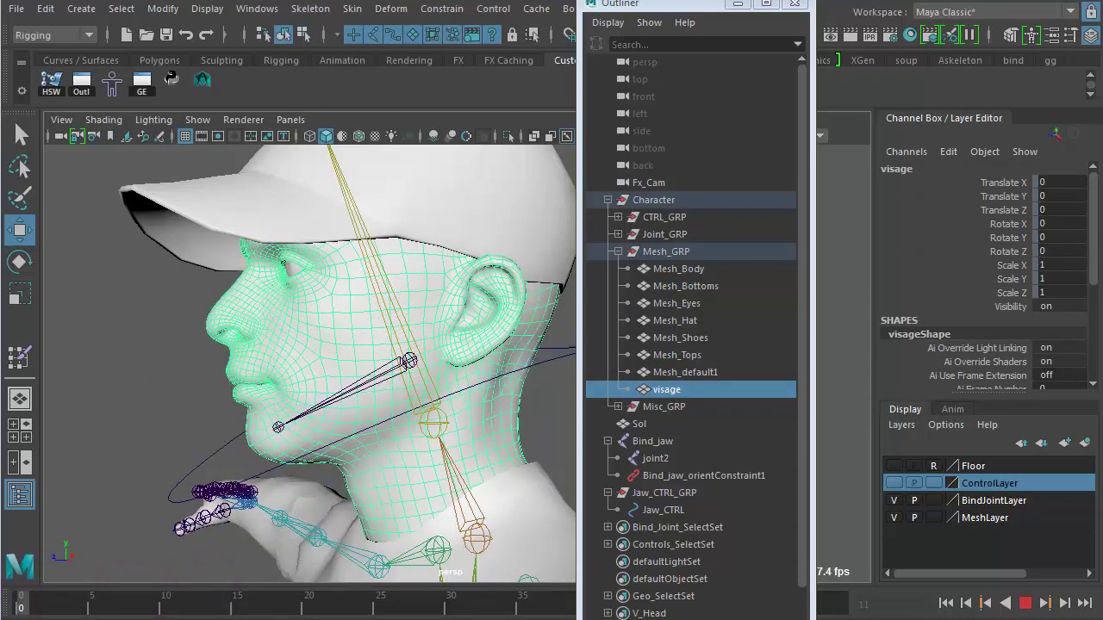
{"action": "key", "text": "alt+v"}
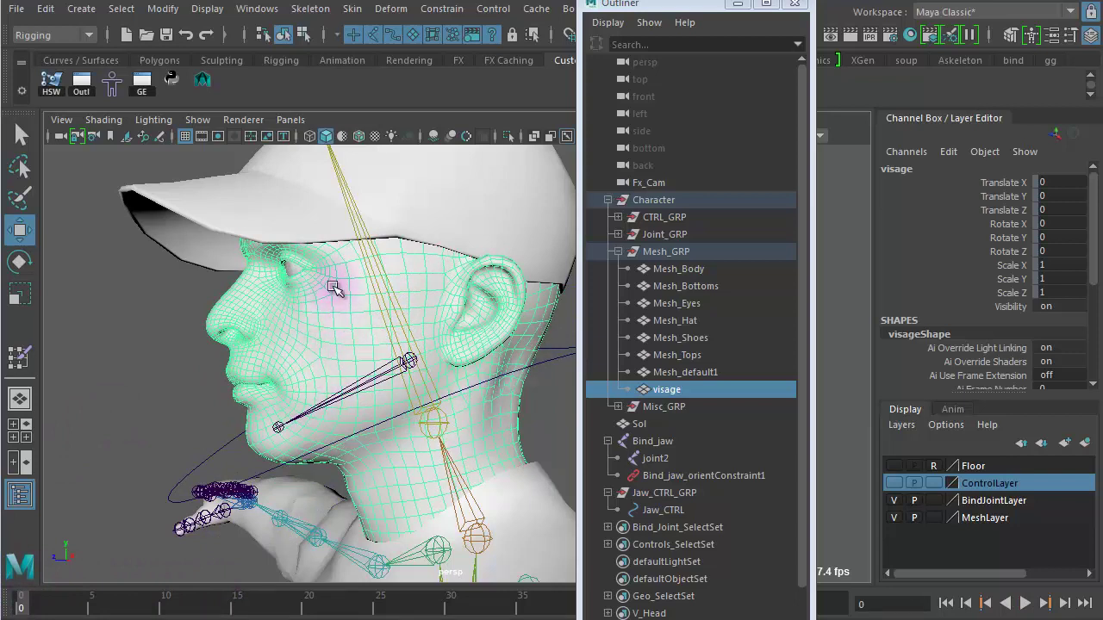
- Select Mesh_Body as the weight source and add visage as the target, keeping the animation at frame 0
{"action": "left_click", "coordinate": [698, 268]}
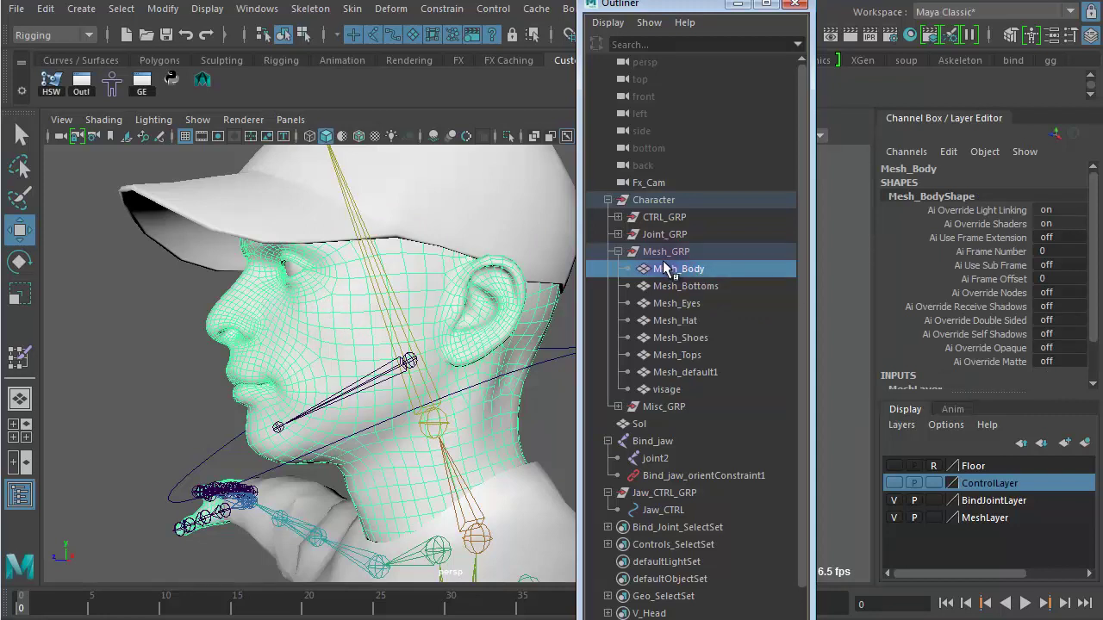
{"action": "left_click", "coordinate": [669, 388], "text": "ctrl"}
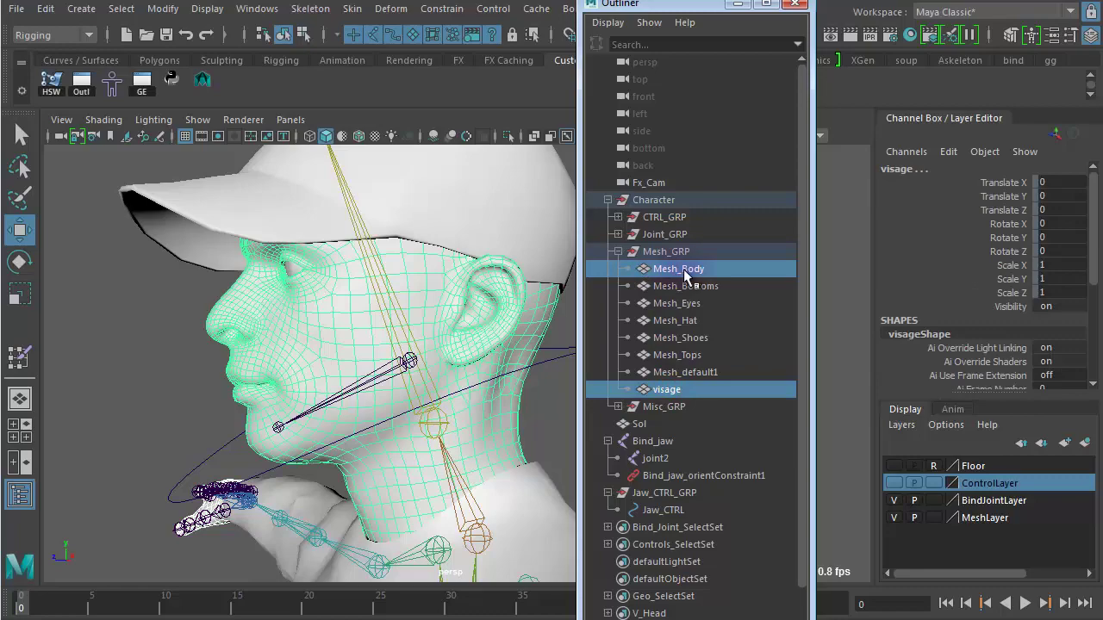
{"action": "left_click", "coordinate": [123, 598]}
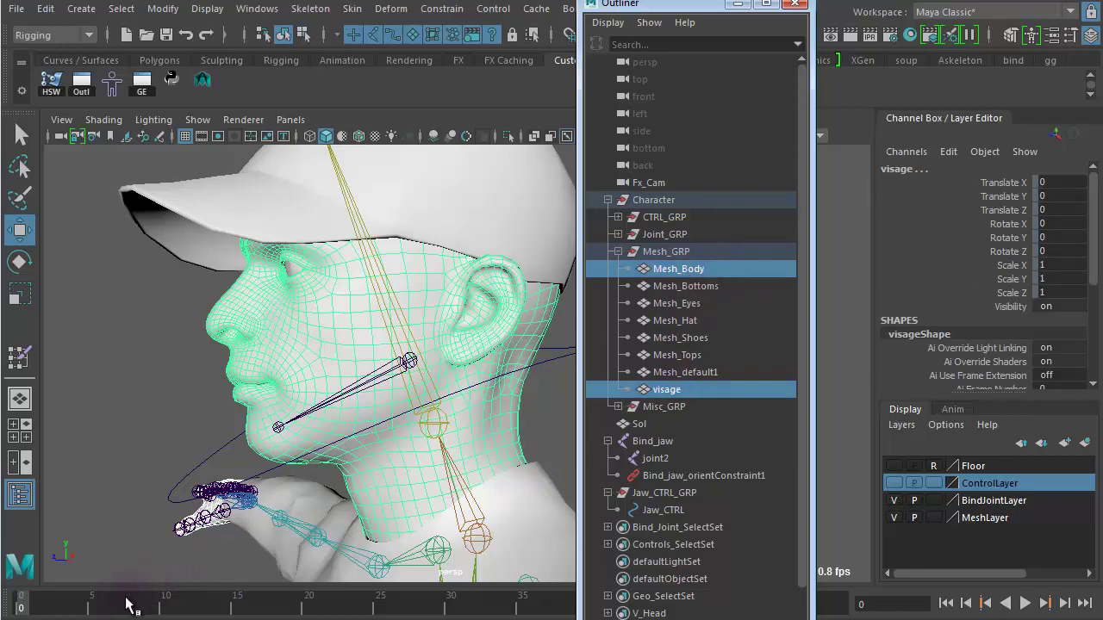
{"action": "key", "text": "alt+v"}
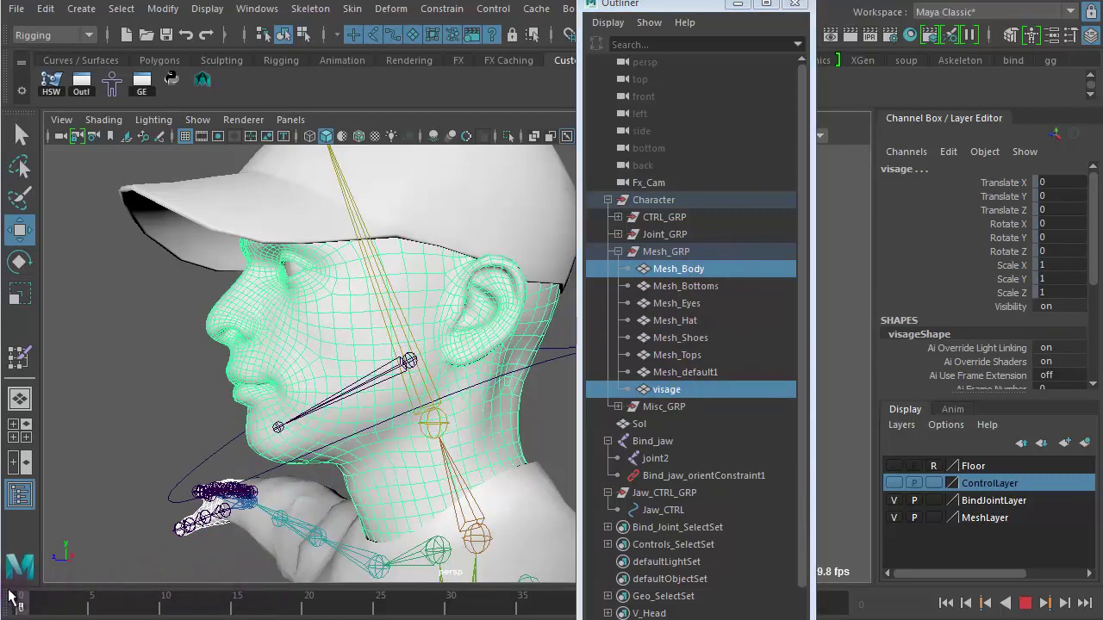
{"action": "left_click_drag", "start_coordinate": [206, 598], "coordinate": [2, 595]}
{"action": "key", "text": "alt+v"}
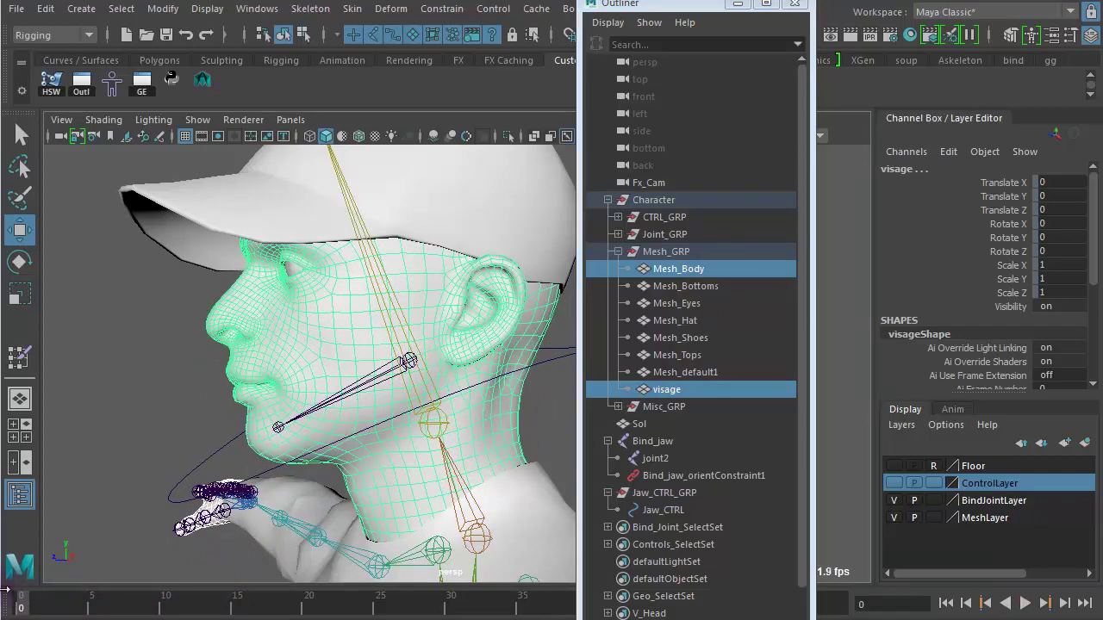
{"action": "left_click_drag", "start_coordinate": [370, 419], "coordinate": [307, 353], "text": "alt"}
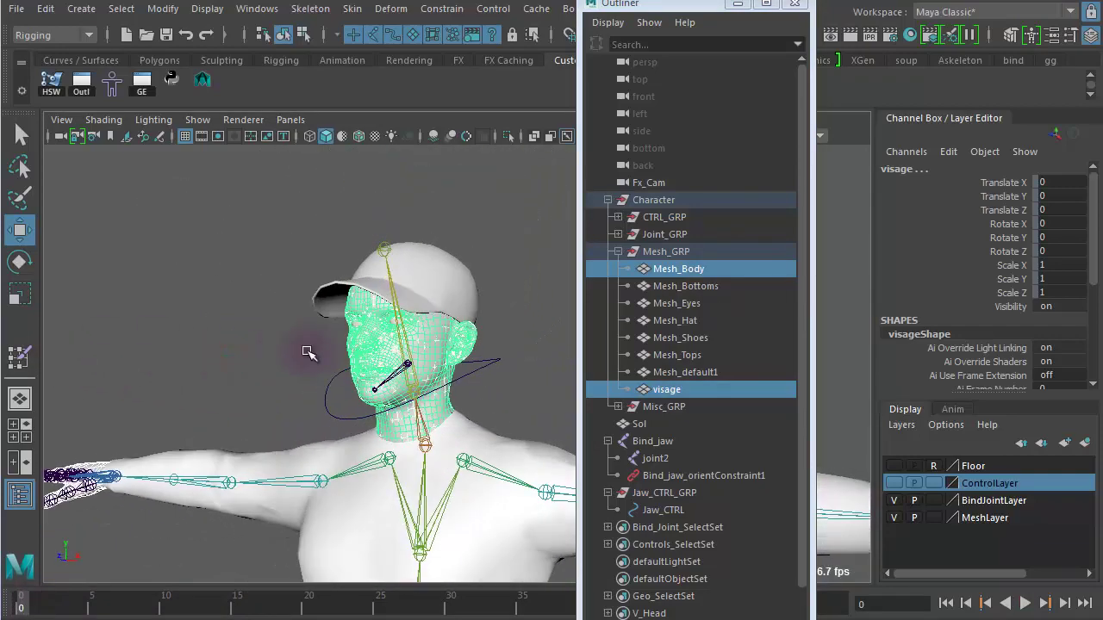
- Open the Copy Skin Weights options and reset them to their defaults
{"action": "left_click", "coordinate": [357, 10]}
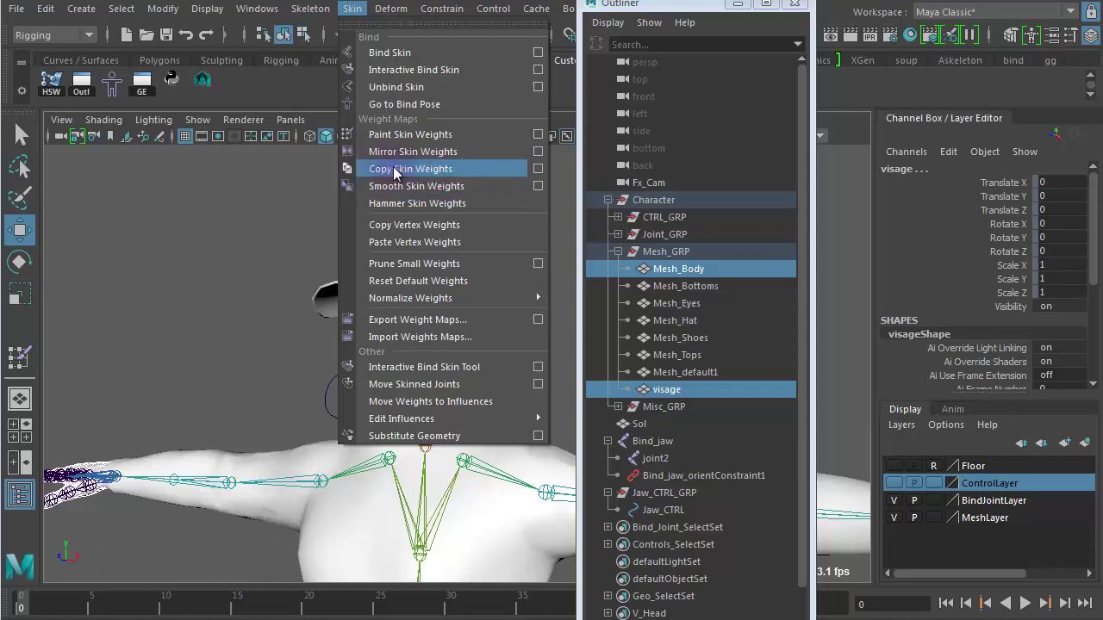
{"action": "left_click", "coordinate": [537, 169]}
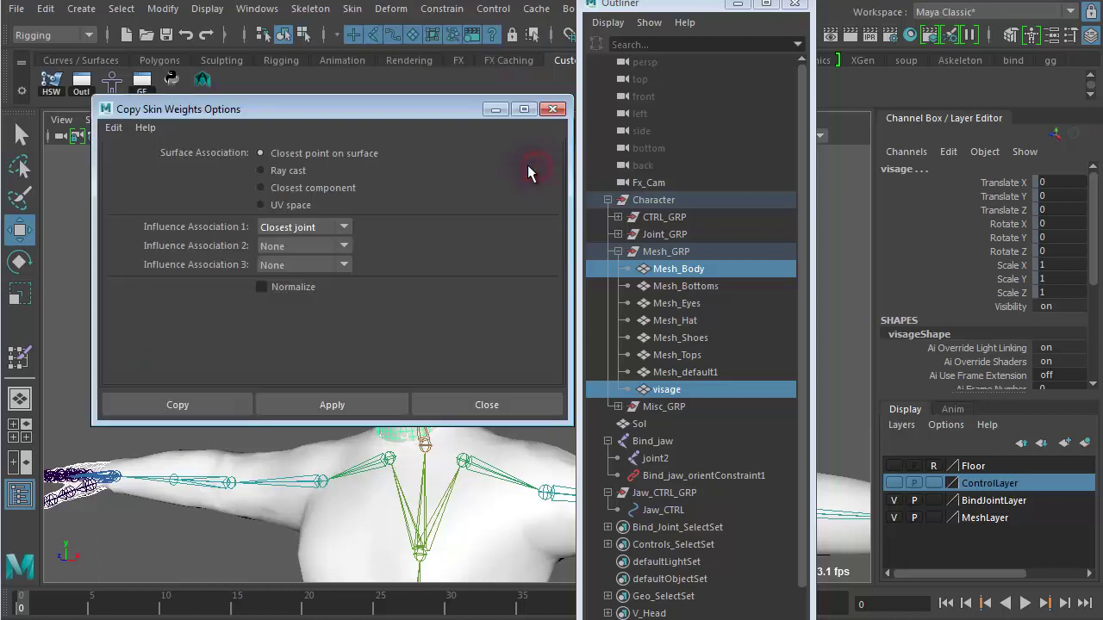
{"action": "left_click", "coordinate": [115, 127]}
{"action": "left_click", "coordinate": [125, 164]}
- Set the influence associations to One to one, Closest joint and Closest bone, and copy the skin weights from Mesh_Body to visage
{"action": "left_click", "coordinate": [278, 228]}
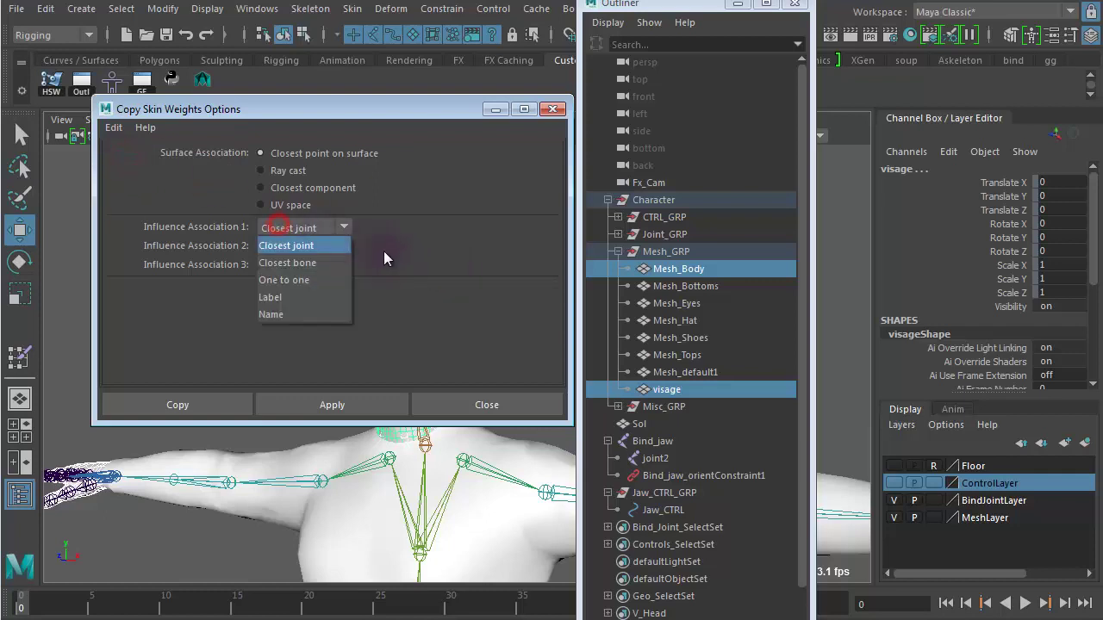
{"action": "left_click", "coordinate": [307, 277]}
{"action": "left_click", "coordinate": [274, 252]}
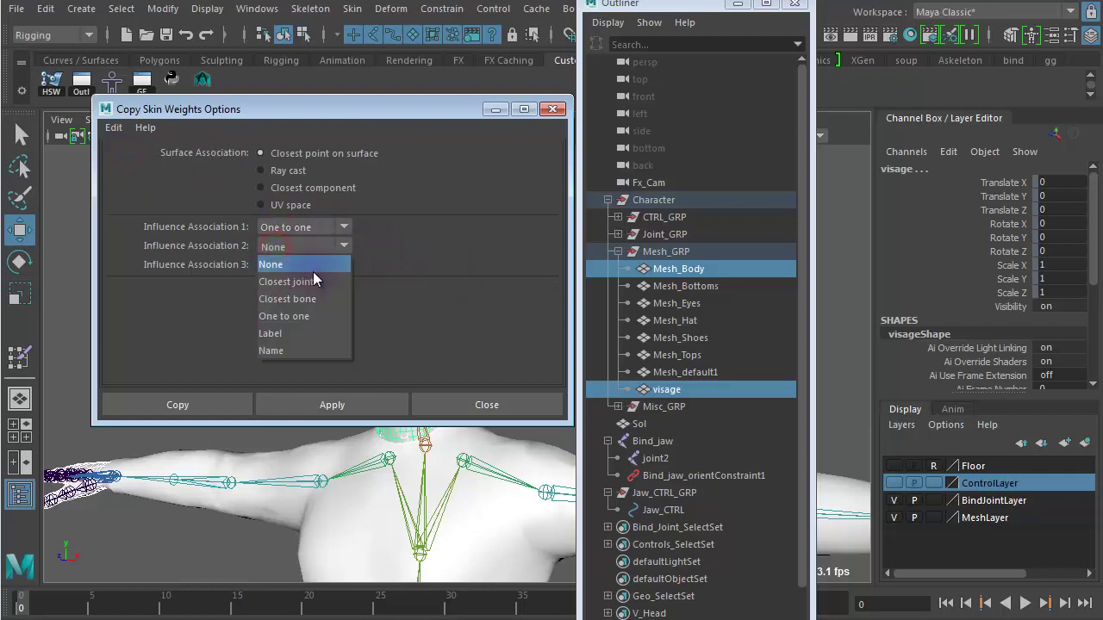
{"action": "left_click", "coordinate": [325, 277]}
{"action": "left_click", "coordinate": [301, 267]}
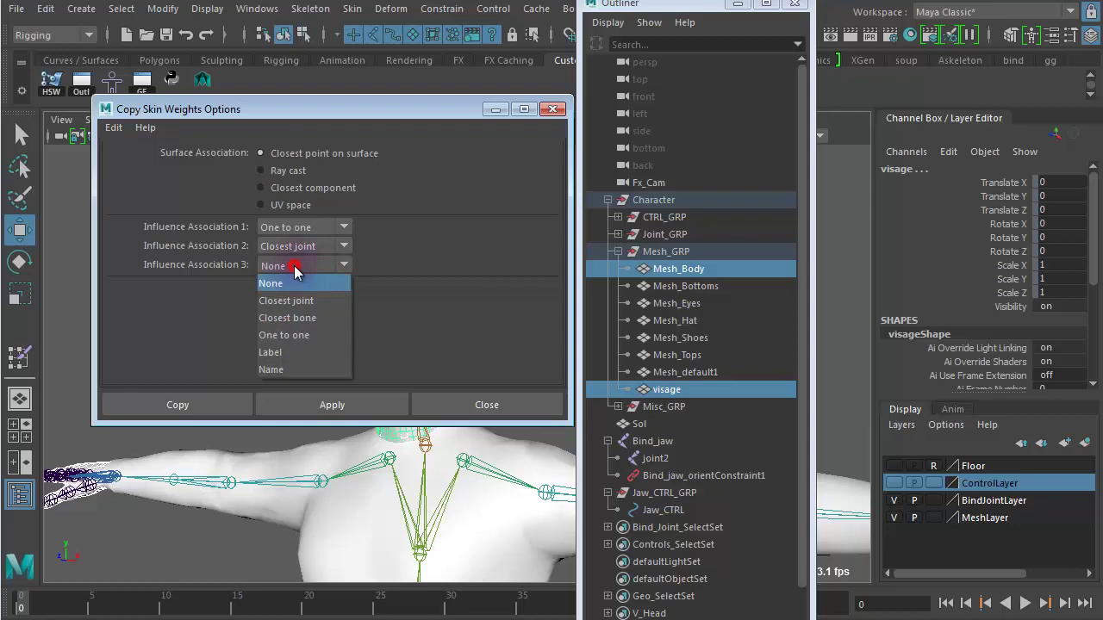
{"action": "left_click", "coordinate": [326, 314]}
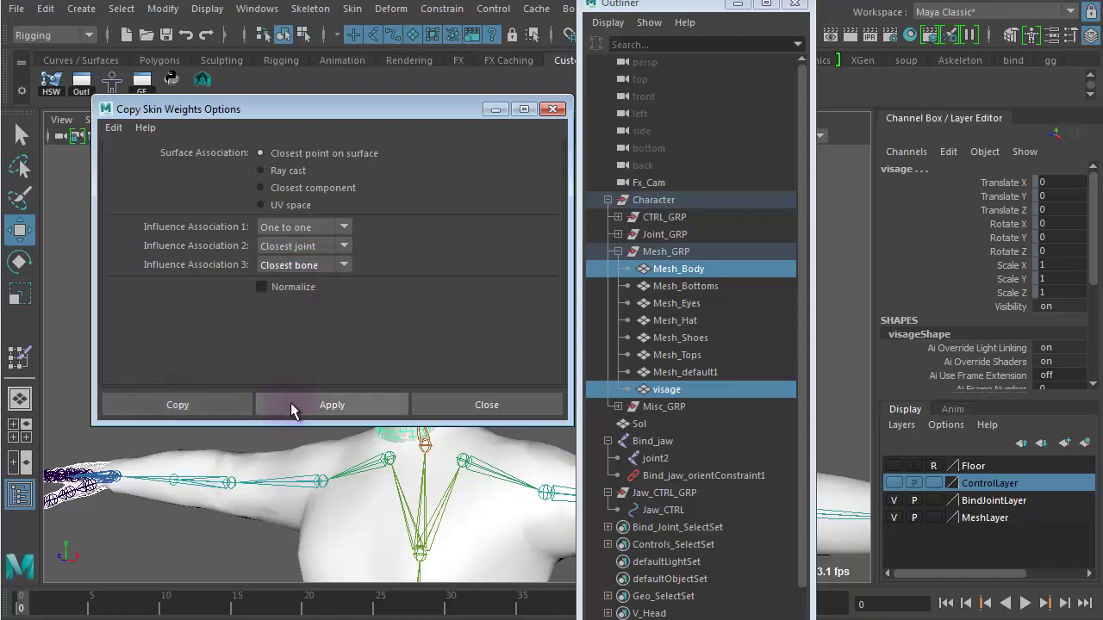
{"action": "left_click", "coordinate": [198, 408]}
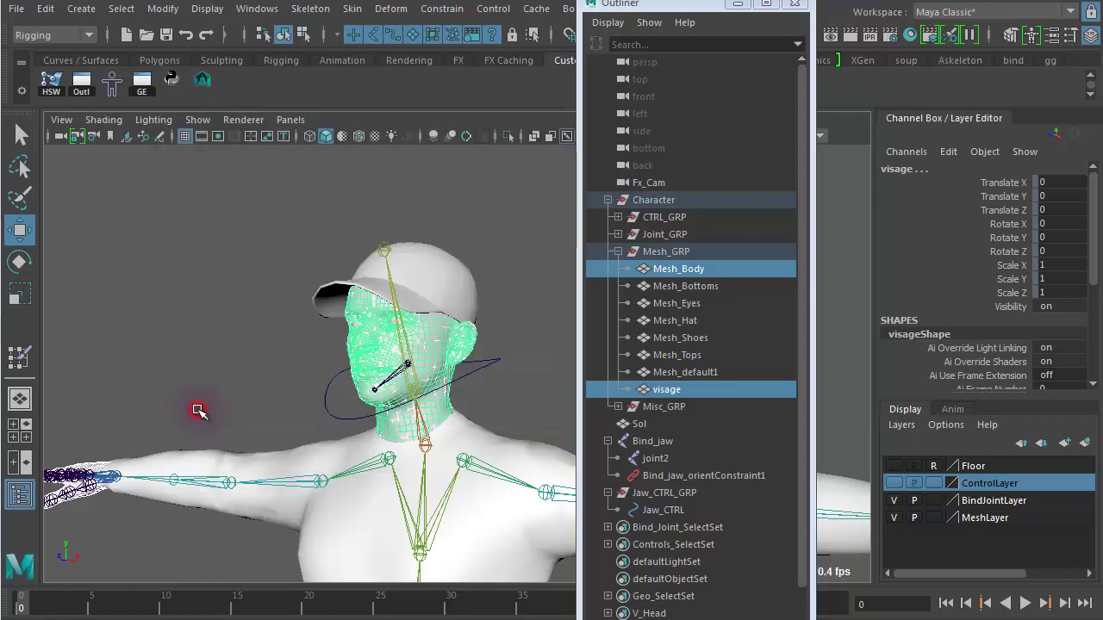
{"action": "left_click", "coordinate": [193, 386]}
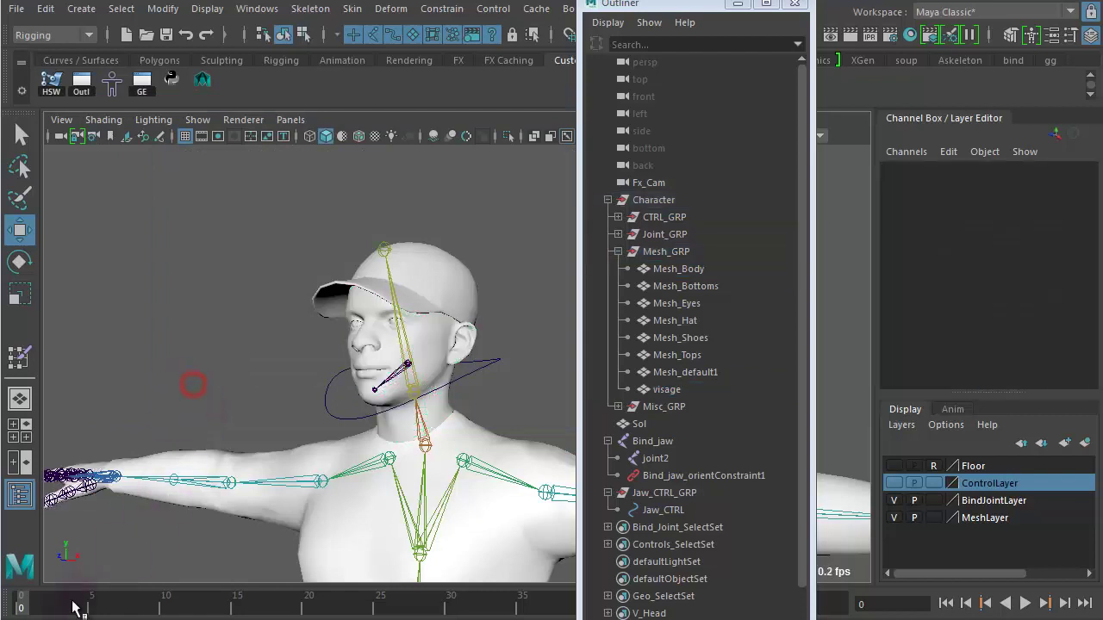
- Play the jaw animation and inspect the face from the side to check the copied weights
{"action": "key", "text": "alt+v"}
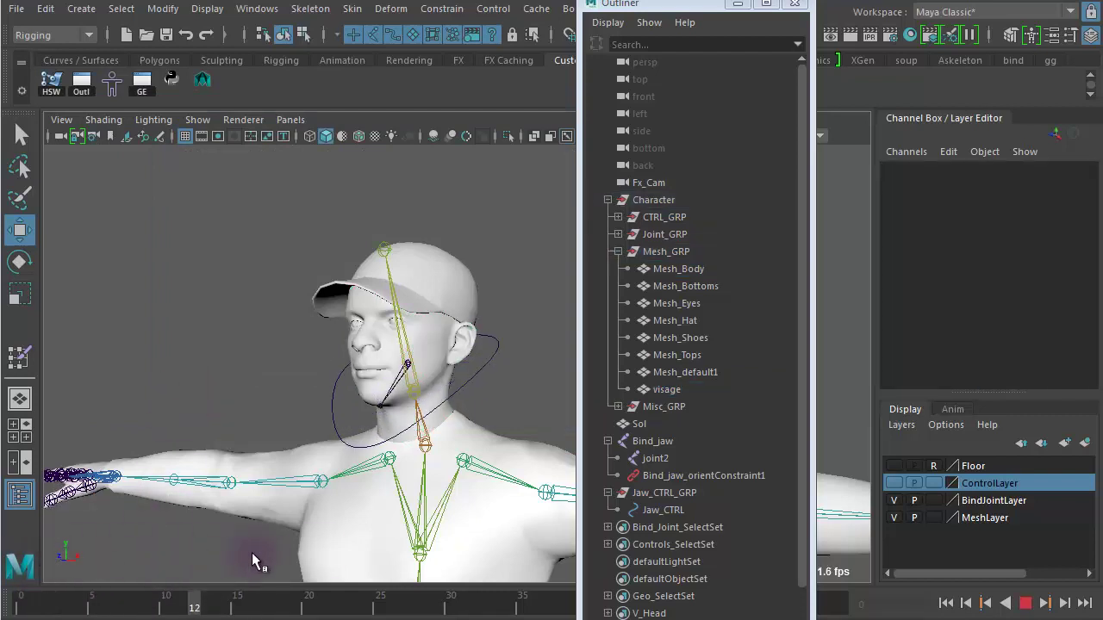
{"action": "key", "text": "alt+v"}
{"action": "right_click_drag", "start_coordinate": [250, 381], "coordinate": [580, 405], "text": "alt"}
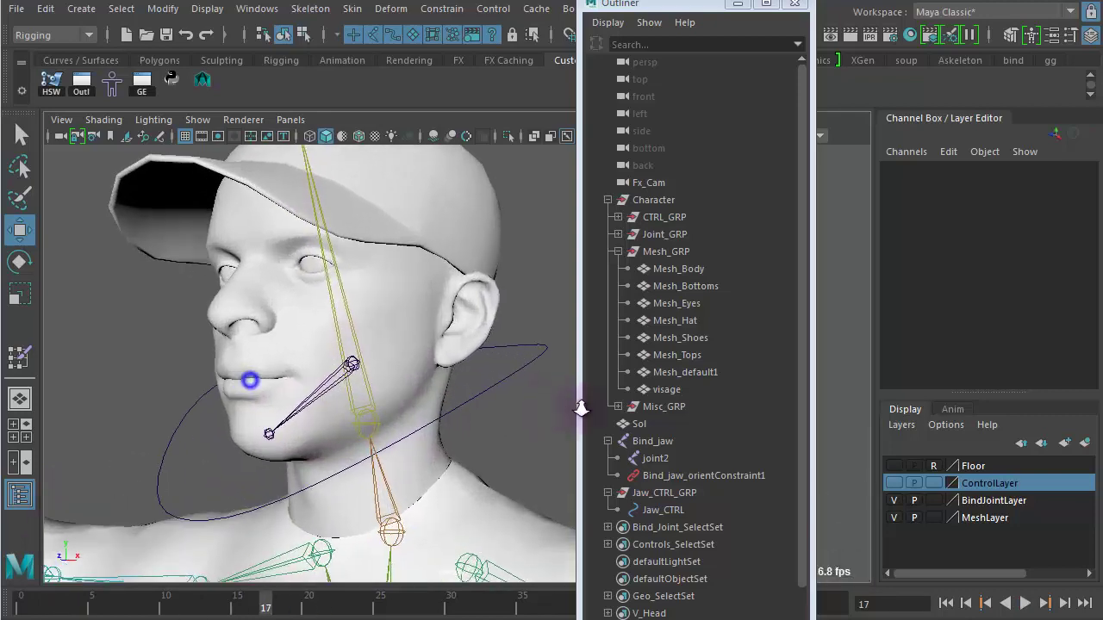
{"action": "left_click_drag", "start_coordinate": [406, 408], "coordinate": [310, 452], "text": "alt"}
{"action": "key", "text": "alt+v"}
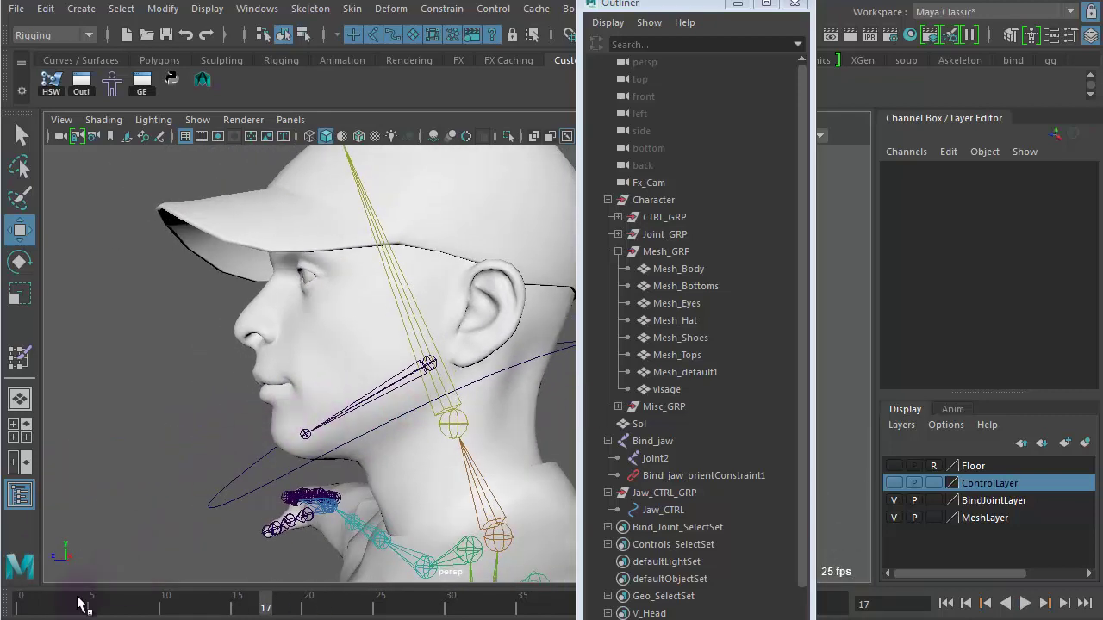
{"action": "key", "text": "alt+v"}
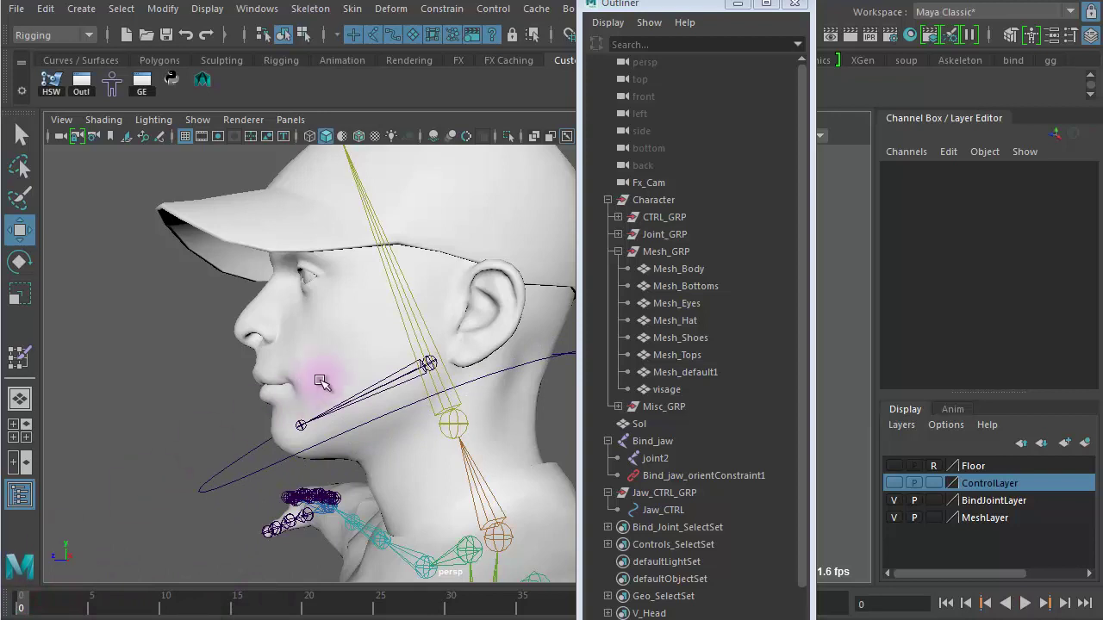
- Start the Paint Skin Weights Tool on the visage mesh and move its settings window clear of the head
{"action": "left_click", "coordinate": [668, 389]}
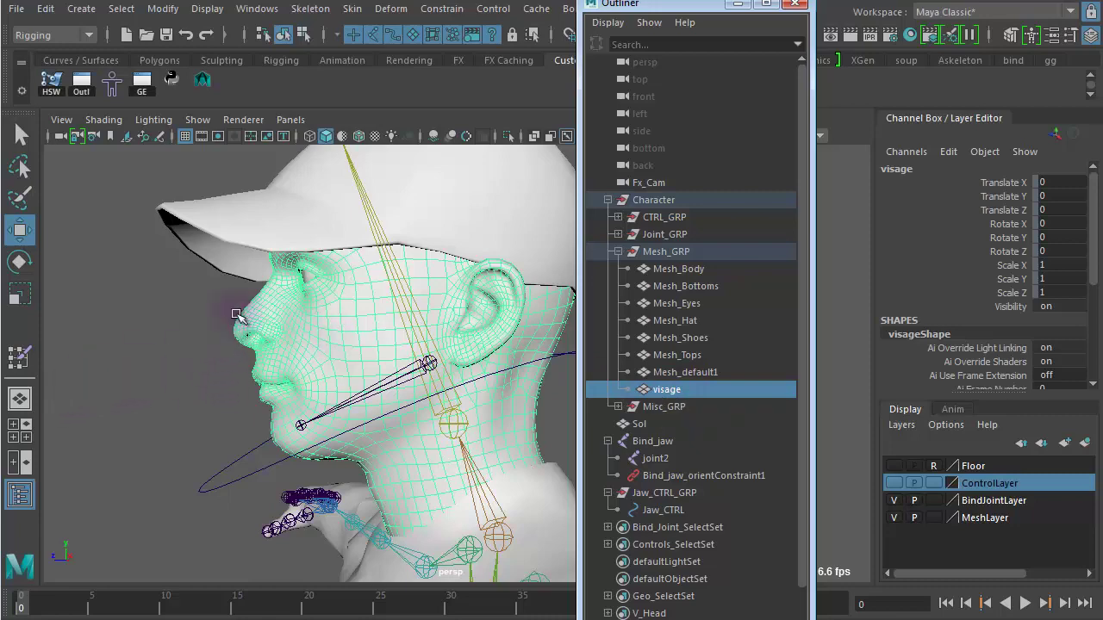
{"action": "right_click_drag", "start_coordinate": [198, 303], "coordinate": [106, 276]}
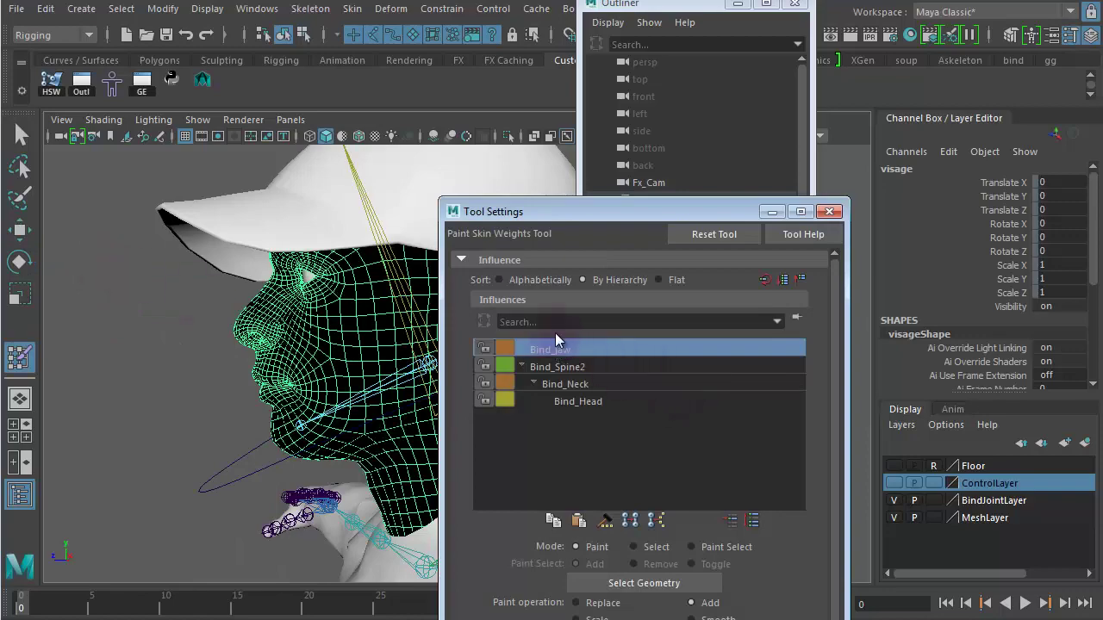
{"action": "left_click_drag", "start_coordinate": [552, 209], "coordinate": [770, 162]}
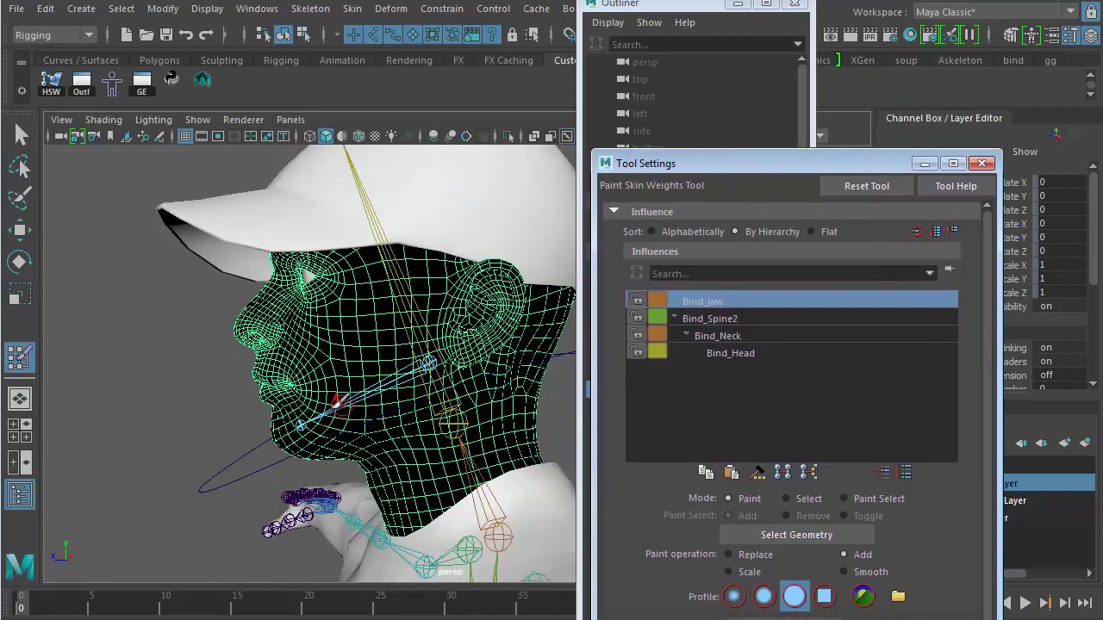
- Display the Bind_Head influence to examine its weights on the face and neck
{"action": "scroll", "coordinate": [379, 431], "scroll_direction": "up", "scroll_amount": 3}
{"action": "left_click", "coordinate": [725, 354]}
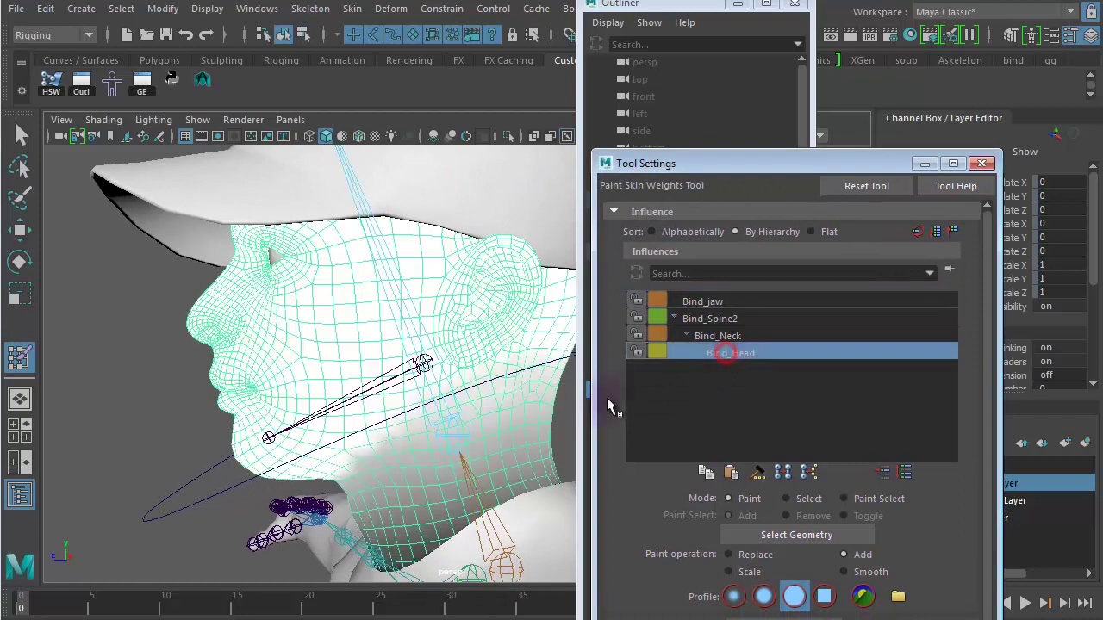
{"action": "scroll", "coordinate": [502, 402], "scroll_direction": "down", "scroll_amount": 3}
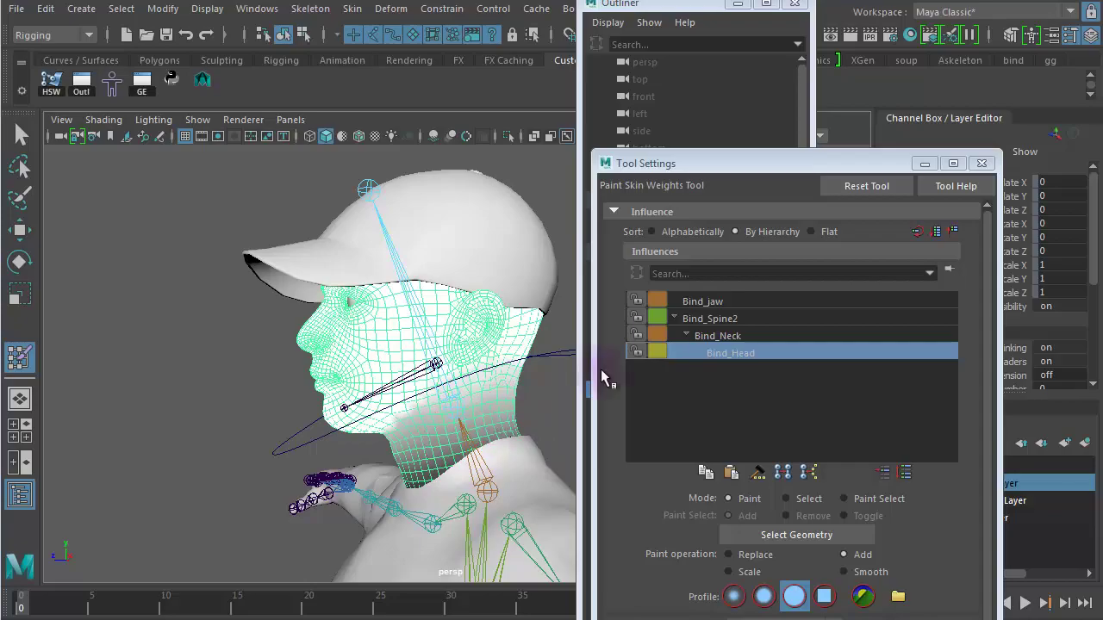
- Choose the Bind_jaw influence and paint its weight over the chin of the visage mesh in Add mode
{"action": "left_click", "coordinate": [710, 301]}
{"action": "scroll", "coordinate": [534, 444], "scroll_direction": "up", "scroll_amount": 2}
{"action": "right_click_drag", "start_coordinate": [534, 444], "coordinate": [706, 463], "text": "alt"}
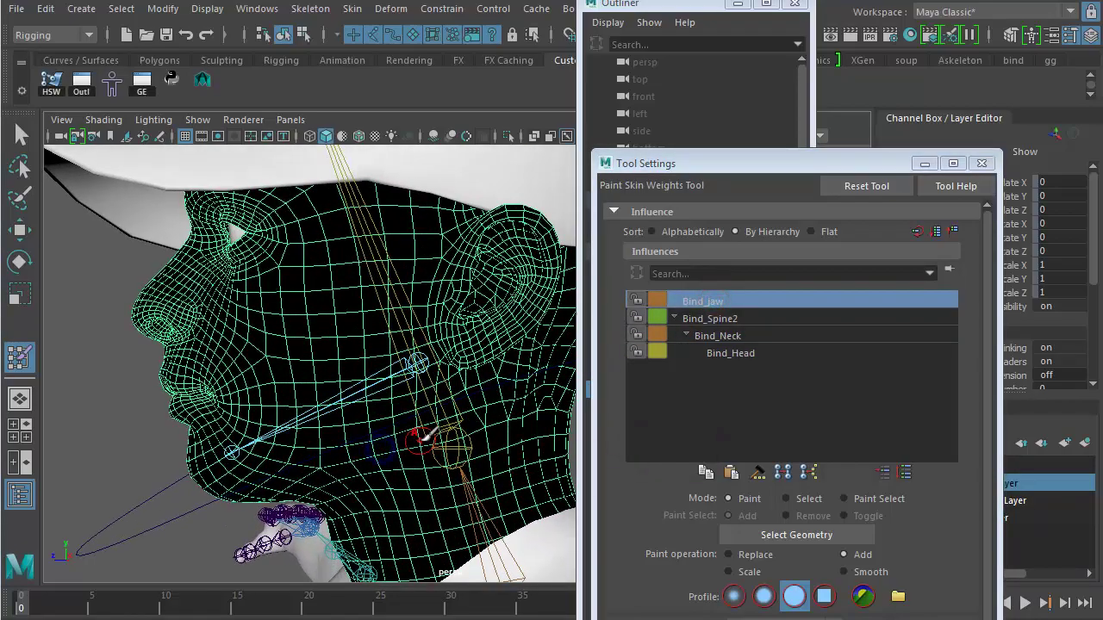
{"action": "left_click_drag", "start_coordinate": [415, 440], "coordinate": [510, 384], "text": "alt"}
{"action": "middle_click_drag", "start_coordinate": [510, 383], "coordinate": [598, 327], "text": "alt"}
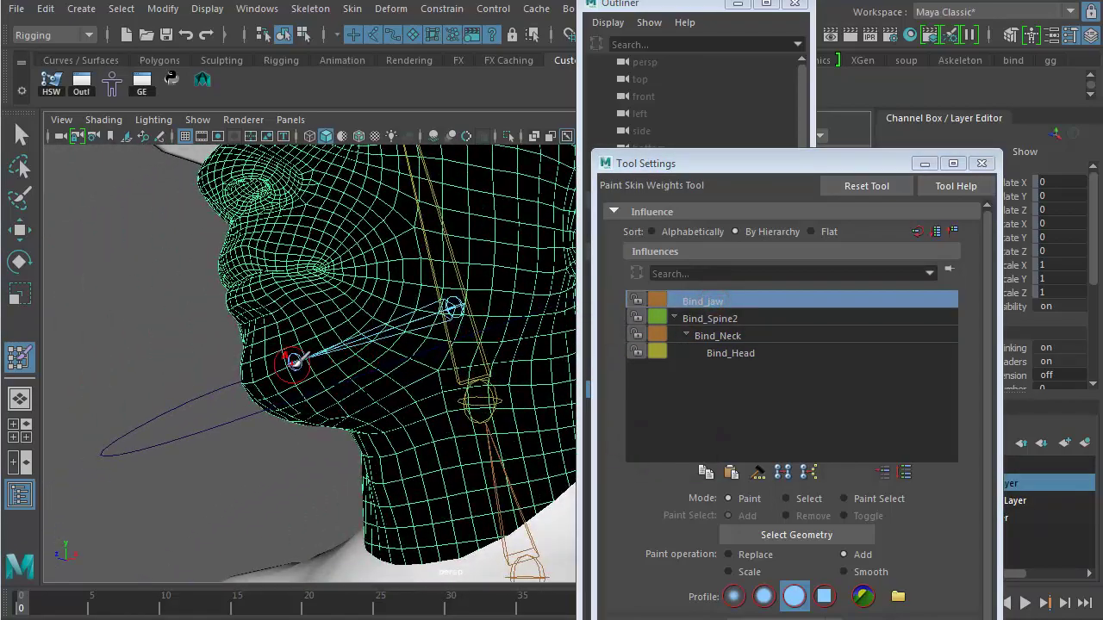
{"action": "mouse_move", "coordinate": [288, 359]}
{"action": "left_mouse_down"}
{"action": "mouse_move", "coordinate": [279, 364]}
{"action": "mouse_move", "coordinate": [281, 355]}
{"action": "mouse_move", "coordinate": [314, 379]}
{"action": "mouse_move", "coordinate": [258, 362]}
{"action": "mouse_move", "coordinate": [294, 361]}
{"action": "mouse_move", "coordinate": [258, 388]}
{"action": "mouse_move", "coordinate": [277, 387]}
{"action": "left_mouse_up"}
{"action": "left_click_drag", "start_coordinate": [282, 386], "coordinate": [329, 365], "text": "alt"}
{"action": "mouse_move", "coordinate": [327, 366]}
{"action": "left_mouse_down"}
{"action": "mouse_move", "coordinate": [299, 332]}
{"action": "mouse_move", "coordinate": [353, 305]}
{"action": "left_mouse_up"}
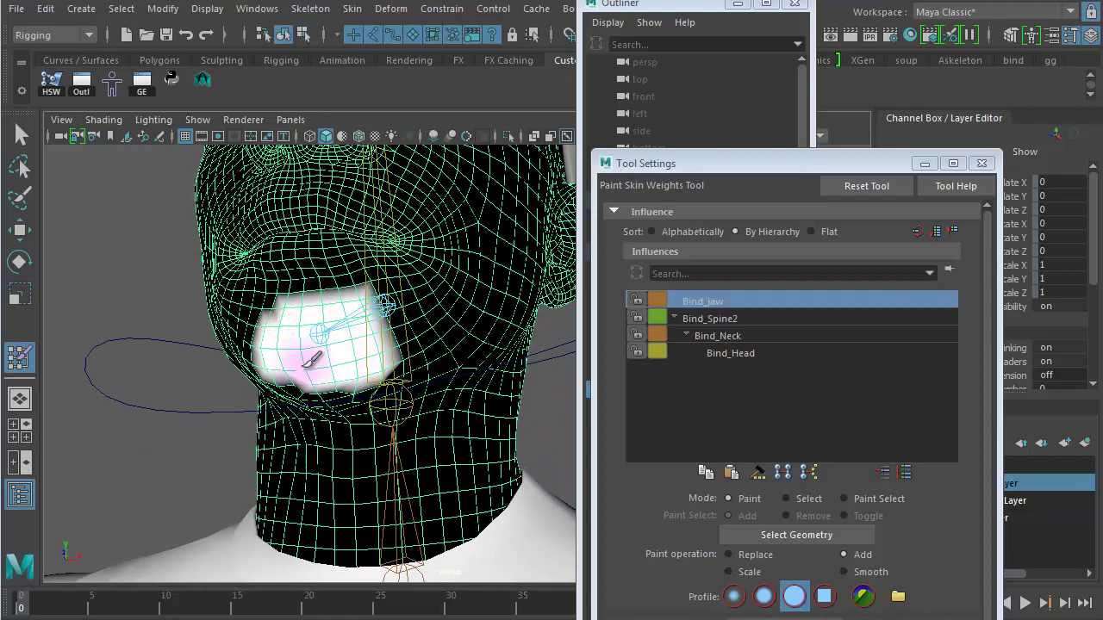
- Play the jaw animation from a side view to check how the painted chin deforms
{"action": "mouse_move", "coordinate": [308, 333]}
{"action": "left_mouse_down", "text": "alt"}
{"action": "mouse_move", "coordinate": [325, 360]}
{"action": "mouse_move", "coordinate": [350, 352]}
{"action": "mouse_move", "coordinate": [230, 377]}
{"action": "mouse_move", "coordinate": [198, 431]}
{"action": "left_mouse_up", "text": "alt"}
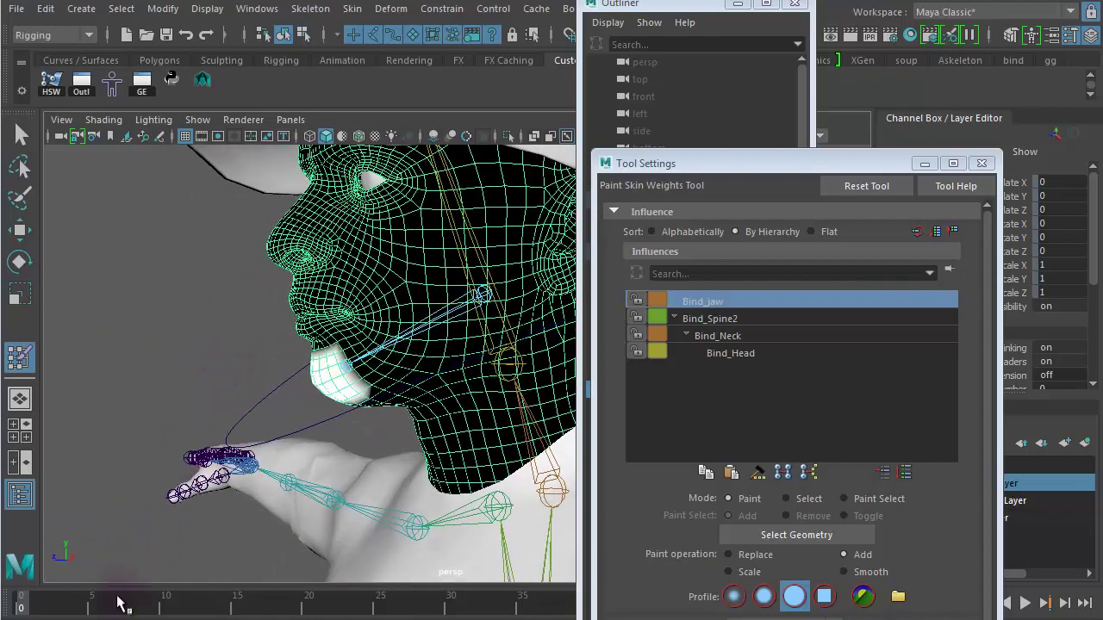
{"action": "key", "text": "alt+v"}
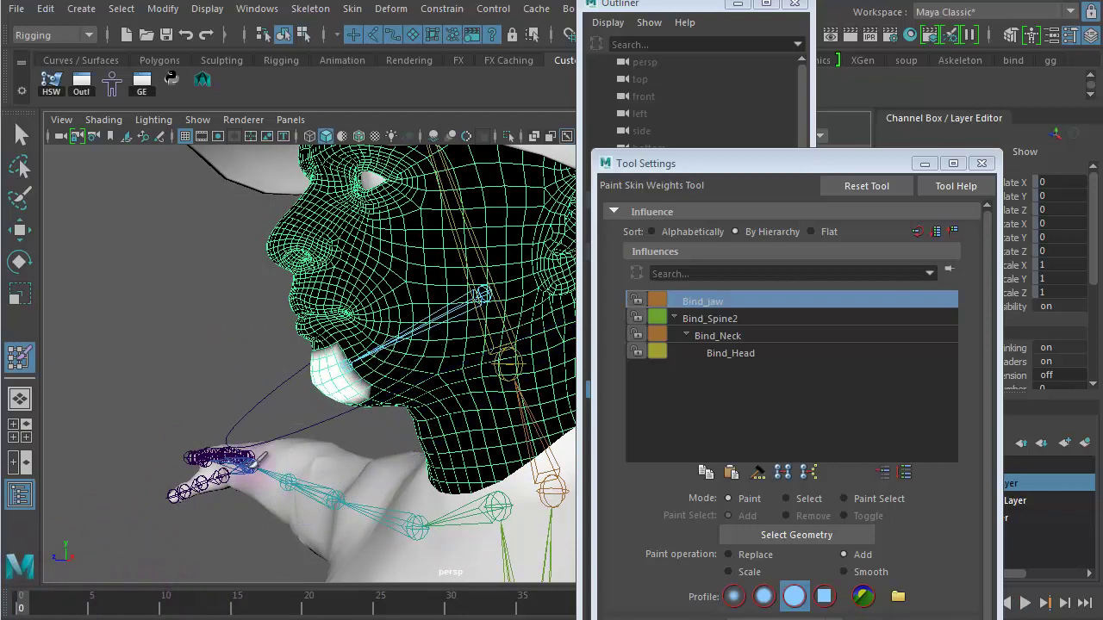
{"action": "key", "text": "alt+v"}
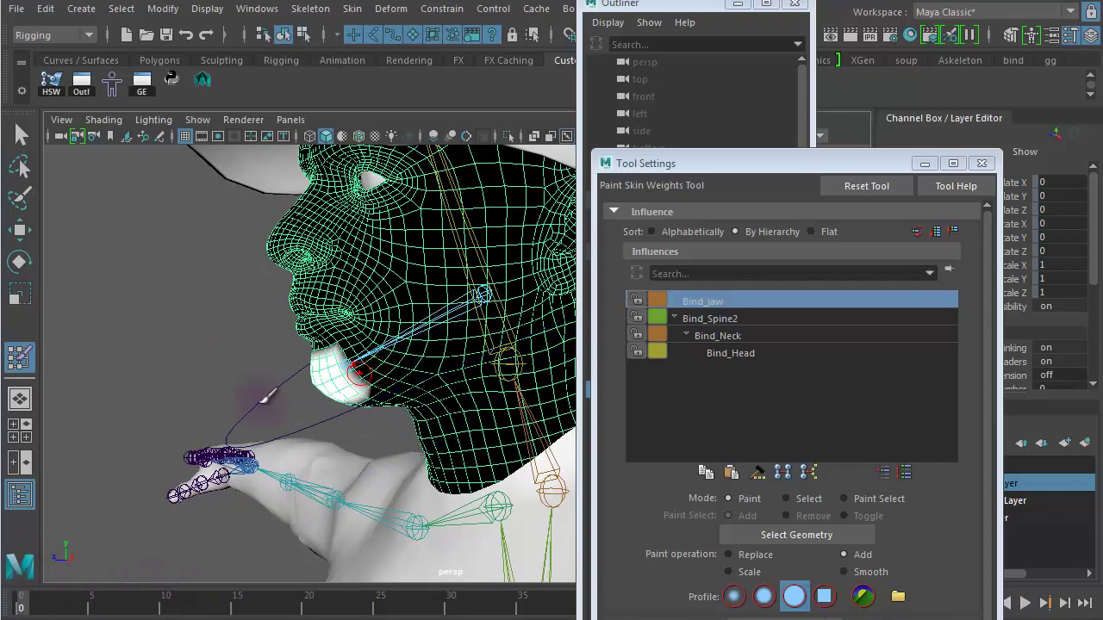
- Leave the Paint Skin Weights Tool and close the Tool Settings and Outliner windows
{"action": "left_click", "coordinate": [21, 135]}
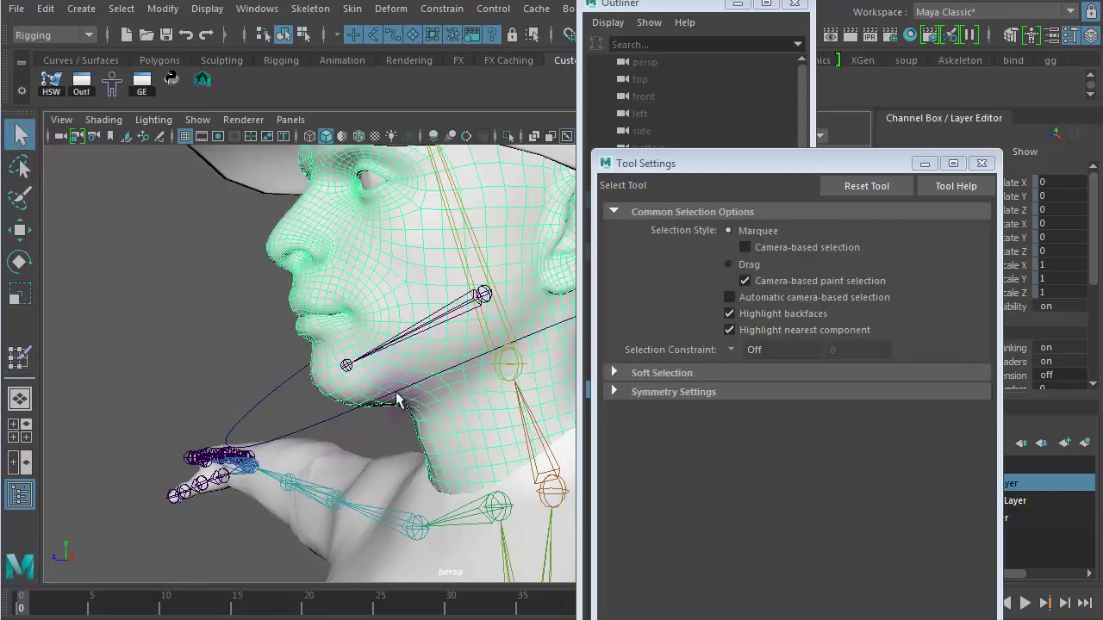
{"action": "scroll", "coordinate": [94, 332], "scroll_direction": "down", "scroll_amount": 5}
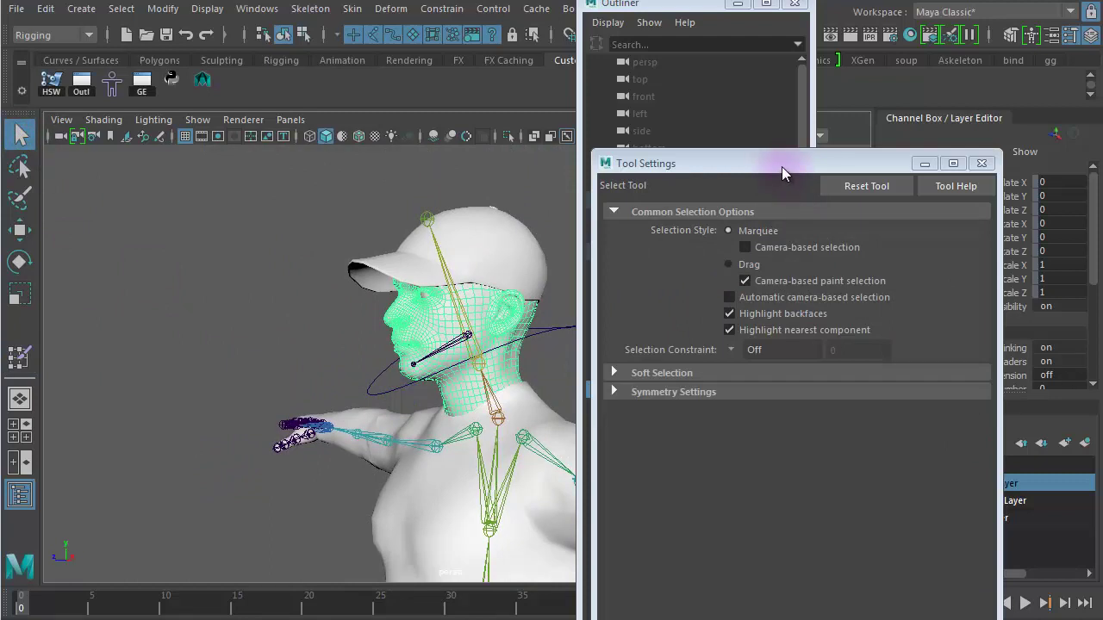
{"action": "left_click_drag", "start_coordinate": [781, 166], "coordinate": [590, 124]}
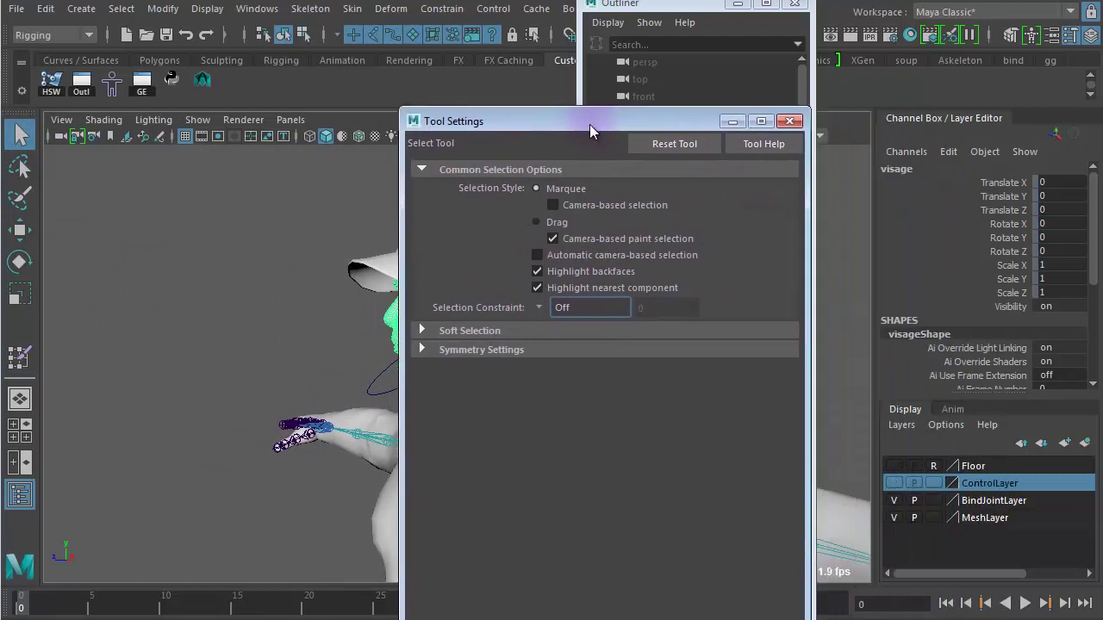
{"action": "left_click", "coordinate": [789, 120]}
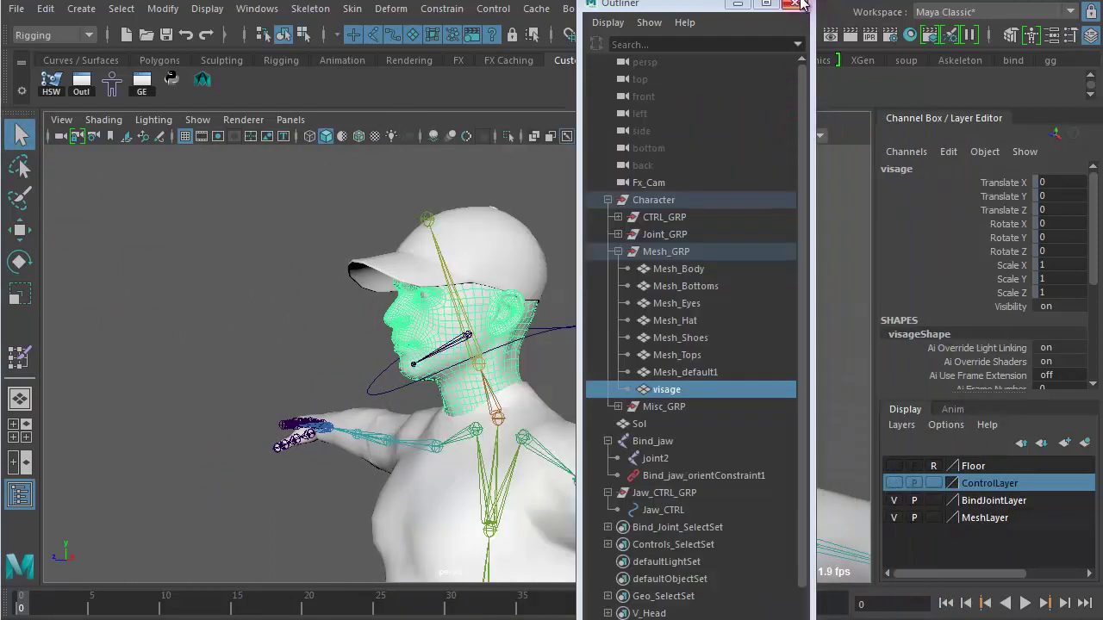
{"action": "left_click", "coordinate": [800, 4]}
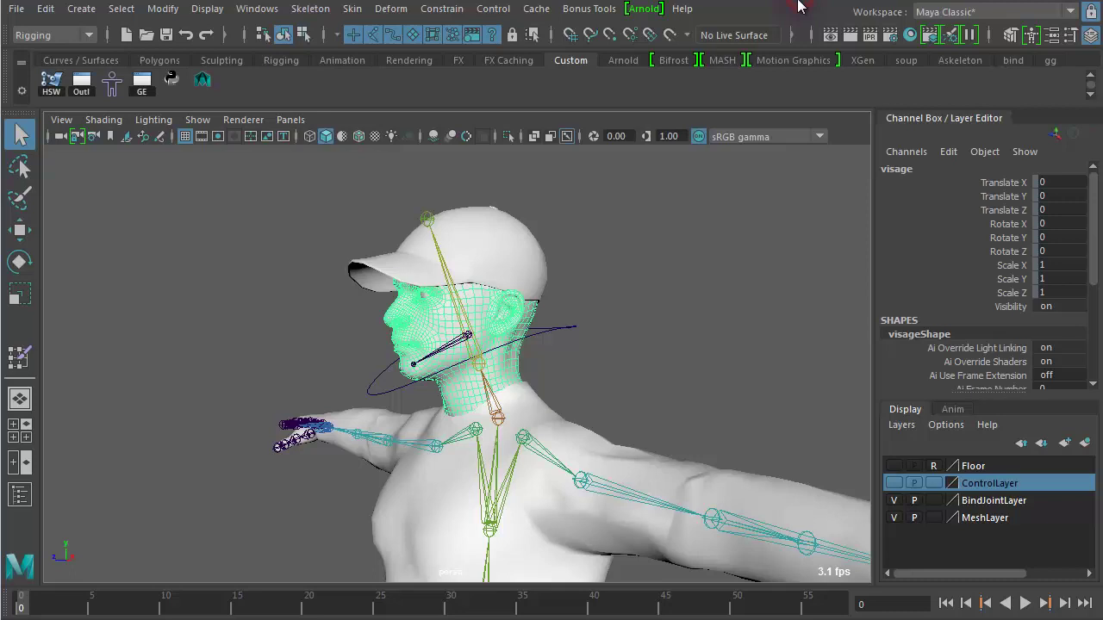
- Turn off the visibility of the visage mesh and deselect it
{"action": "left_click", "coordinate": [21, 495]}
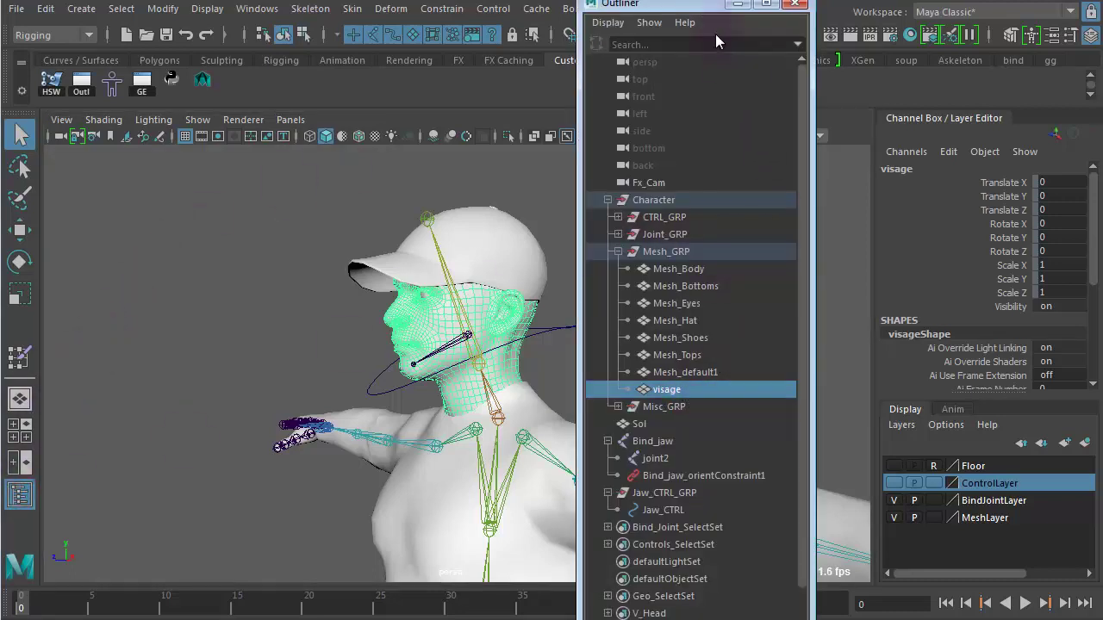
{"action": "left_click", "coordinate": [793, 5]}
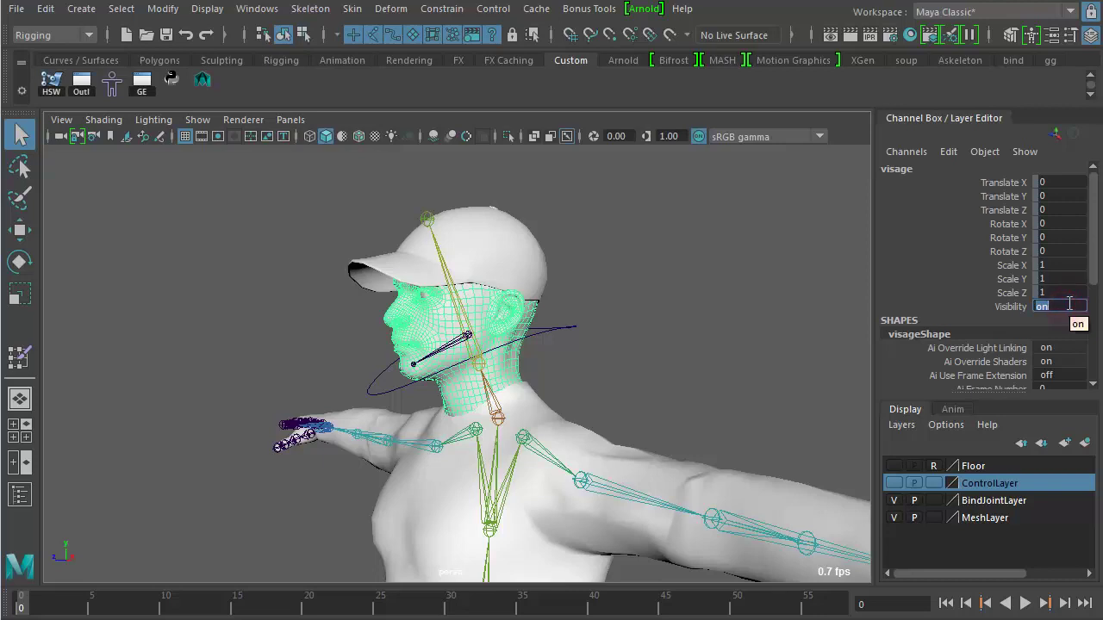
{"action": "key", "text": "Return"}
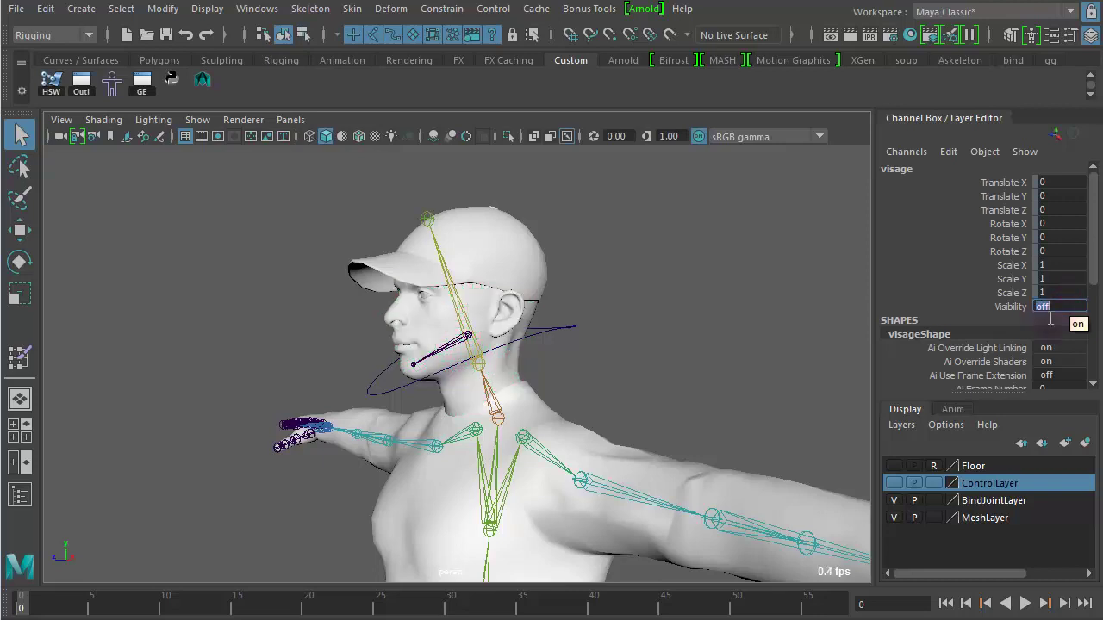
{"action": "left_click", "coordinate": [724, 315]}
- Select the connected head and neck faces of Mesh_Body in face mode and delete them
{"action": "left_click", "coordinate": [406, 335]}
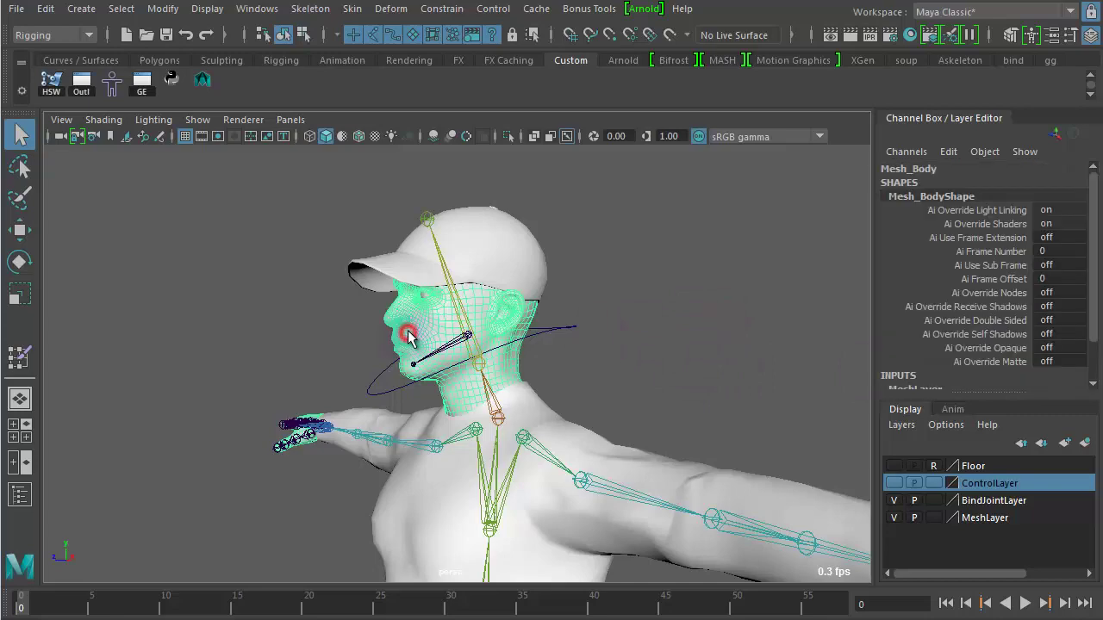
{"action": "left_click_drag", "start_coordinate": [525, 358], "coordinate": [696, 372], "text": "alt"}
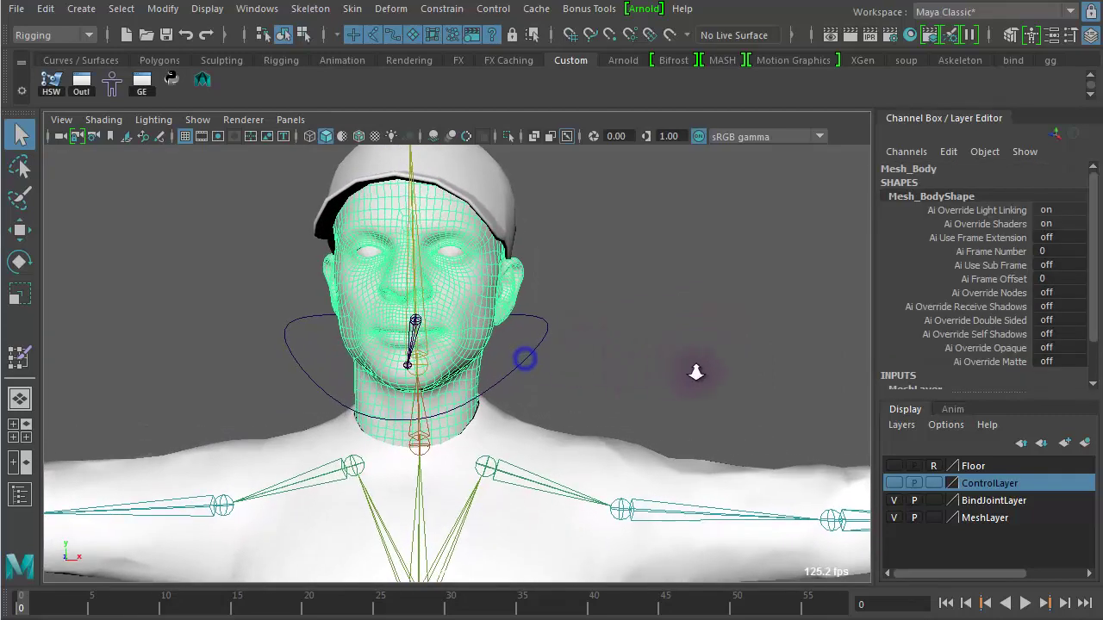
{"action": "right_click_drag", "start_coordinate": [697, 372], "coordinate": [475, 327], "text": "alt"}
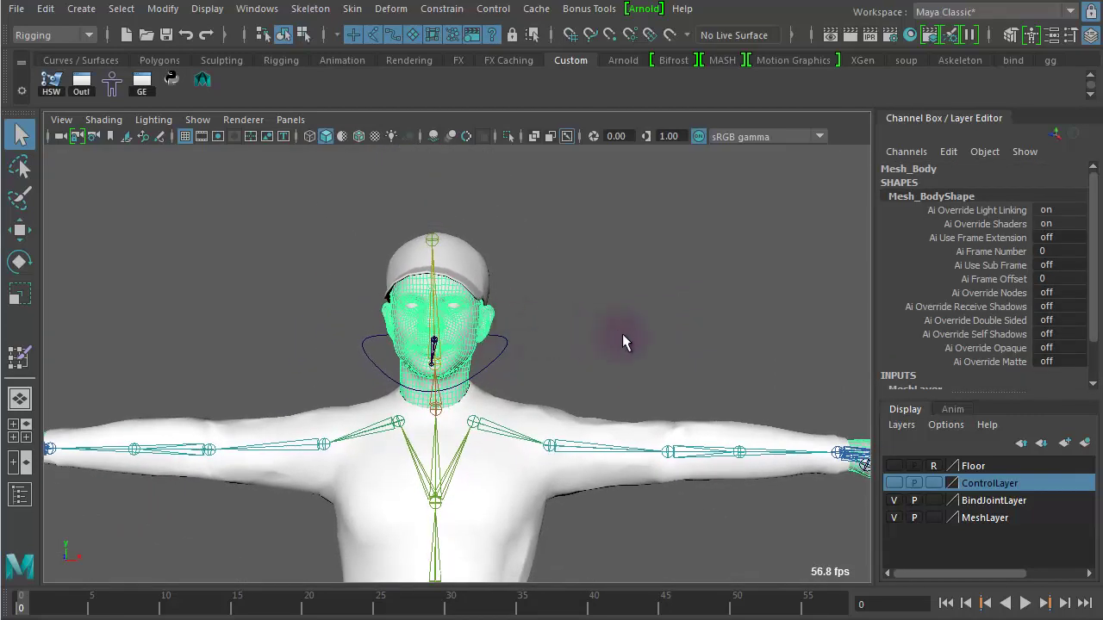
{"action": "scroll", "coordinate": [573, 293], "scroll_direction": "up", "scroll_amount": 3}
{"action": "left_click_drag", "start_coordinate": [572, 290], "coordinate": [687, 302], "text": "alt"}
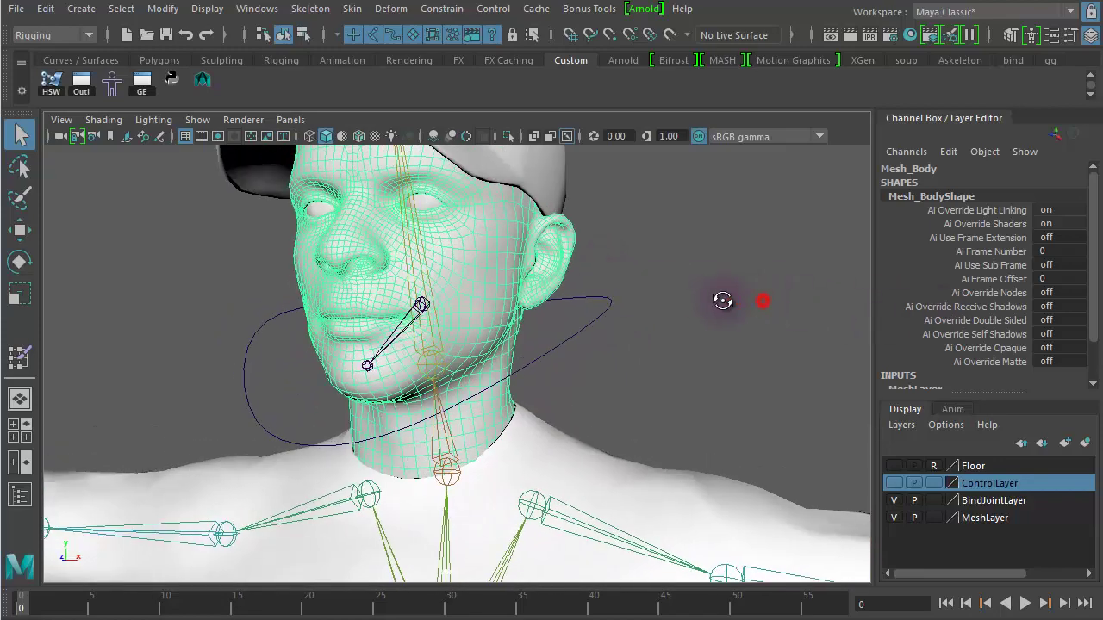
{"action": "right_click", "coordinate": [751, 269]}
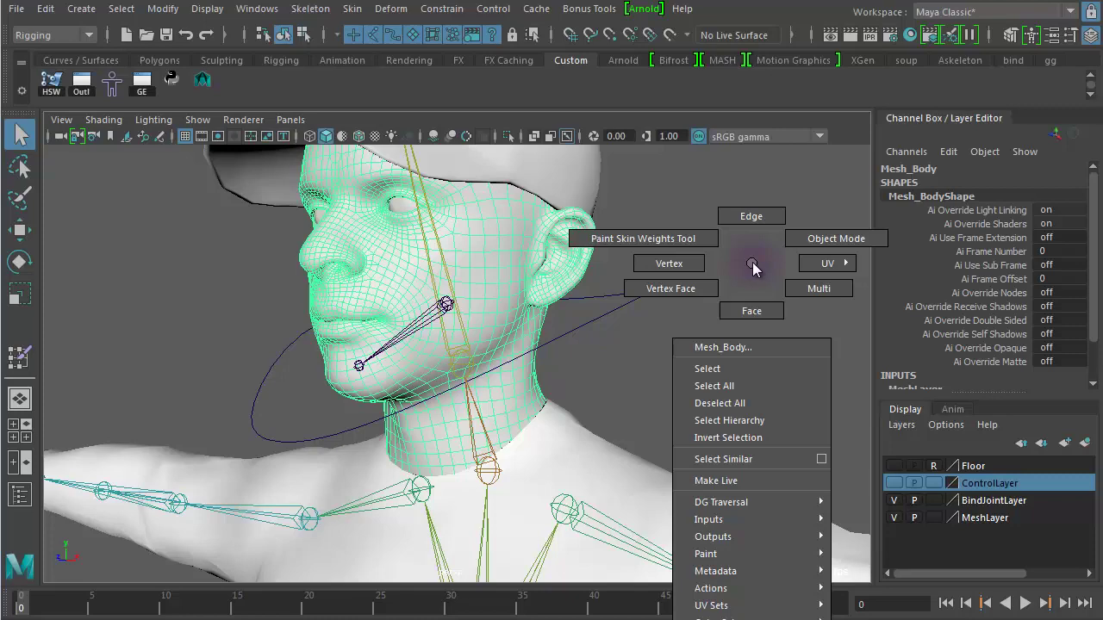
{"action": "left_click", "coordinate": [751, 311]}
{"action": "left_click", "coordinate": [368, 308]}
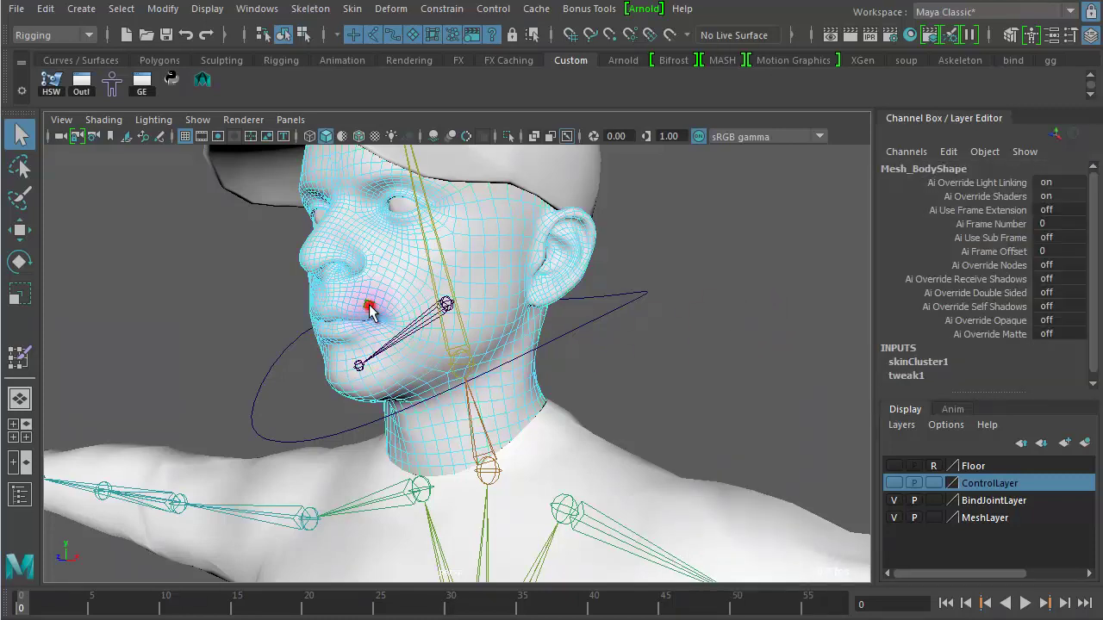
{"action": "left_click", "coordinate": [397, 298]}
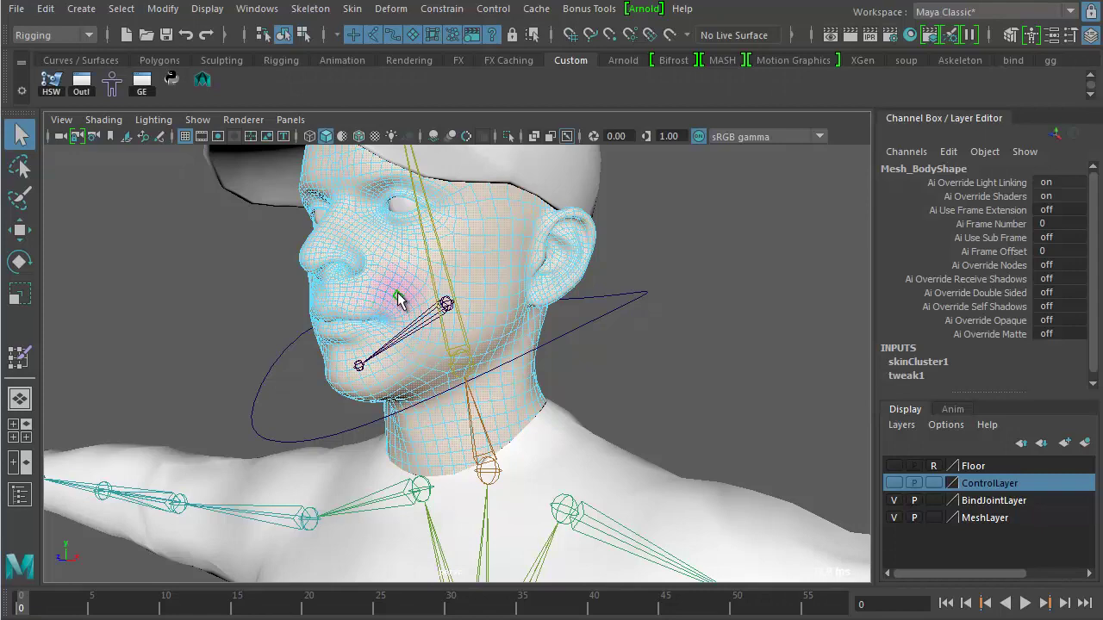
{"action": "key", "text": "Delete"}
{"action": "right_click_drag", "start_coordinate": [615, 340], "coordinate": [215, 316], "text": "alt"}
{"action": "left_click_drag", "start_coordinate": [214, 313], "coordinate": [315, 332], "text": "alt"}
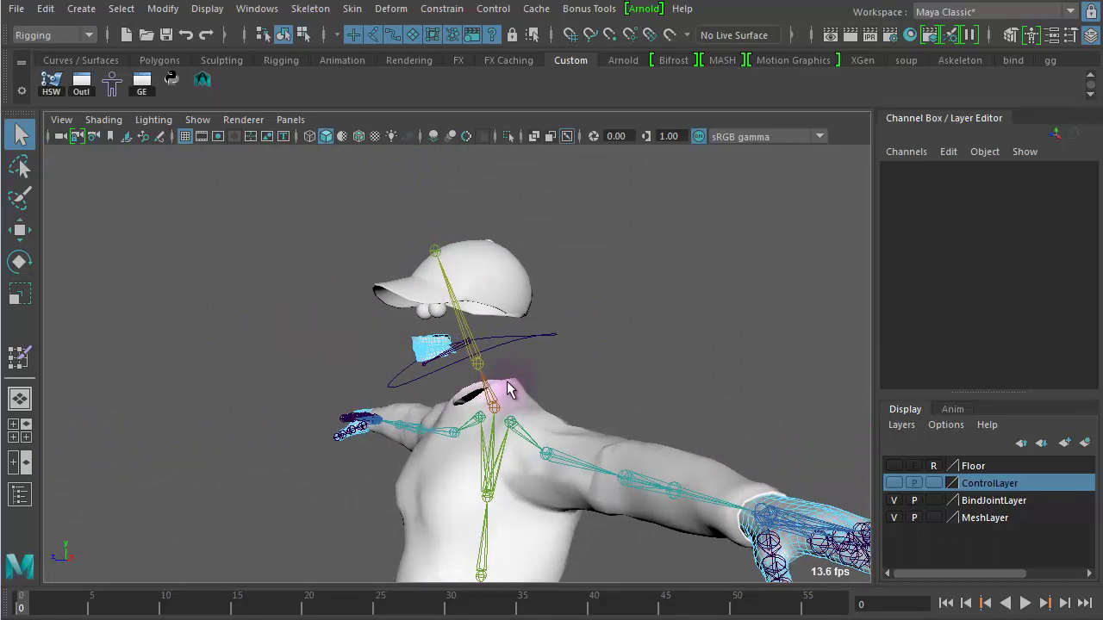
- Switch Mesh_Body back to object mode and select the remaining mesh
{"action": "right_click_drag", "start_coordinate": [510, 389], "coordinate": [607, 345]}
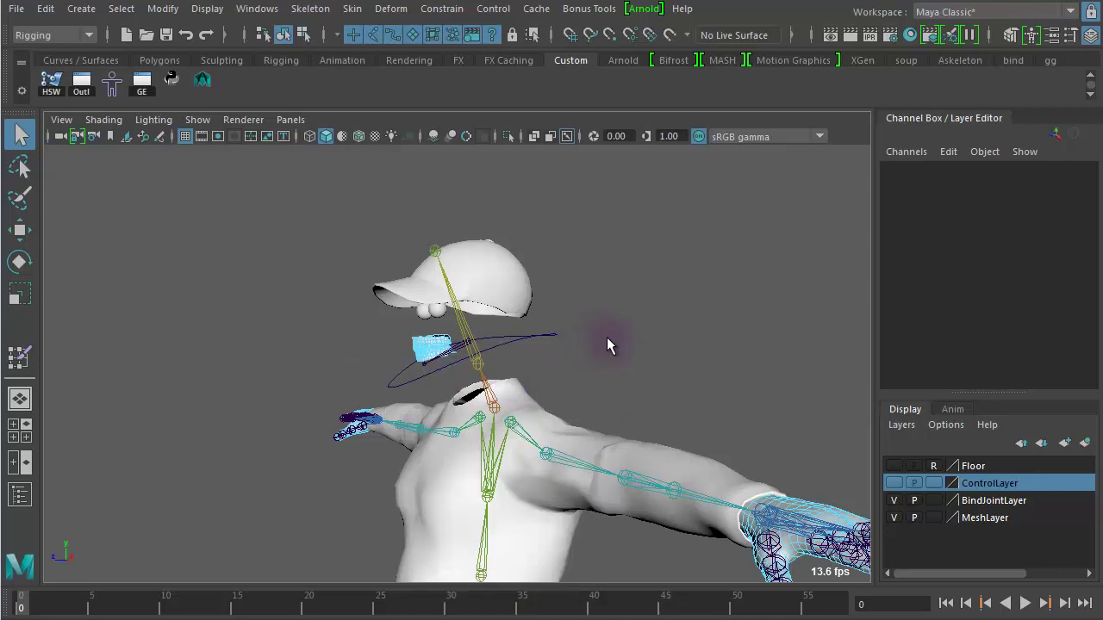
{"action": "left_click", "coordinate": [421, 342]}
{"action": "right_click_drag", "start_coordinate": [420, 343], "coordinate": [489, 312]}
{"action": "left_click", "coordinate": [349, 336]}
{"action": "left_click", "coordinate": [422, 349]}
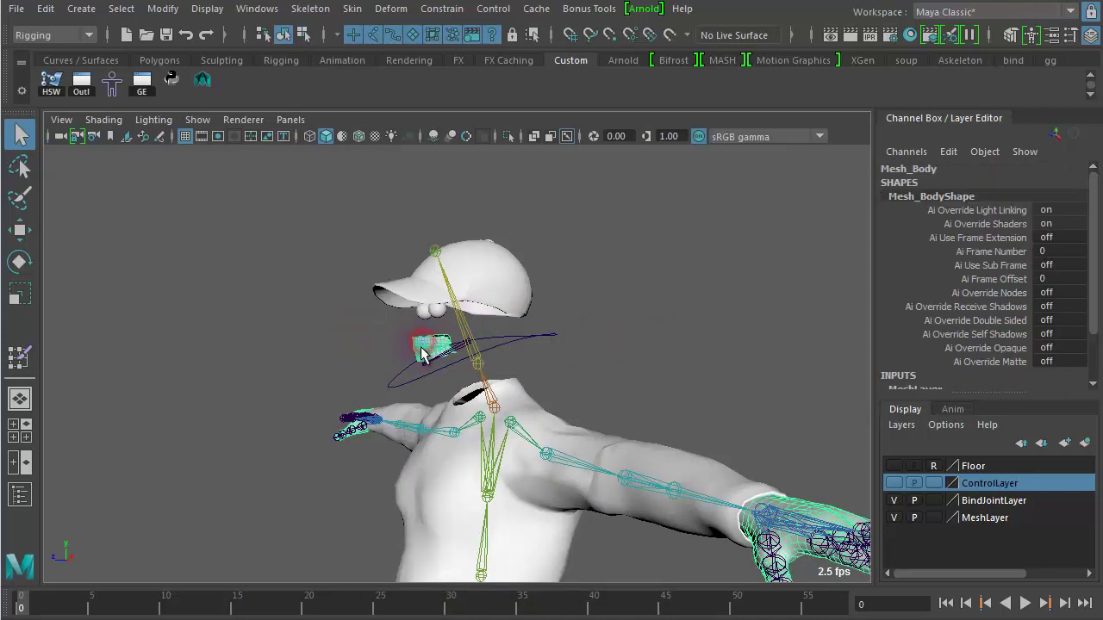
- Examine the deleteComponent1 node among the construction inputs of Mesh_Body
{"action": "left_click_drag", "start_coordinate": [439, 362], "coordinate": [562, 443], "text": "alt"}
{"action": "left_click_drag", "start_coordinate": [444, 377], "coordinate": [439, 351], "text": "alt"}
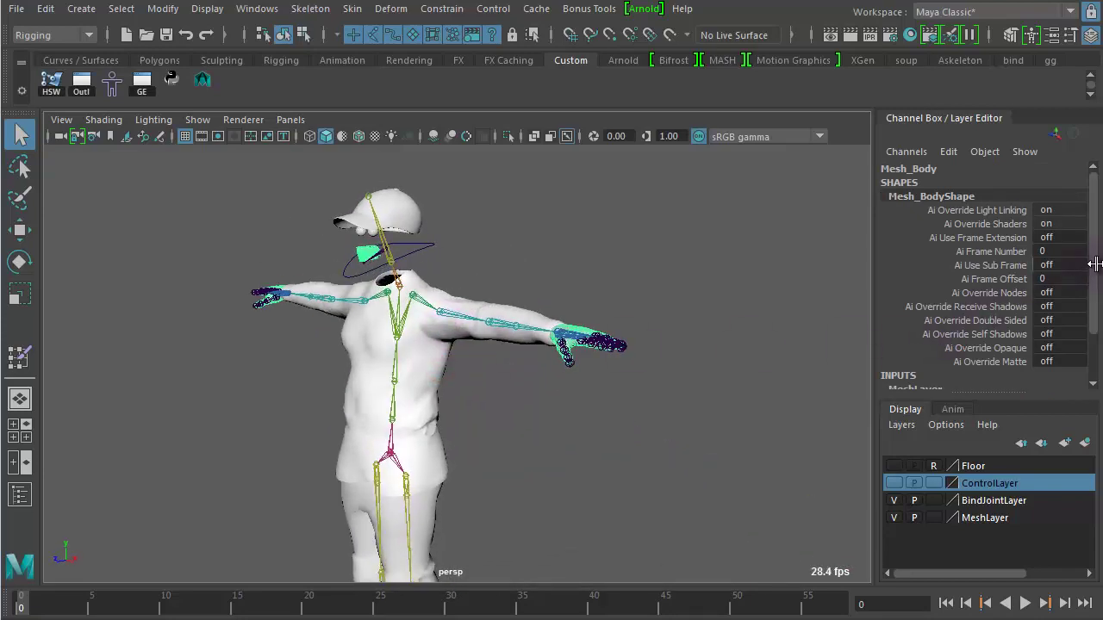
{"action": "left_click_drag", "start_coordinate": [1094, 264], "coordinate": [1087, 318]}
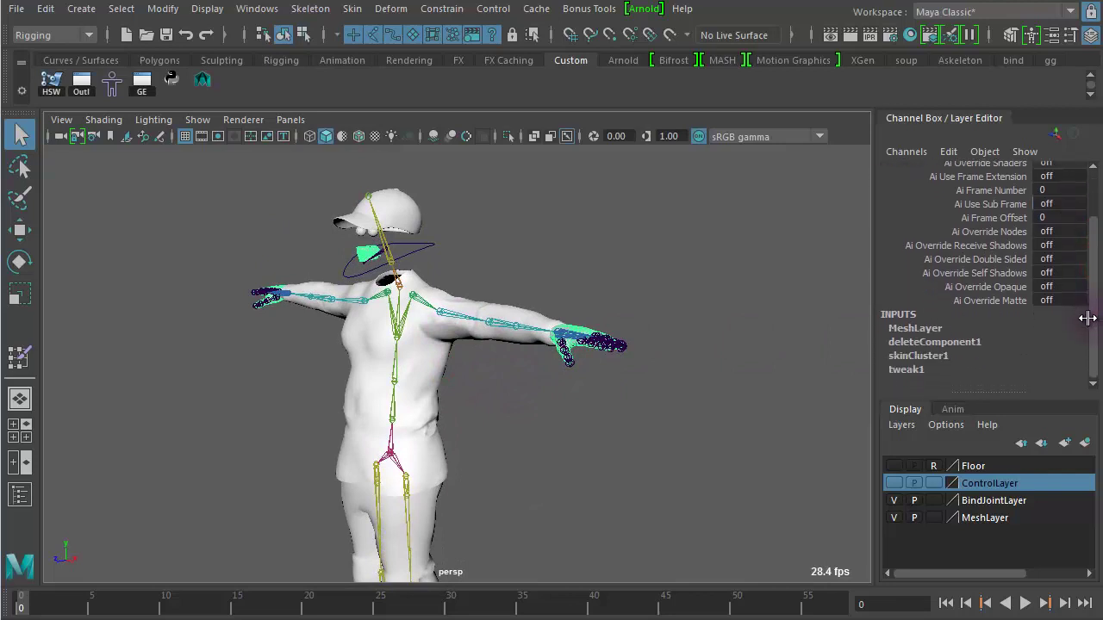
{"action": "left_click", "coordinate": [921, 343]}
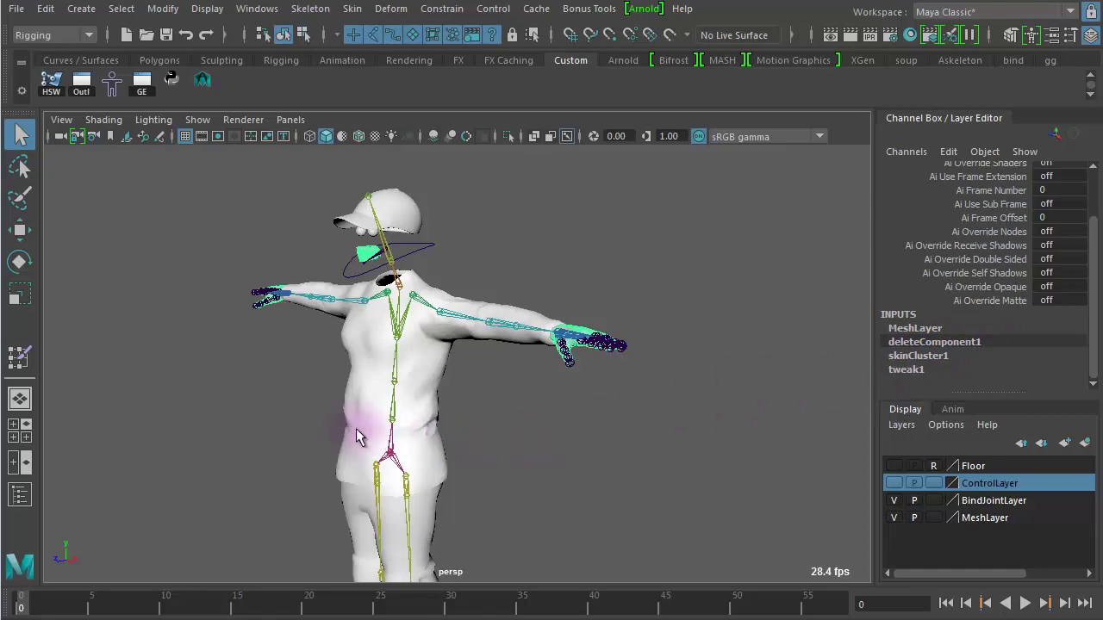
{"action": "right_click_drag", "start_coordinate": [352, 420], "coordinate": [641, 412], "text": "alt"}
{"action": "middle_click_drag", "start_coordinate": [542, 394], "coordinate": [573, 466], "text": "alt"}
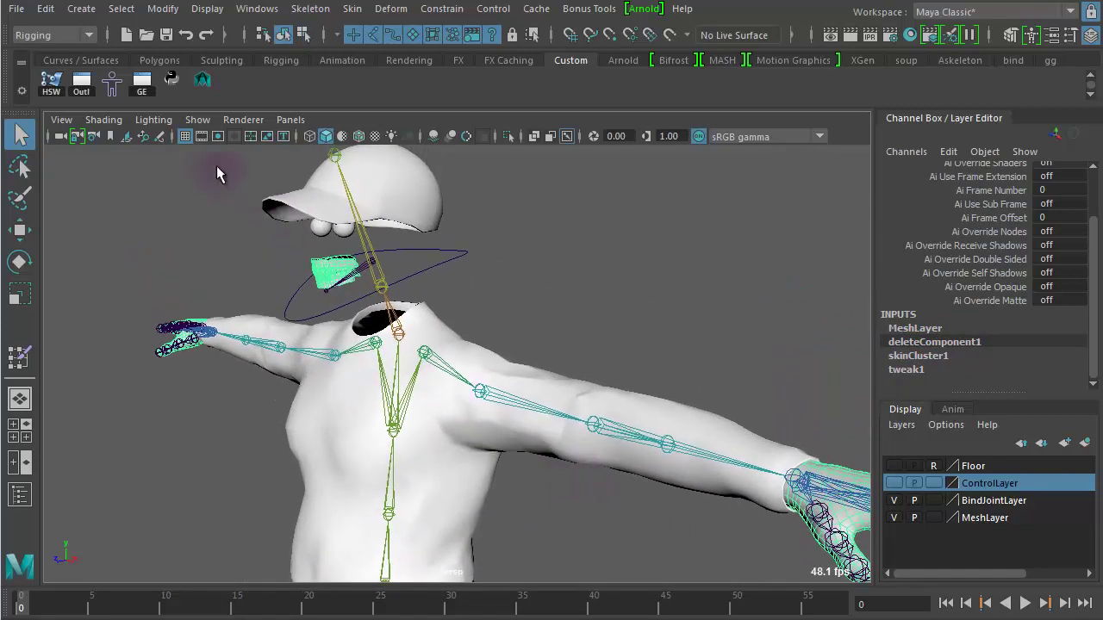
- Delete the non-deformer history to bake the face deletion into Mesh_Body, and clear the selection
{"action": "left_click", "coordinate": [52, 12]}
{"action": "mouse_move", "coordinate": [129, 226]}
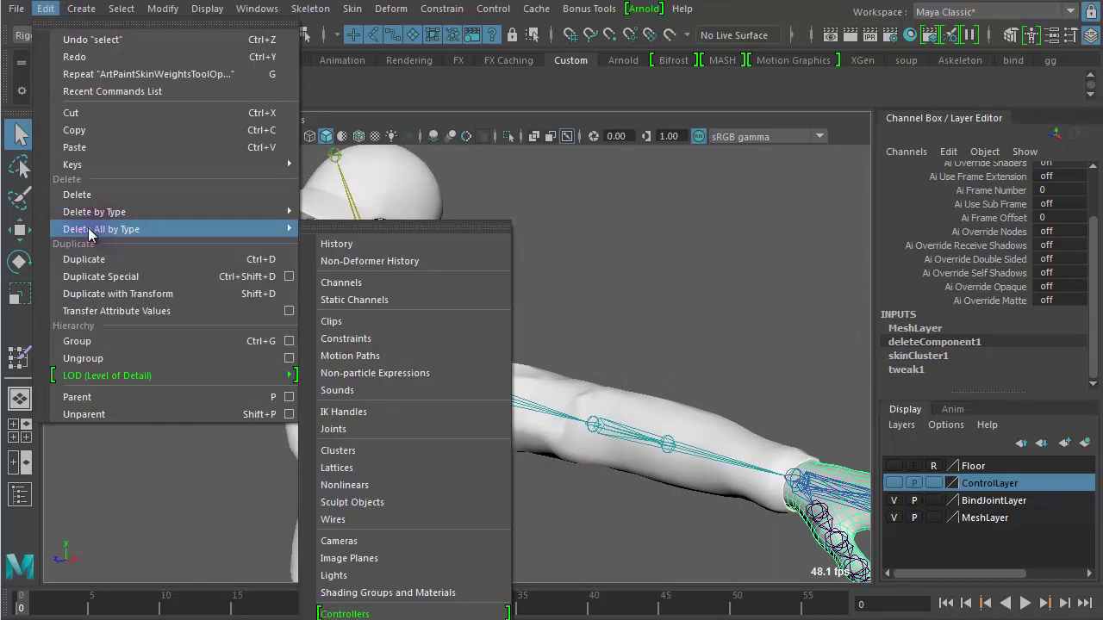
{"action": "mouse_move", "coordinate": [162, 220]}
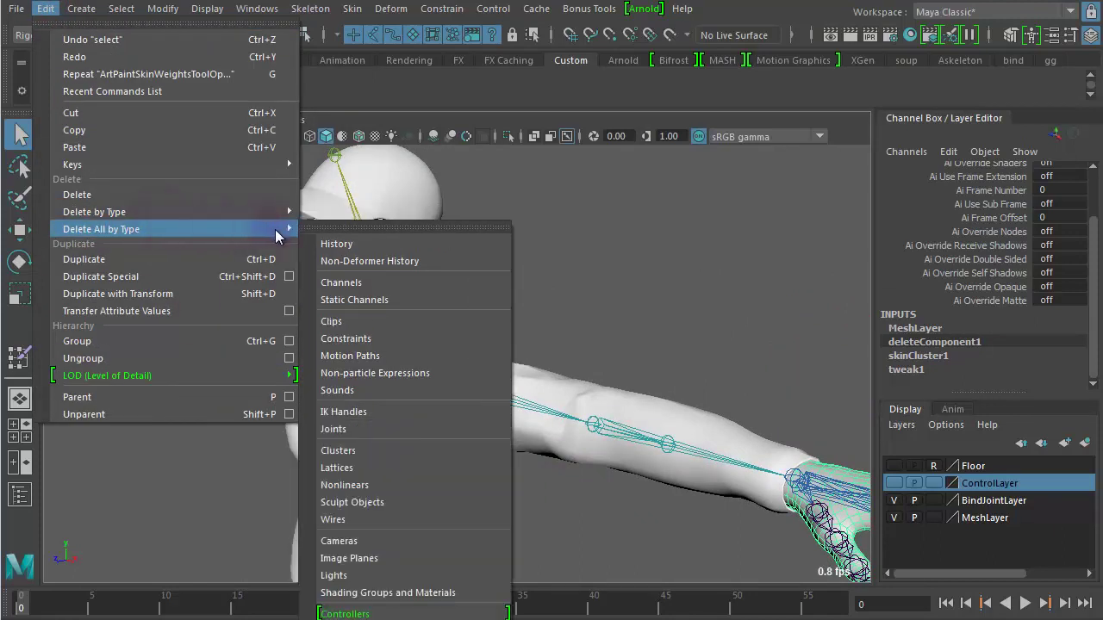
{"action": "left_click", "coordinate": [399, 261]}
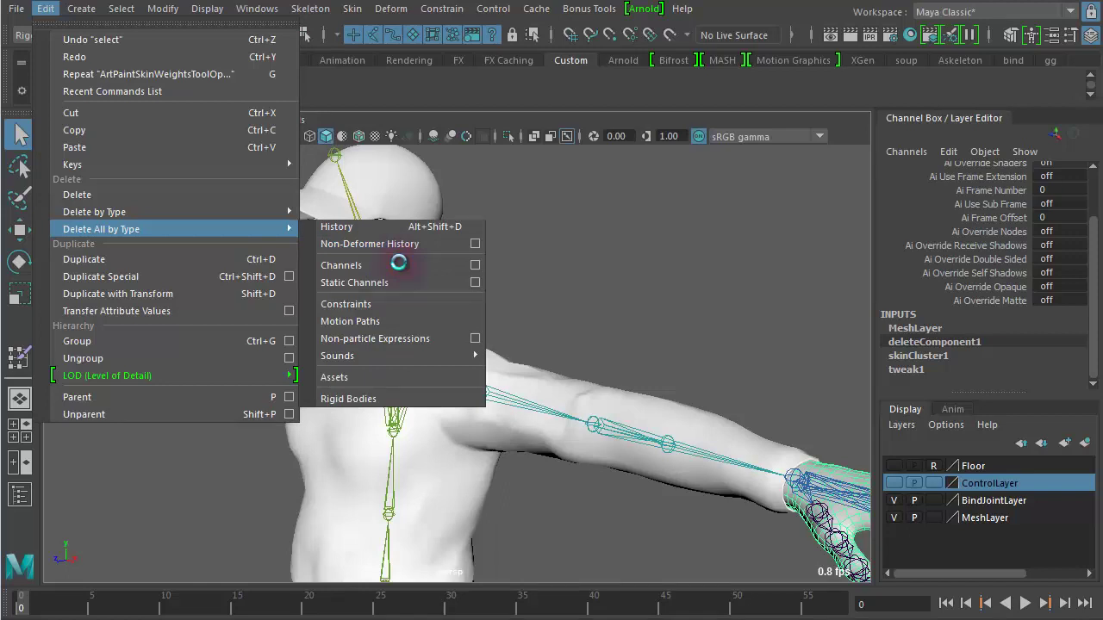
{"action": "left_click", "coordinate": [591, 246]}
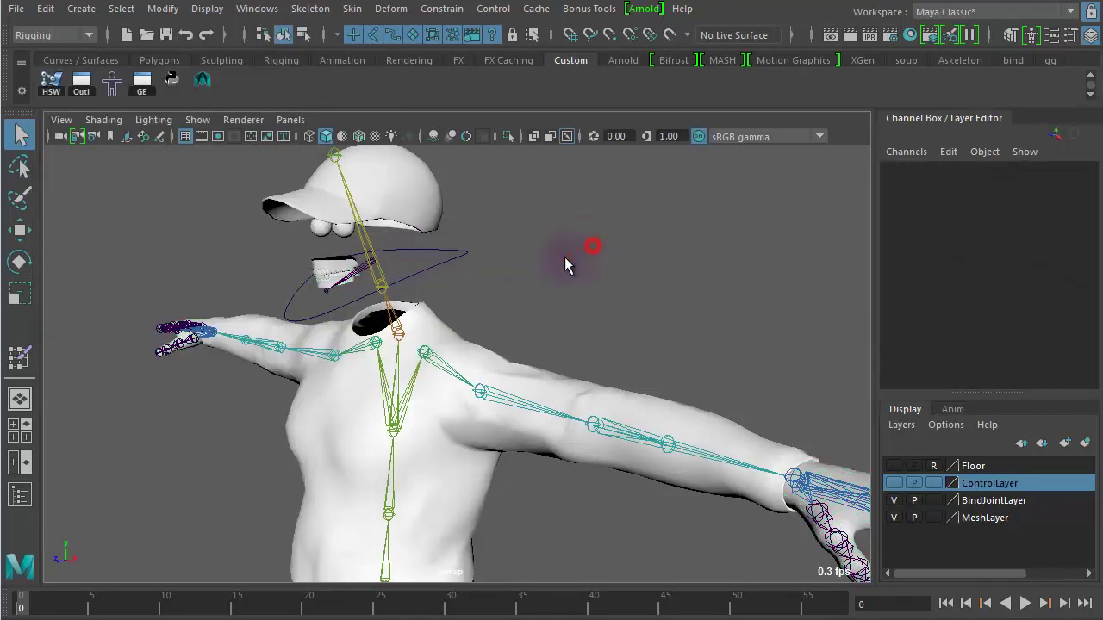
- Select Mesh_Body and enlarge its channel list to examine the remaining inputs, expanding skinCluster1
{"action": "left_click", "coordinate": [343, 272]}
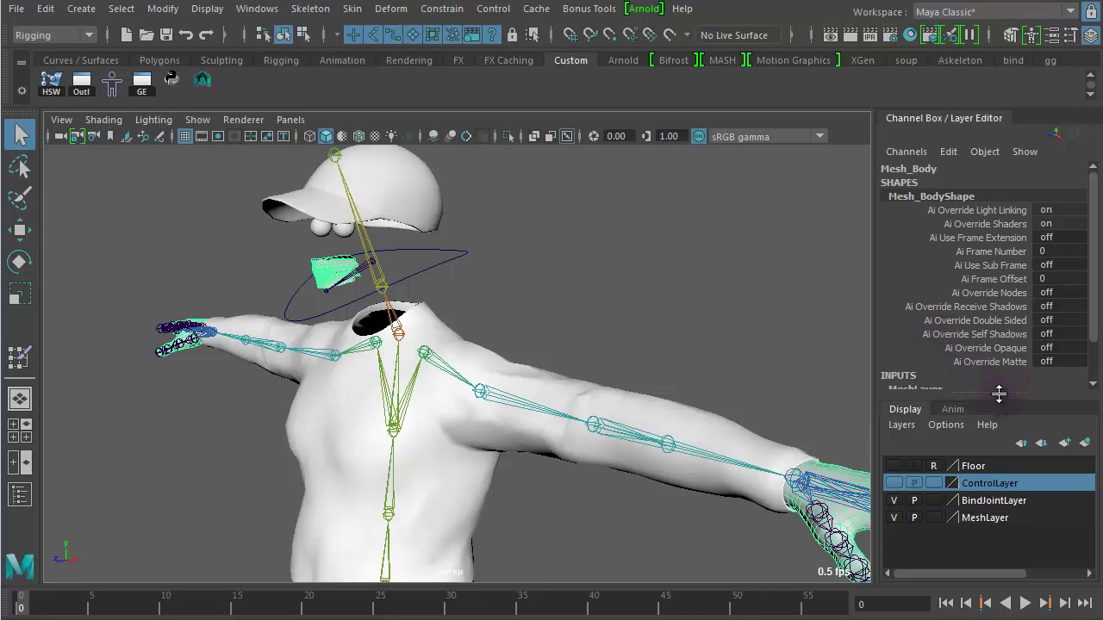
{"action": "left_click_drag", "start_coordinate": [999, 399], "coordinate": [1006, 441]}
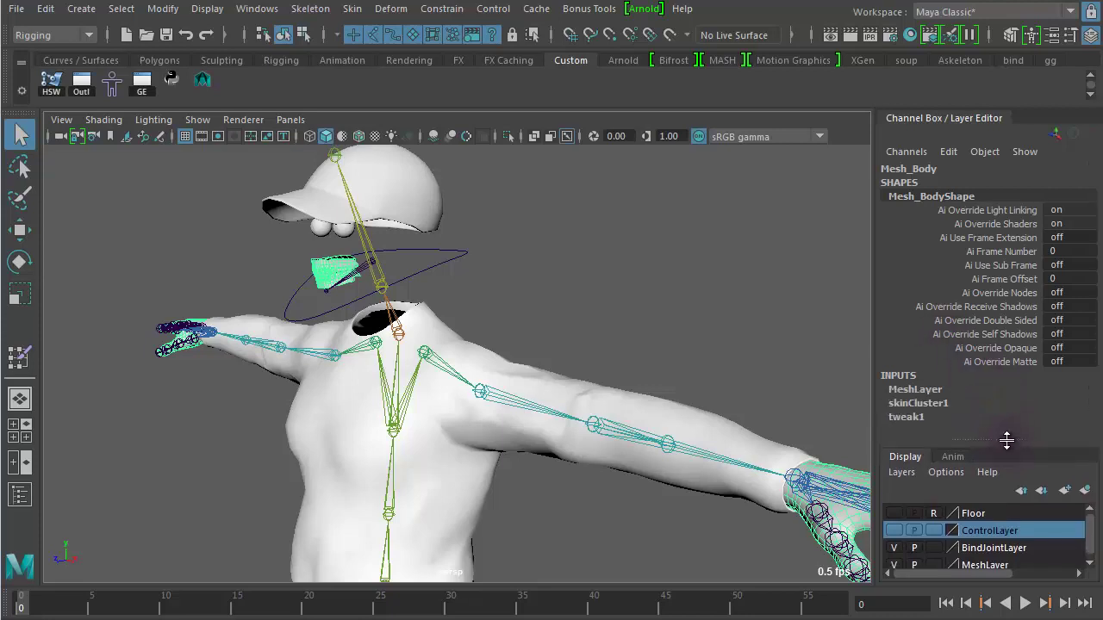
{"action": "left_click", "coordinate": [935, 392]}
{"action": "left_click", "coordinate": [965, 402]}
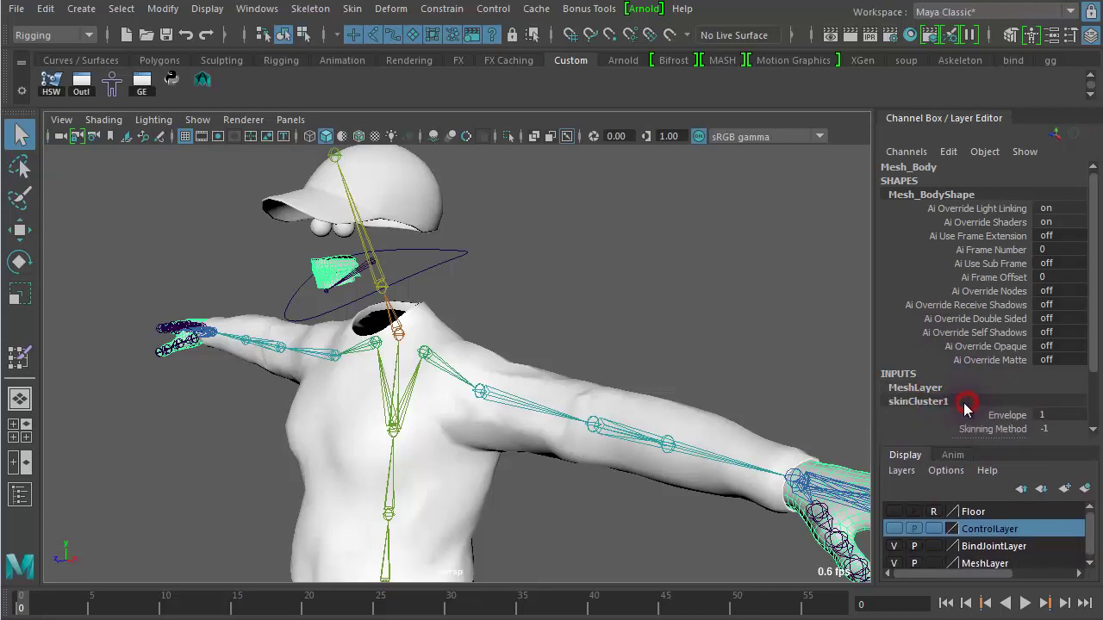
- Turn the visibility of the hidden visage mesh back on through the Outliner, and close the Outliner
{"action": "mouse_move", "coordinate": [1092, 291]}
{"action": "left_mouse_down"}
{"action": "mouse_move", "coordinate": [1090, 352]}
{"action": "mouse_move", "coordinate": [1092, 277]}
{"action": "left_mouse_up"}
{"action": "left_click", "coordinate": [655, 298]}
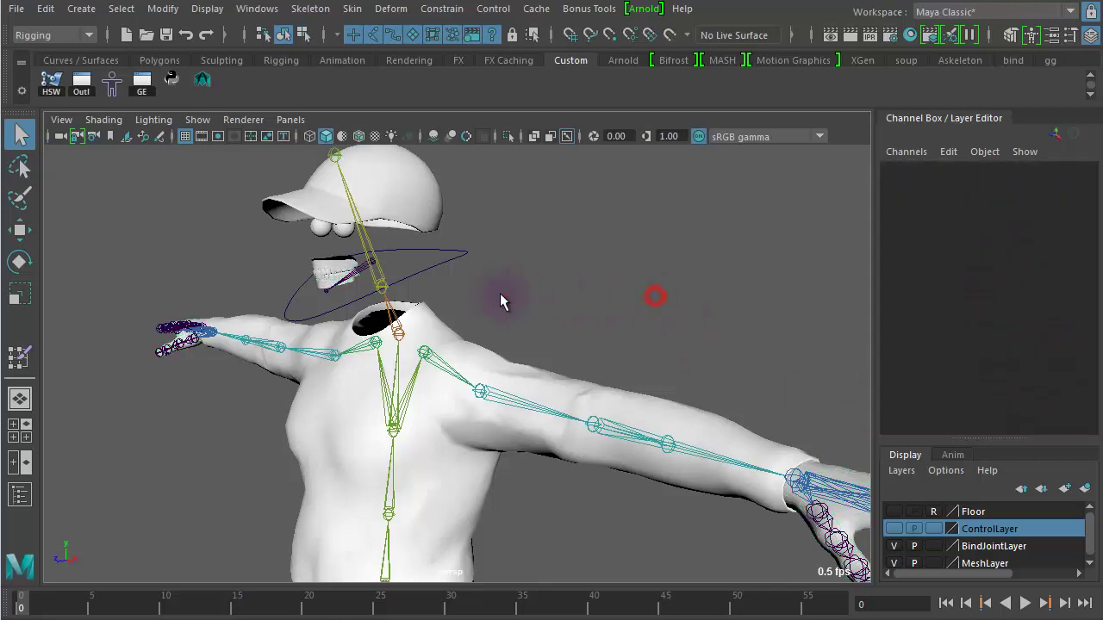
{"action": "left_click", "coordinate": [20, 495]}
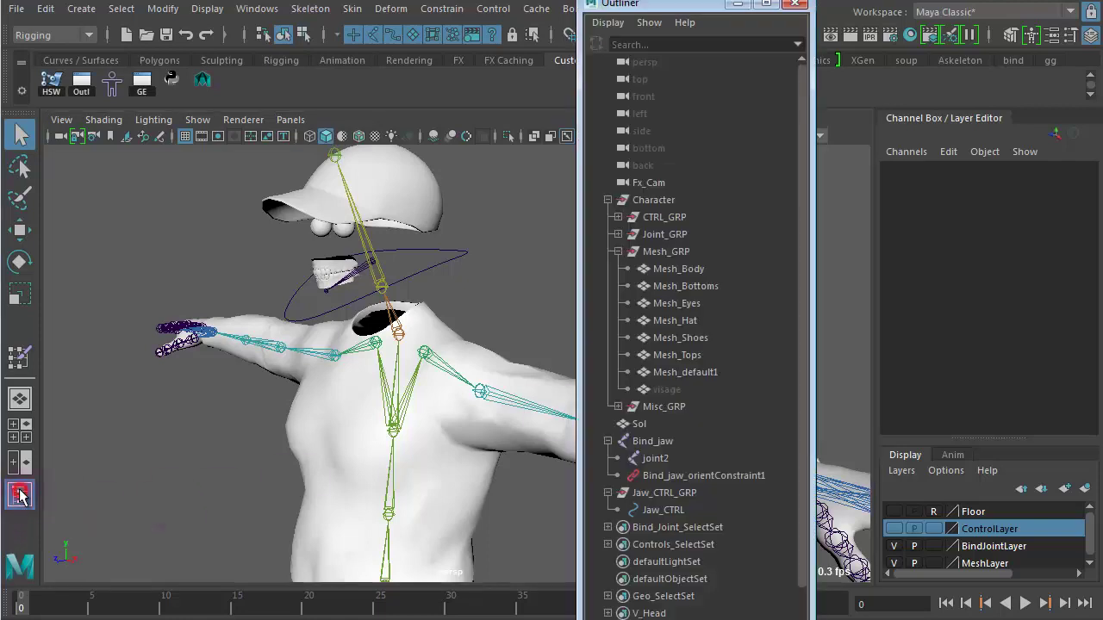
{"action": "left_click", "coordinate": [668, 390]}
{"action": "double_click", "coordinate": [1053, 307]}
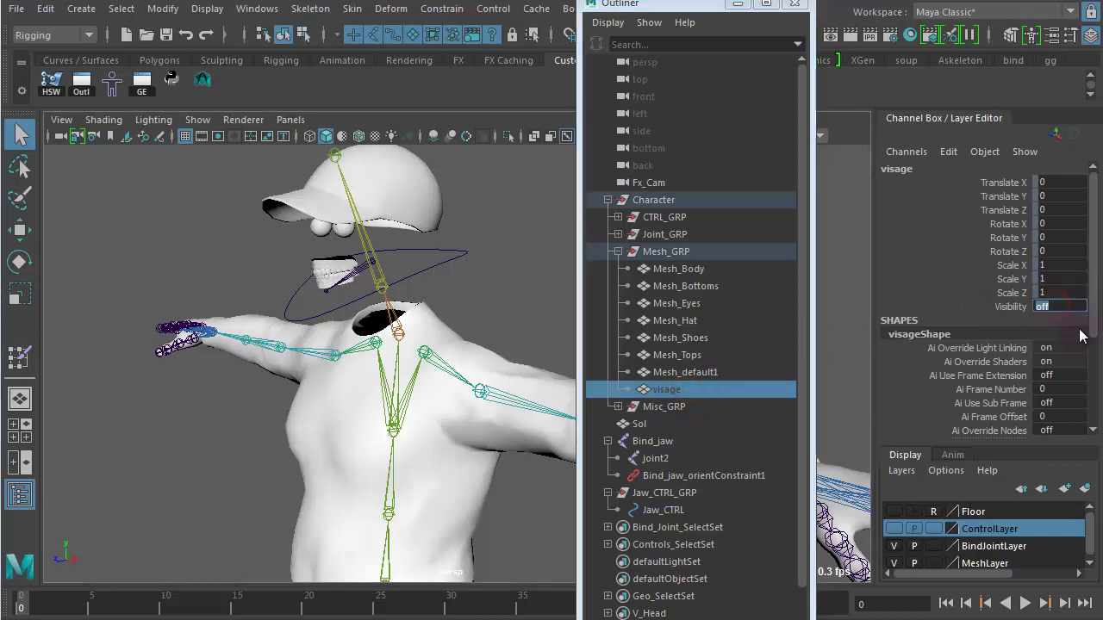
{"action": "key", "text": "Return"}
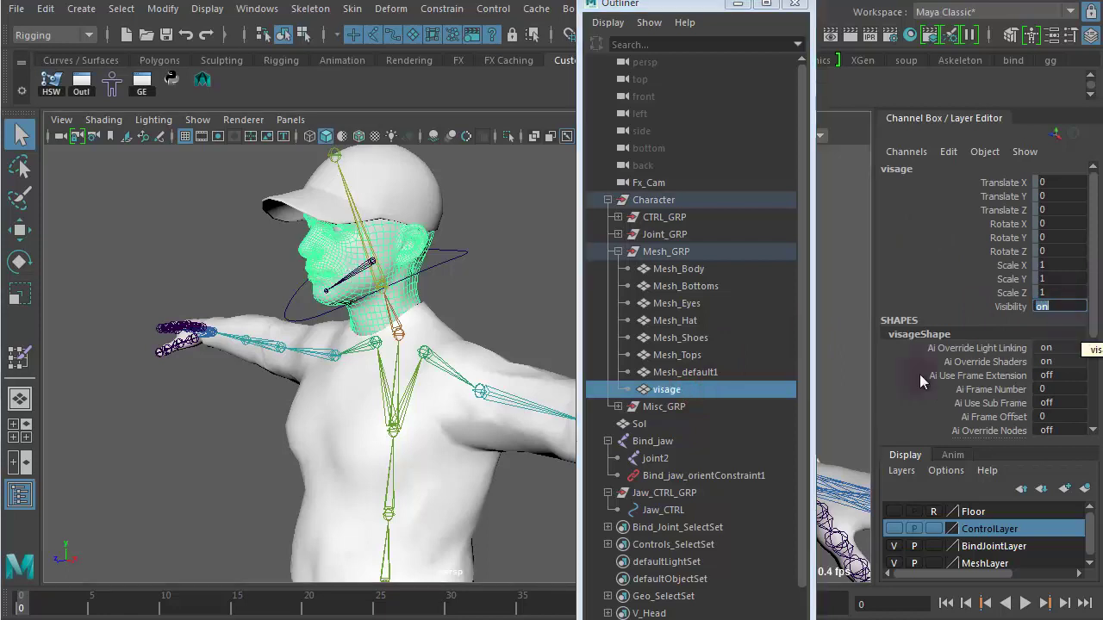
{"action": "left_click", "coordinate": [794, 4]}
- Clear the selection, play the jaw animation to check the face, and return to frame 0
{"action": "left_click", "coordinate": [530, 261]}
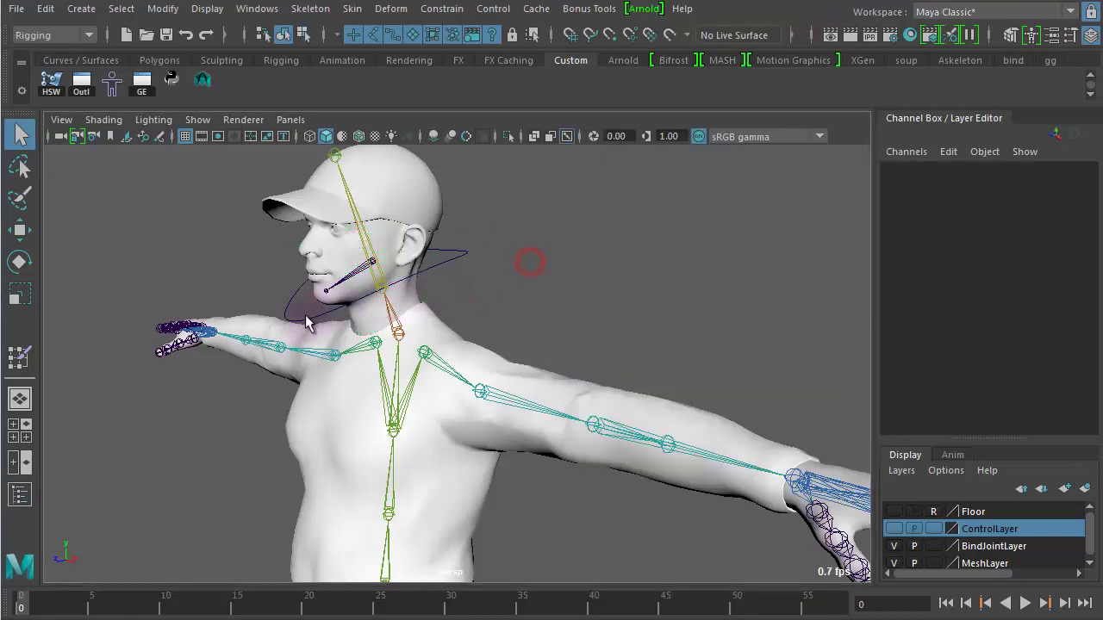
{"action": "key", "text": "alt+v"}
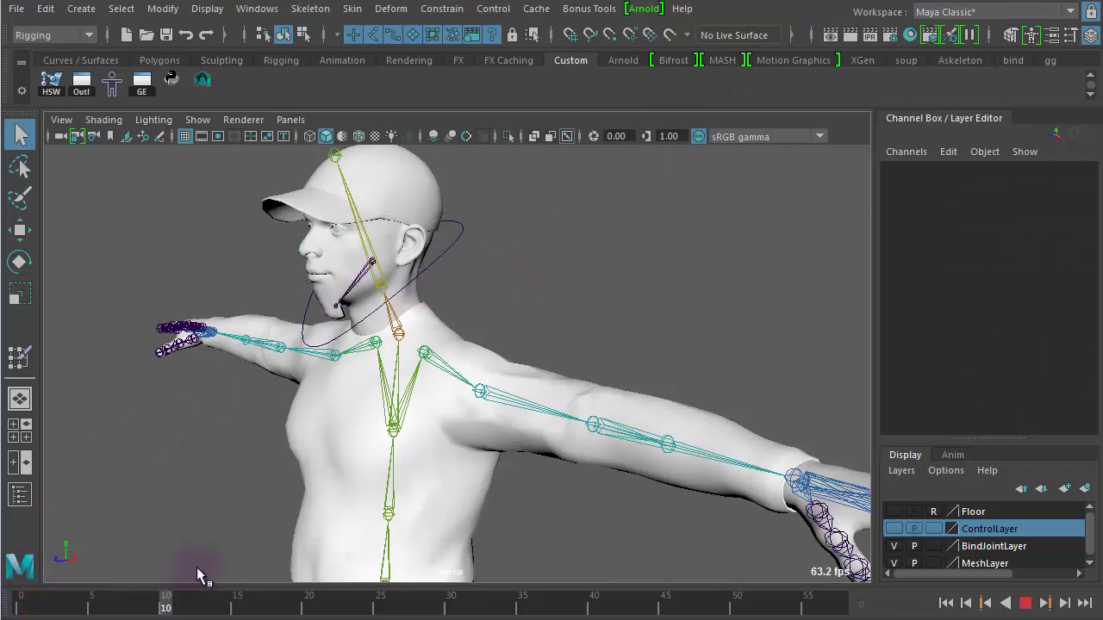
{"action": "left_click", "coordinate": [21, 602]}
- Select the vertices of the lower lip, mouth corners and chin on the visage mesh in vertex mode
{"action": "right_click_drag", "start_coordinate": [394, 371], "coordinate": [505, 327], "text": "alt"}
{"action": "middle_click_drag", "start_coordinate": [353, 246], "coordinate": [514, 357], "text": "alt"}
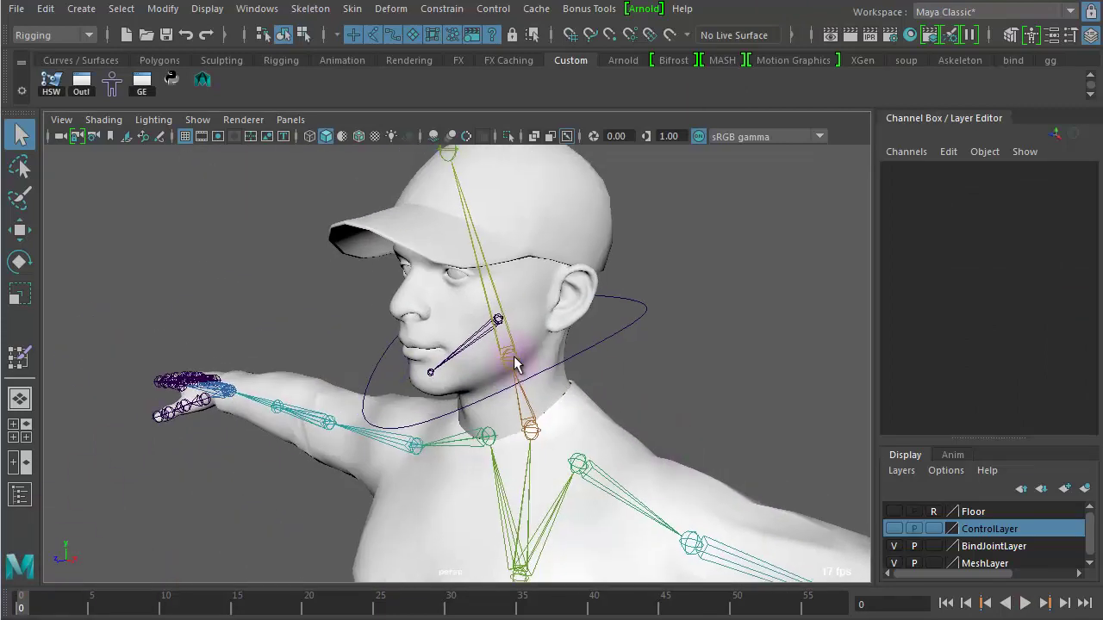
{"action": "left_click_drag", "start_coordinate": [514, 365], "coordinate": [505, 333], "text": "alt"}
{"action": "right_click_drag", "start_coordinate": [505, 333], "coordinate": [784, 362], "text": "alt"}
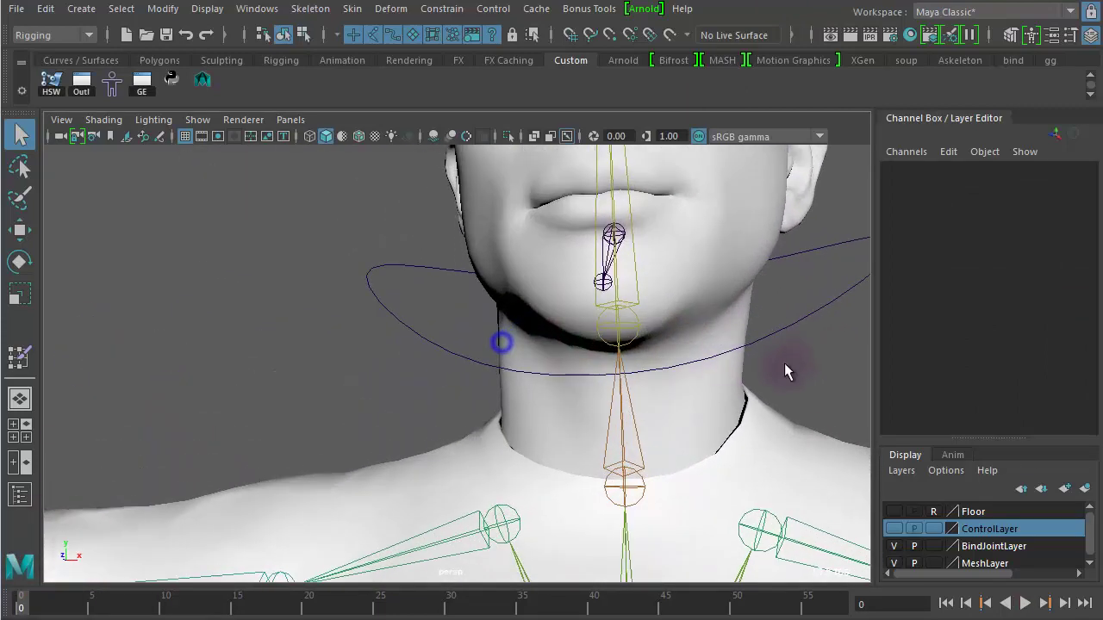
{"action": "left_click", "coordinate": [680, 247]}
{"action": "left_click_drag", "start_coordinate": [681, 247], "coordinate": [524, 345], "text": "alt"}
{"action": "right_click_drag", "start_coordinate": [524, 344], "coordinate": [564, 381], "text": "alt"}
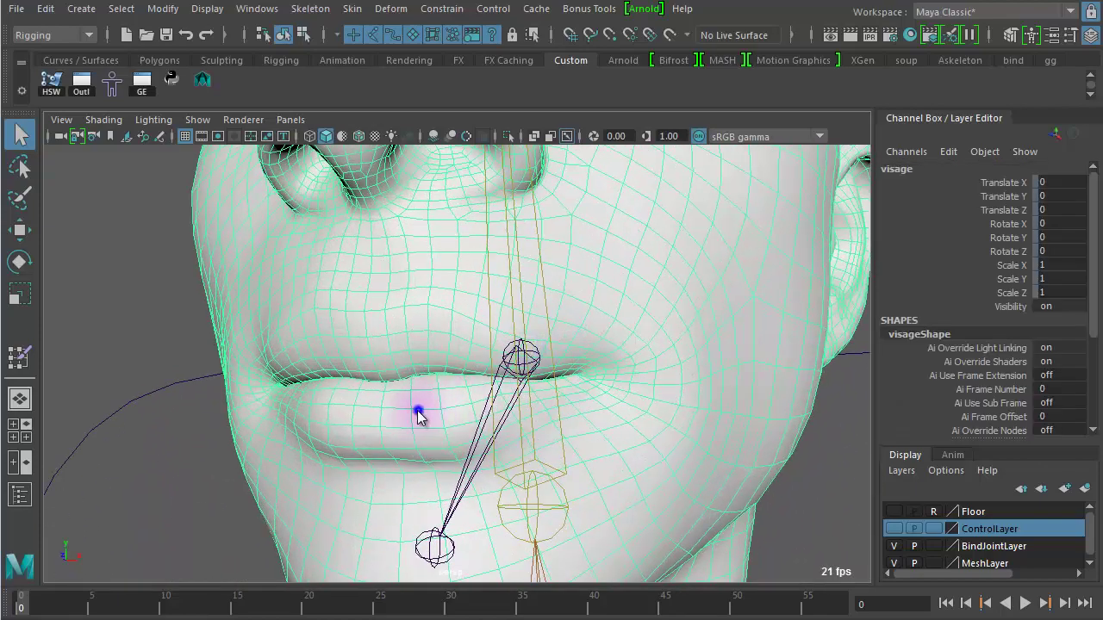
{"action": "right_click_drag", "start_coordinate": [418, 416], "coordinate": [361, 392]}
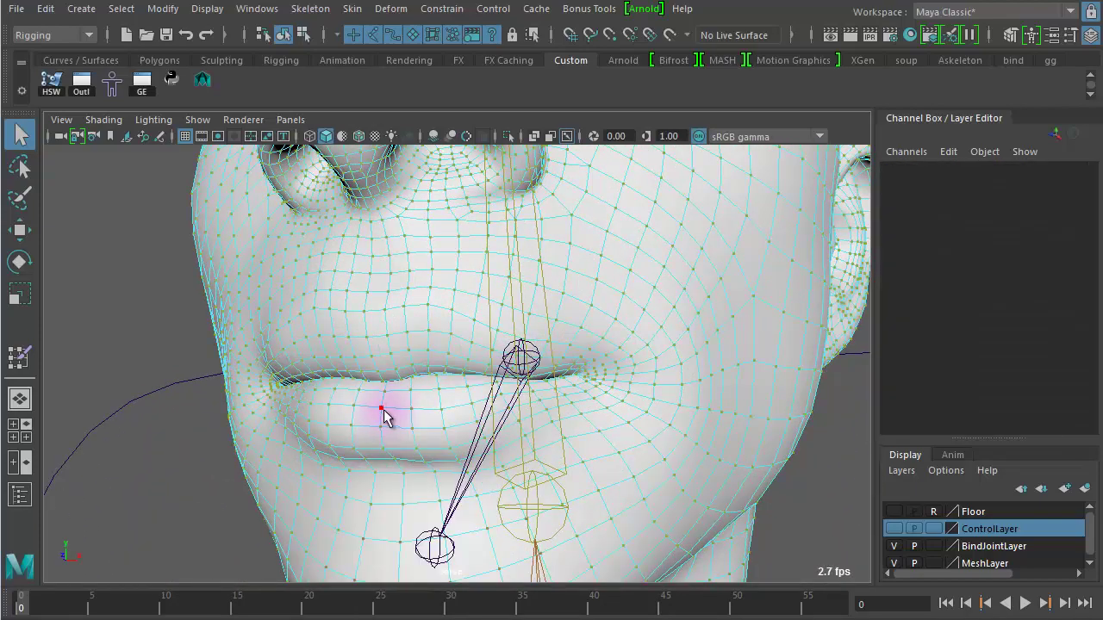
{"action": "left_click", "coordinate": [381, 410]}
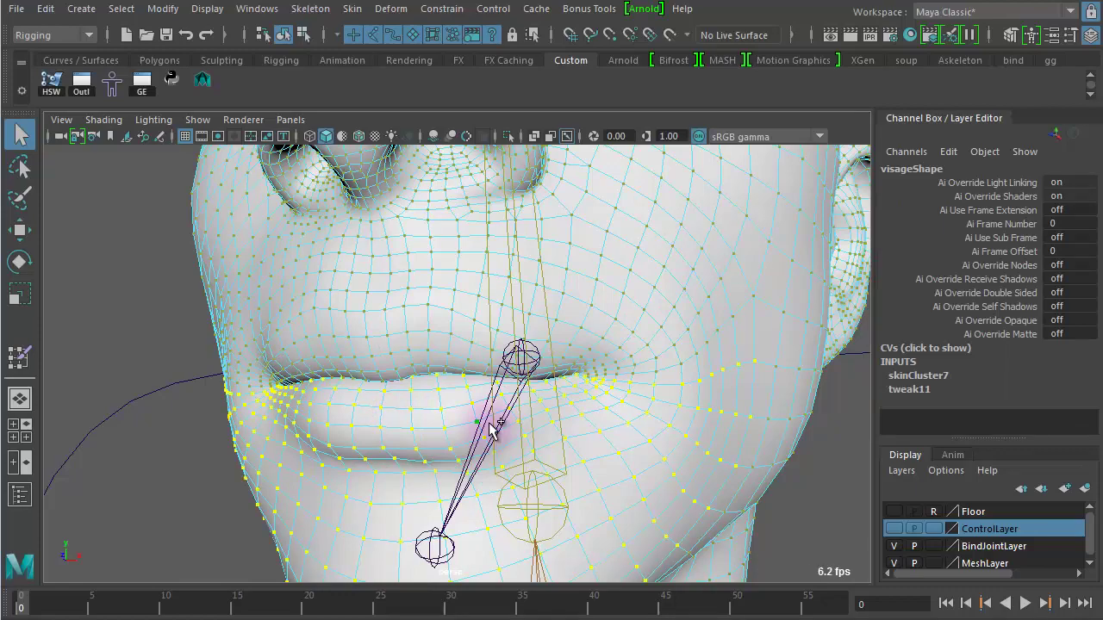
- Flood the selected lower-face vertices with Bind_jaw influence using the Paint Skin Weights Tool's Add operation, and close the tool settings
{"action": "right_click_drag", "start_coordinate": [506, 408], "coordinate": [329, 384], "text": "alt"}
{"action": "left_click_drag", "start_coordinate": [327, 380], "coordinate": [261, 383], "text": "alt"}
{"action": "double_click", "coordinate": [19, 356]}
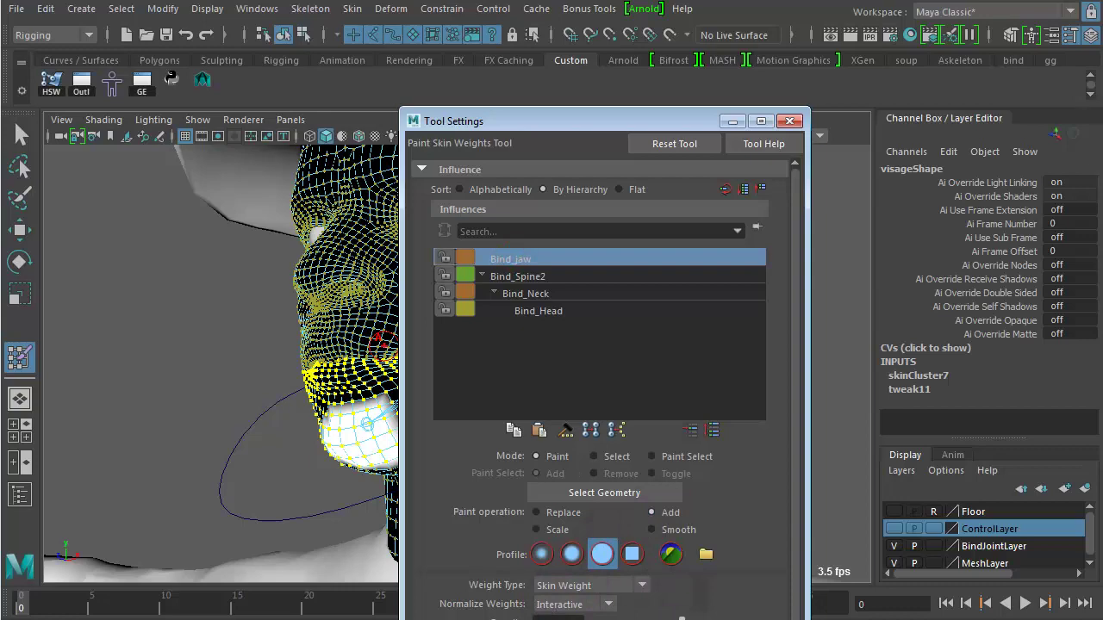
{"action": "left_click", "coordinate": [789, 121]}
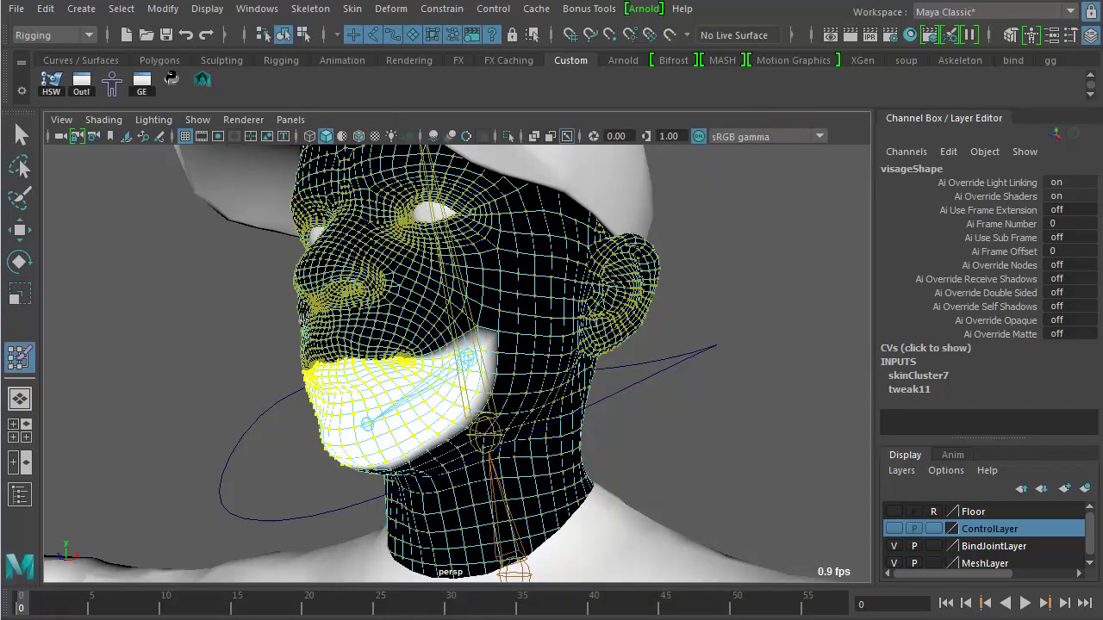
- Play the jaw animation, stop it at frame 8 with the mouth open, and return to the Select tool
{"action": "key", "text": "alt+v"}
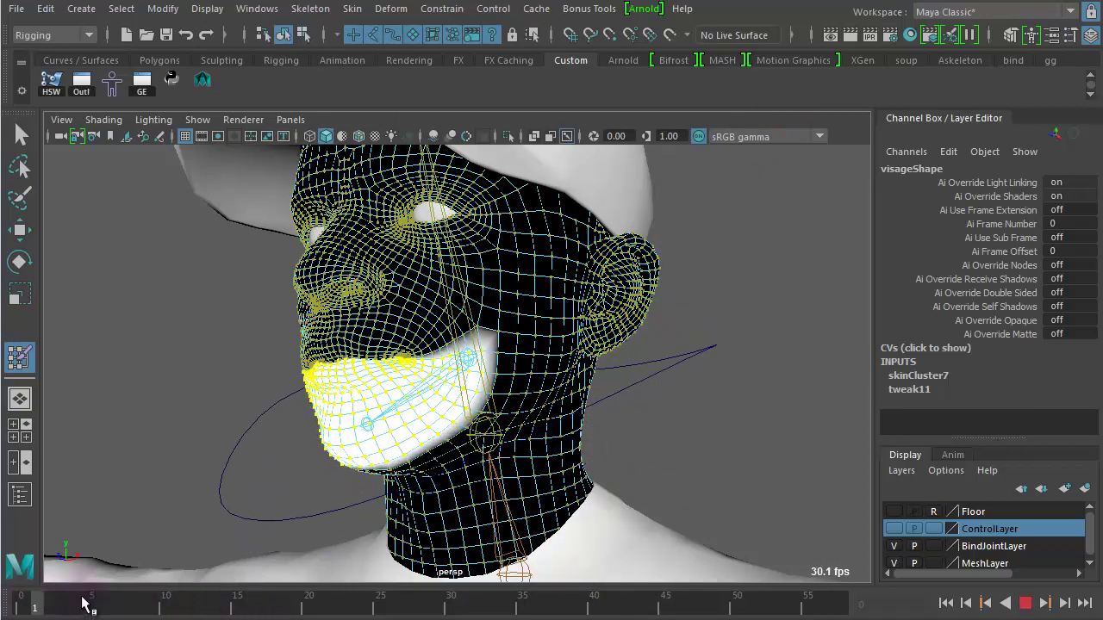
{"action": "key", "text": "alt+v"}
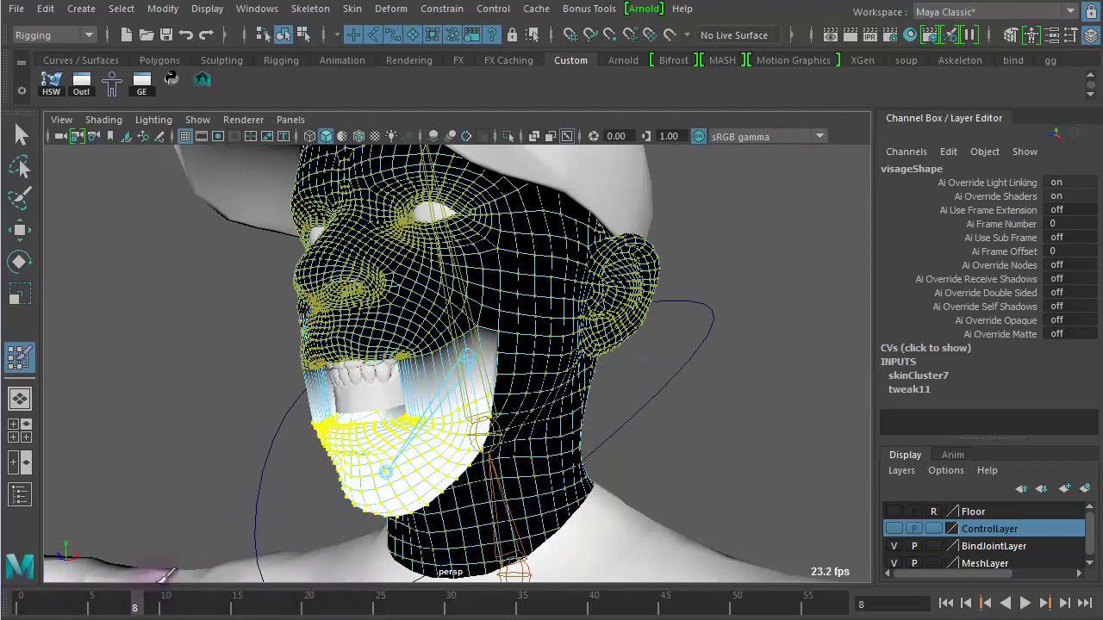
{"action": "key", "text": "q"}
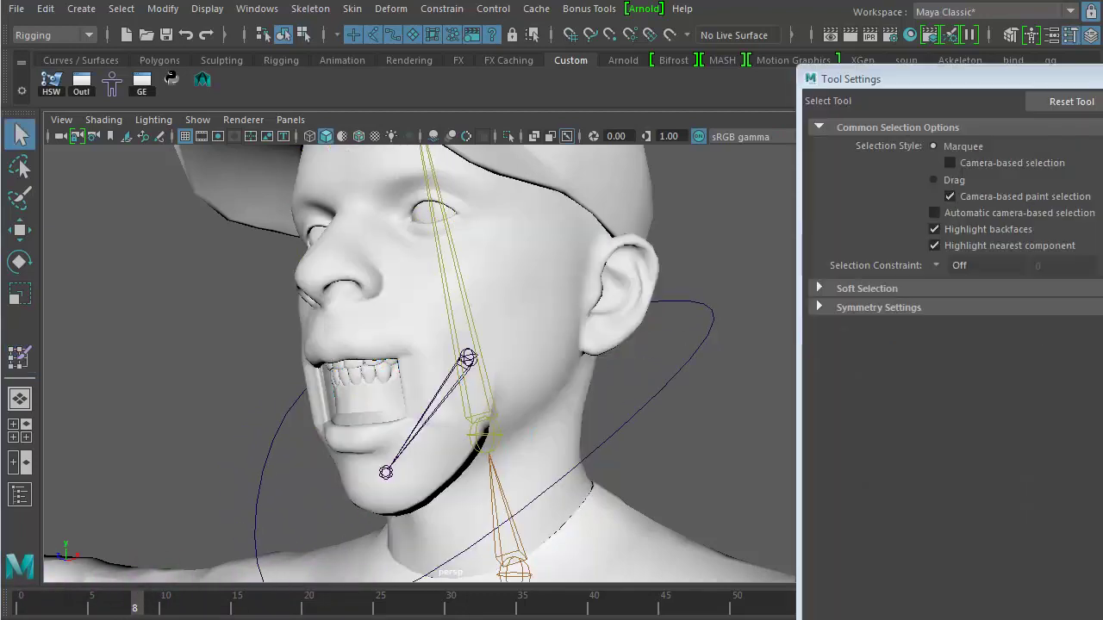
- Examine the deformation of the lips, cheeks and jawline in the open-mouth pose from several angles
{"action": "right_click_drag", "start_coordinate": [641, 443], "coordinate": [330, 394], "text": "alt"}
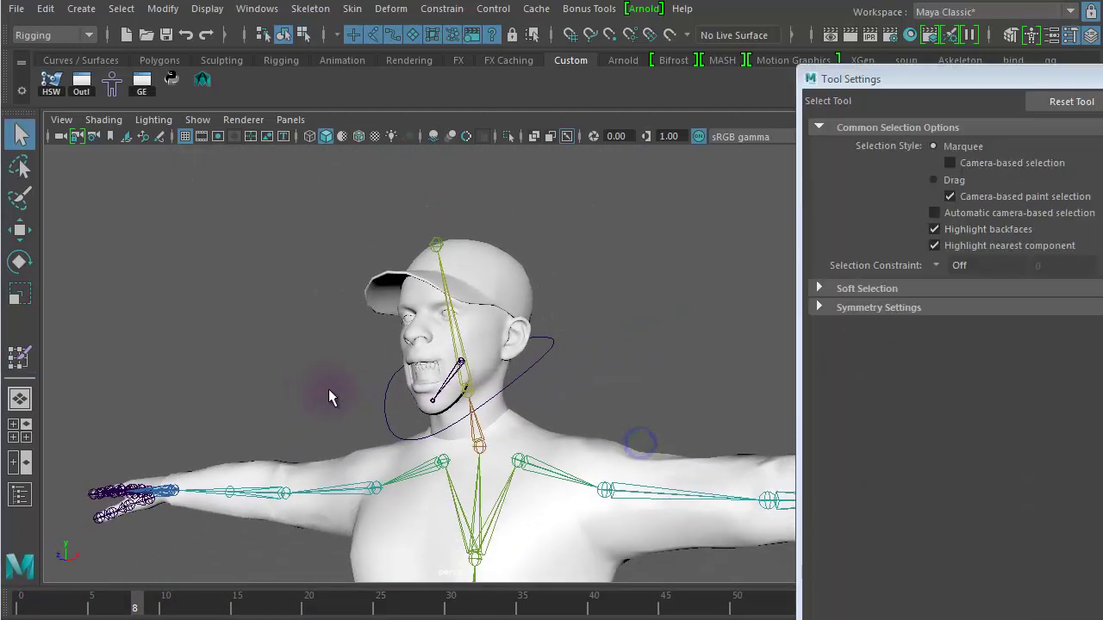
{"action": "left_click_drag", "start_coordinate": [413, 407], "coordinate": [517, 413], "text": "alt"}
{"action": "right_click_drag", "start_coordinate": [419, 429], "coordinate": [685, 443], "text": "alt"}
{"action": "left_click_drag", "start_coordinate": [631, 455], "coordinate": [421, 460], "text": "alt"}
{"action": "right_click_drag", "start_coordinate": [411, 453], "coordinate": [617, 450], "text": "alt"}
{"action": "left_click_drag", "start_coordinate": [558, 443], "coordinate": [582, 425], "text": "alt"}
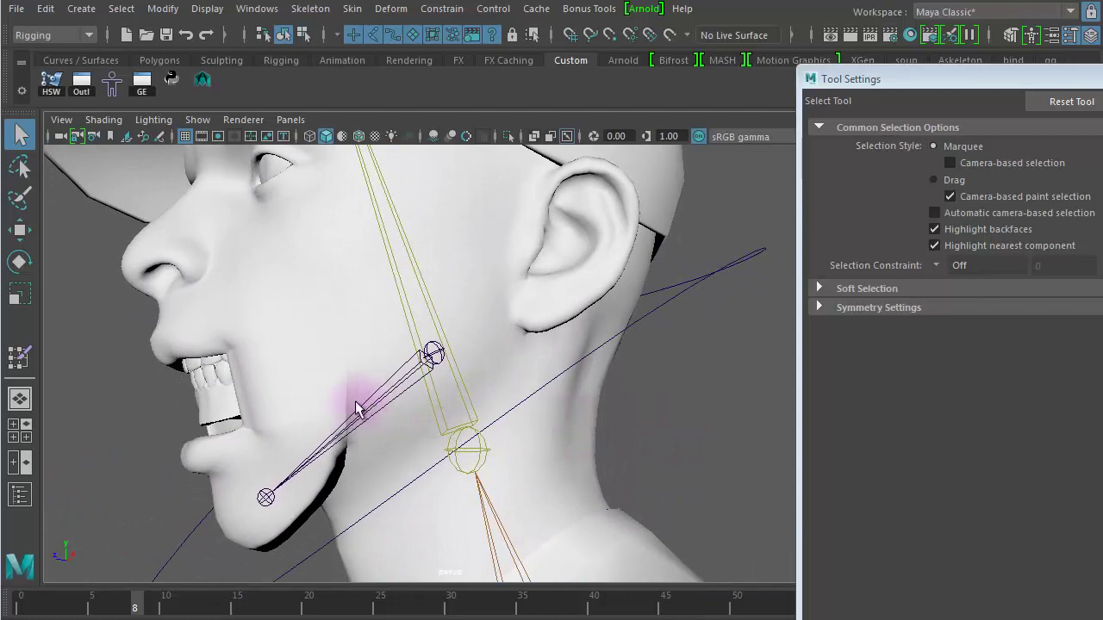
{"action": "right_click_drag", "start_coordinate": [357, 409], "coordinate": [239, 376], "text": "alt"}
{"action": "left_click_drag", "start_coordinate": [294, 379], "coordinate": [331, 376], "text": "alt"}
{"action": "right_click_drag", "start_coordinate": [284, 392], "coordinate": [517, 407], "text": "alt"}
{"action": "left_click_drag", "start_coordinate": [504, 415], "coordinate": [435, 420], "text": "alt"}
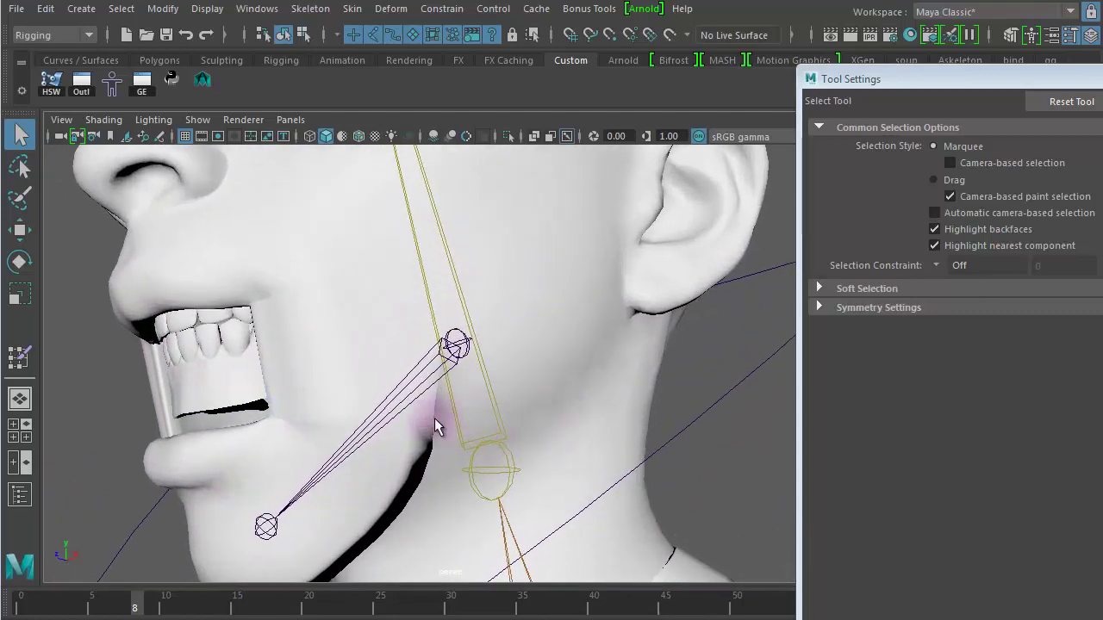
- Select Mesh_Body at the teeth and examine how the teeth sit inside the open mouth
{"action": "left_click", "coordinate": [222, 395]}
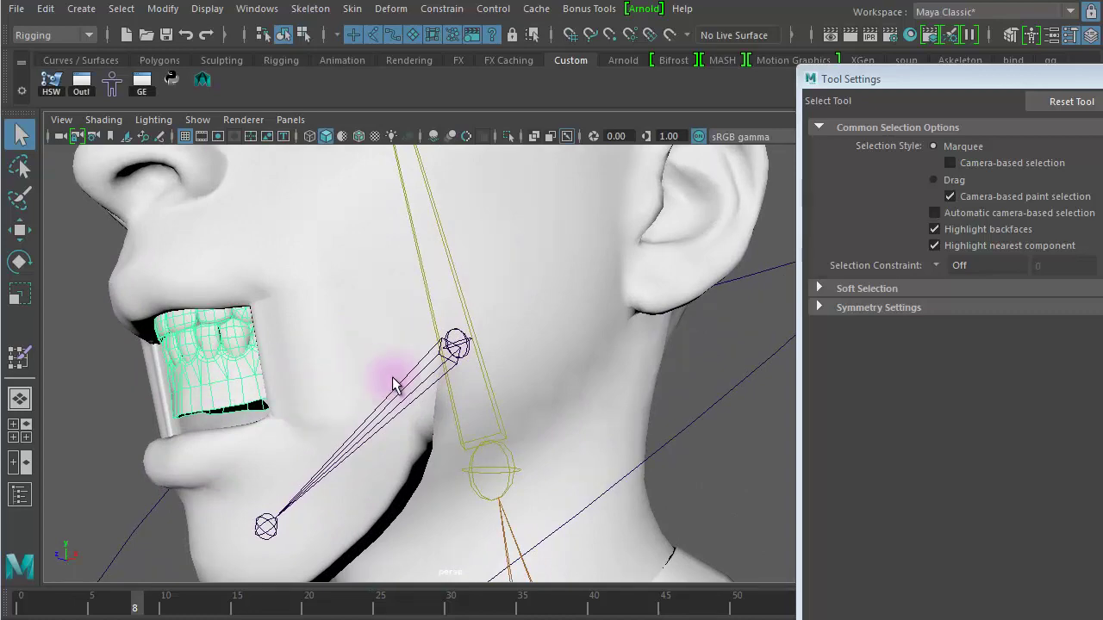
{"action": "right_click_drag", "start_coordinate": [422, 384], "coordinate": [223, 369], "text": "alt"}
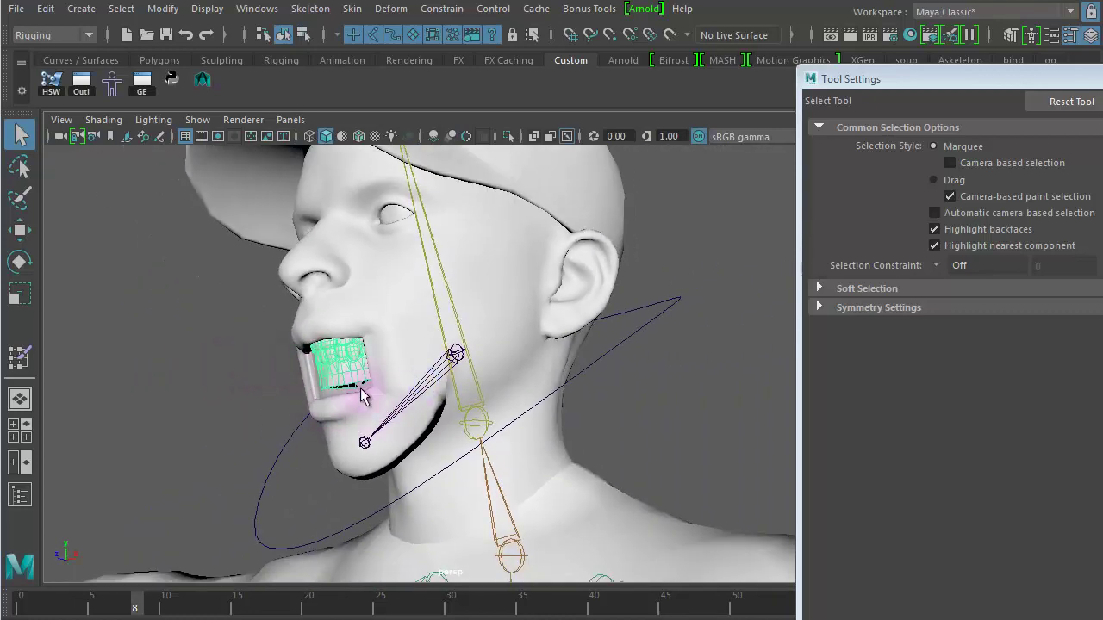
{"action": "left_click_drag", "start_coordinate": [339, 406], "coordinate": [306, 420], "text": "alt"}
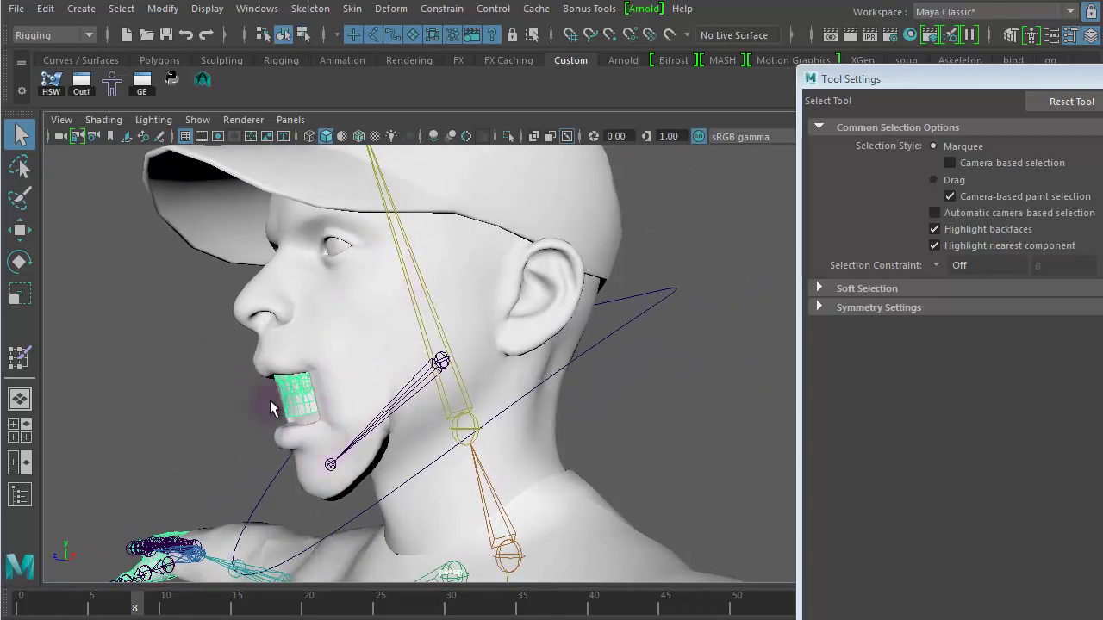
{"action": "right_click_drag", "start_coordinate": [238, 411], "coordinate": [468, 421], "text": "alt"}
{"action": "middle_click_drag", "start_coordinate": [468, 421], "coordinate": [696, 349], "text": "alt"}
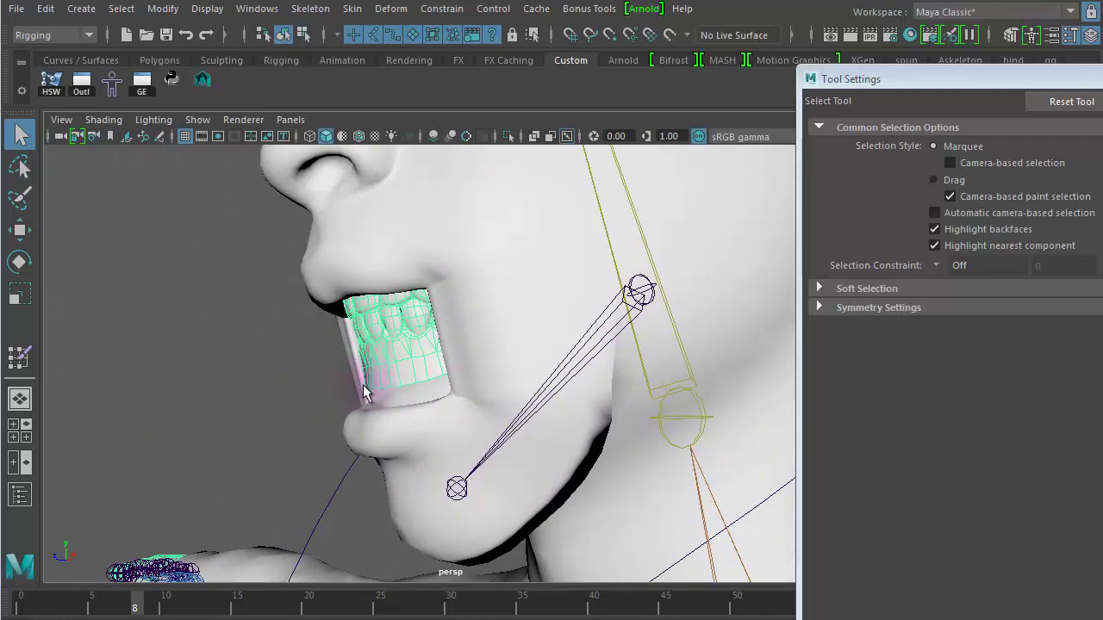
{"action": "left_click_drag", "start_coordinate": [366, 388], "coordinate": [371, 376], "text": "alt"}
{"action": "right_click_drag", "start_coordinate": [371, 376], "coordinate": [254, 357], "text": "alt"}
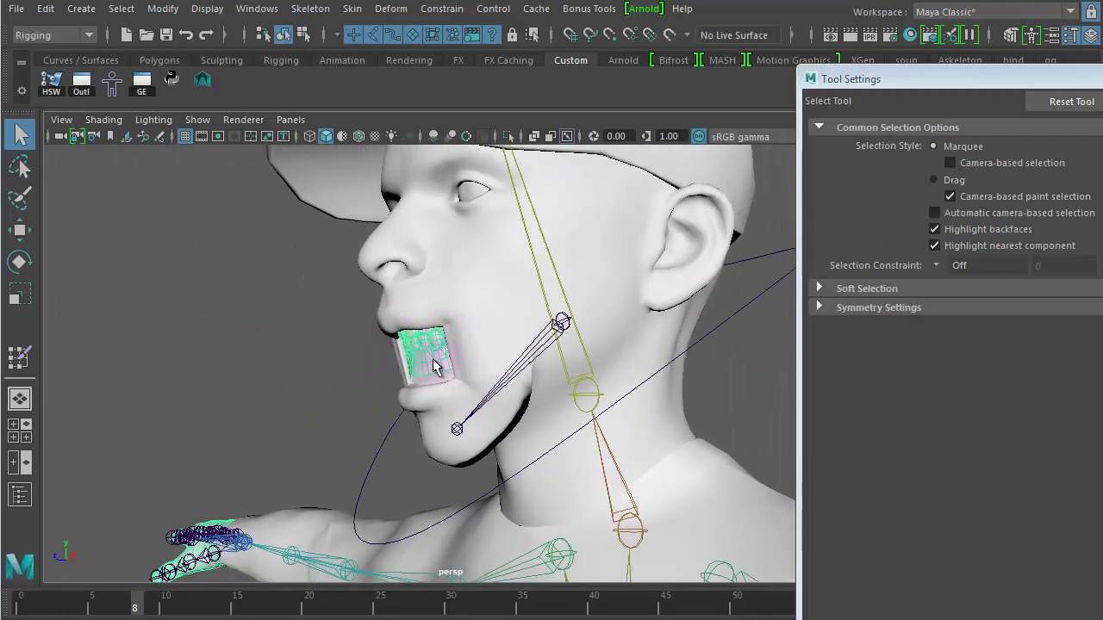
- Select the visage mesh and examine the head together with the arms and upper body
{"action": "left_click", "coordinate": [508, 428]}
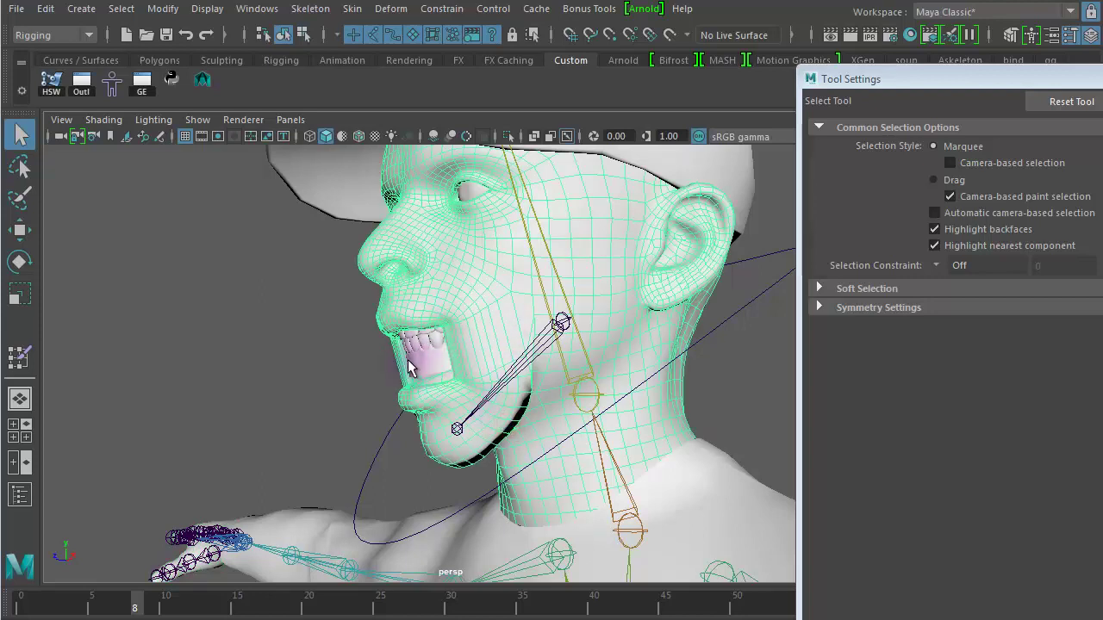
{"action": "scroll", "coordinate": [357, 377], "scroll_direction": "down", "scroll_amount": 6}
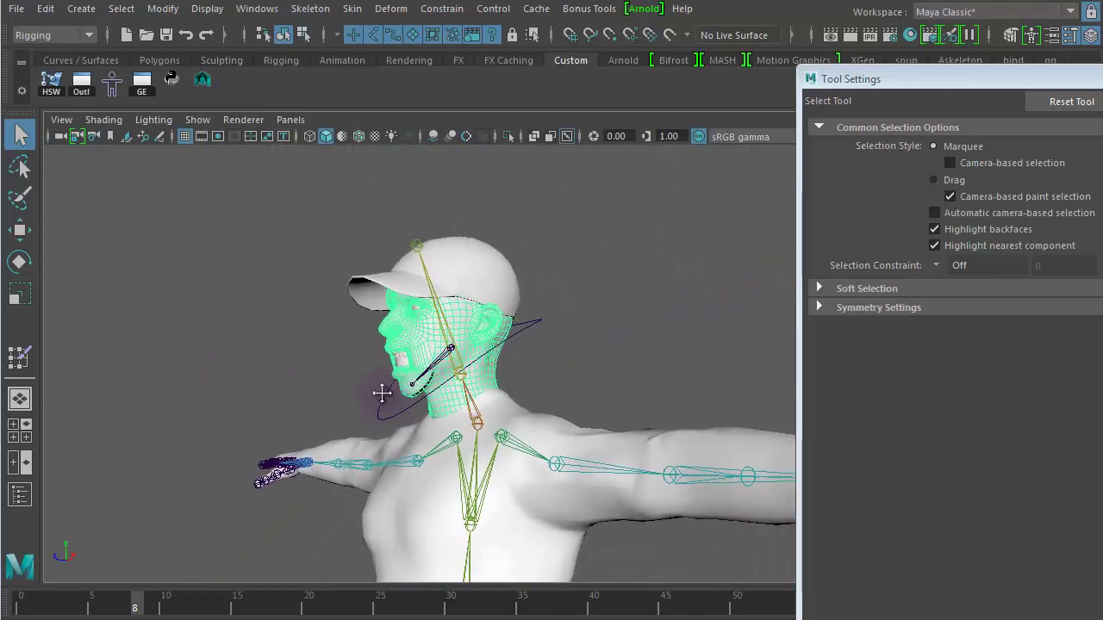
{"action": "middle_click_drag", "start_coordinate": [382, 393], "coordinate": [228, 353], "text": "alt"}
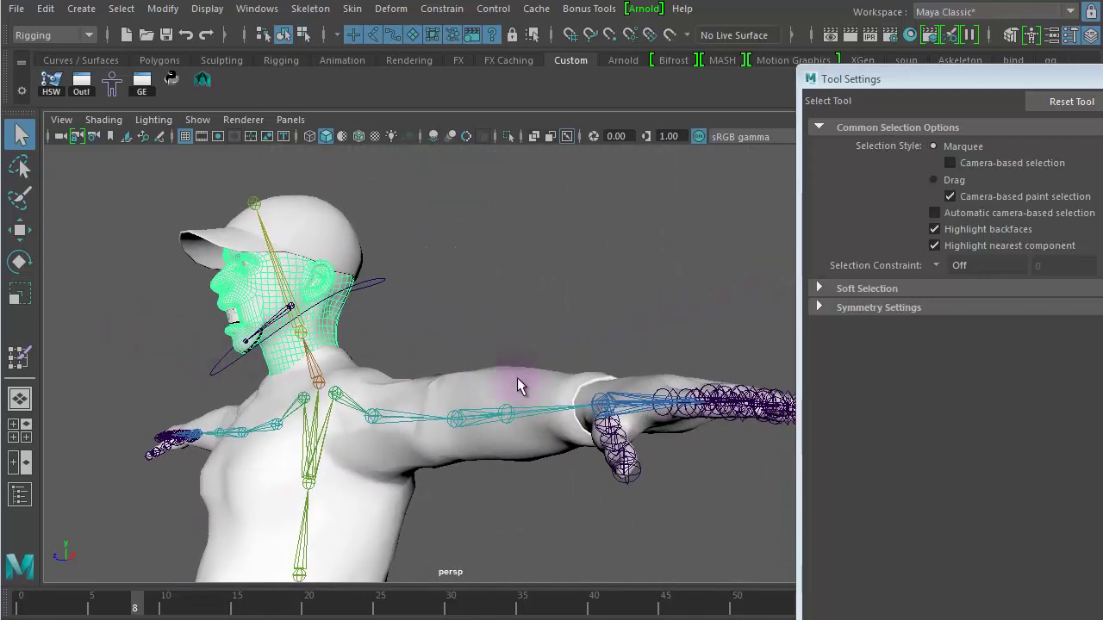
{"action": "right_click_drag", "start_coordinate": [520, 386], "coordinate": [353, 356], "text": "alt"}
{"action": "left_click_drag", "start_coordinate": [591, 385], "coordinate": [625, 426], "text": "alt"}
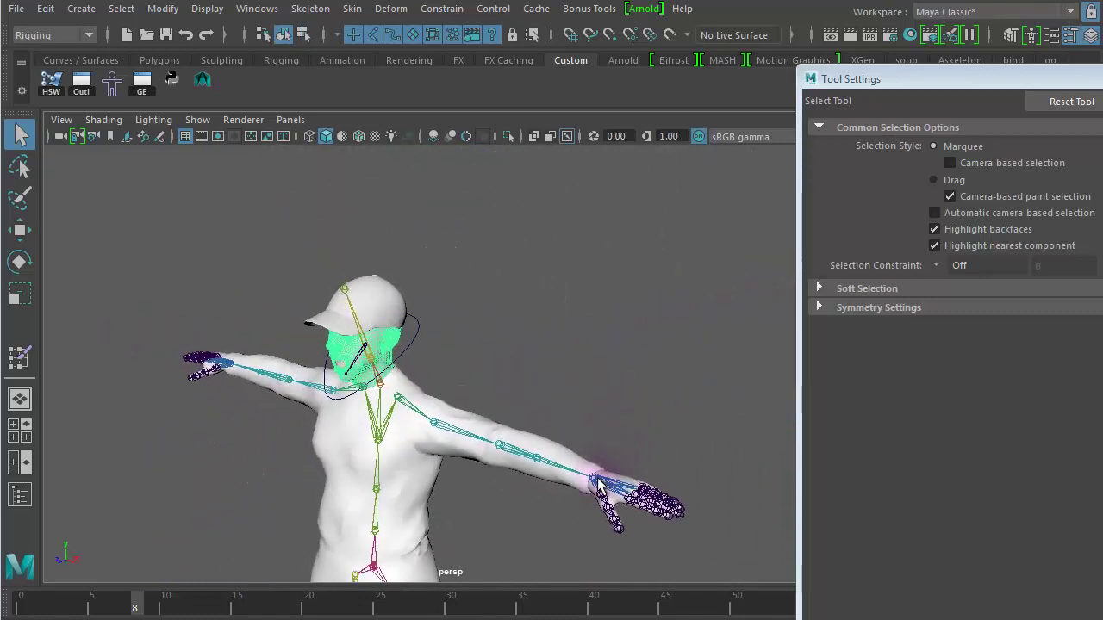
- Select the hand joint, reselect the visage mesh, and compare the separate head with the rest of the body
{"action": "left_click", "coordinate": [600, 485]}
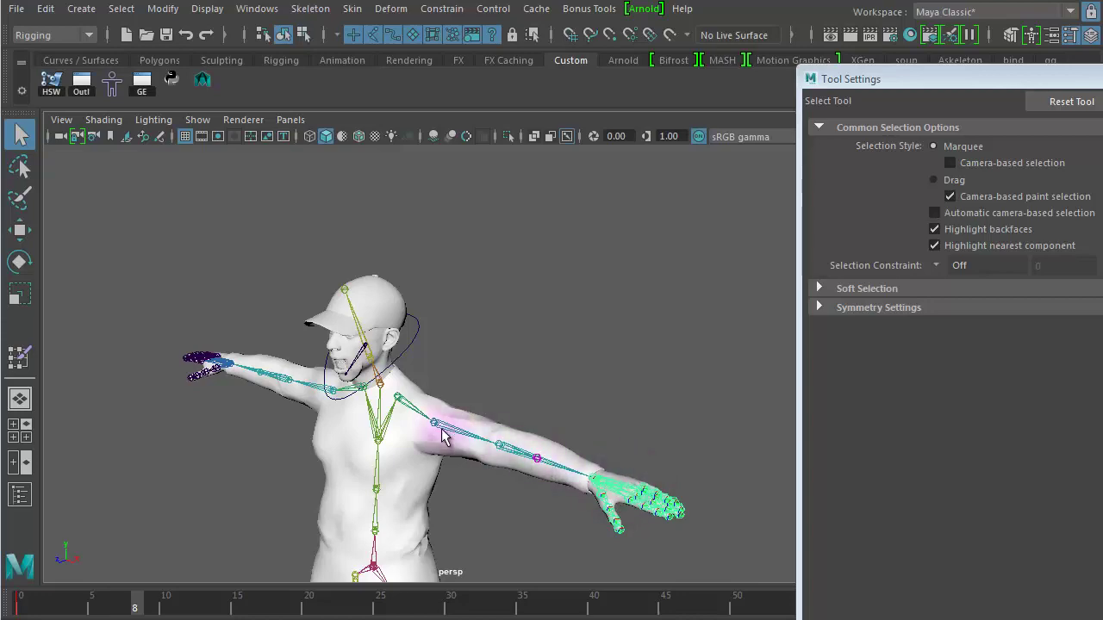
{"action": "right_click_drag", "start_coordinate": [380, 425], "coordinate": [728, 466], "text": "alt"}
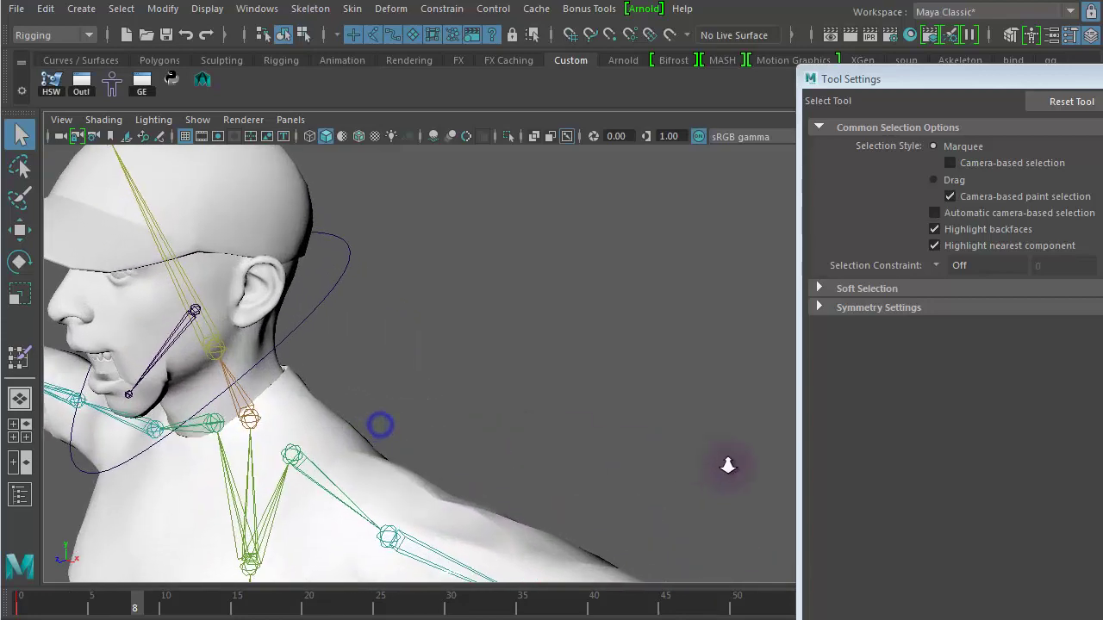
{"action": "left_click", "coordinate": [221, 314]}
{"action": "right_click_drag", "start_coordinate": [574, 404], "coordinate": [258, 341], "text": "alt"}
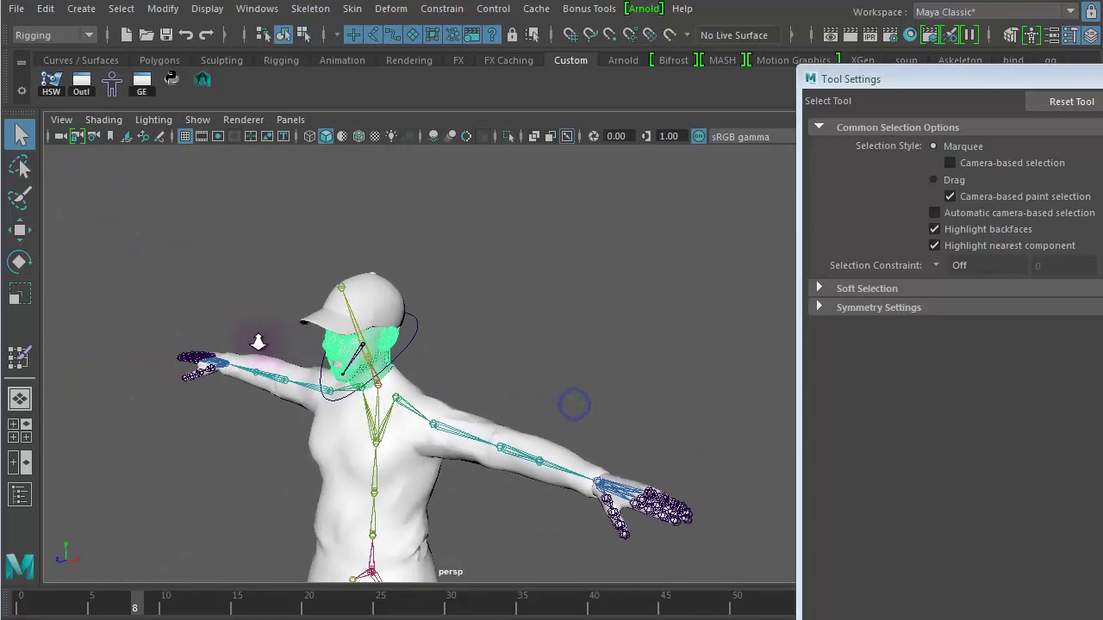
{"action": "right_click_drag", "start_coordinate": [356, 384], "coordinate": [384, 377], "text": "alt"}
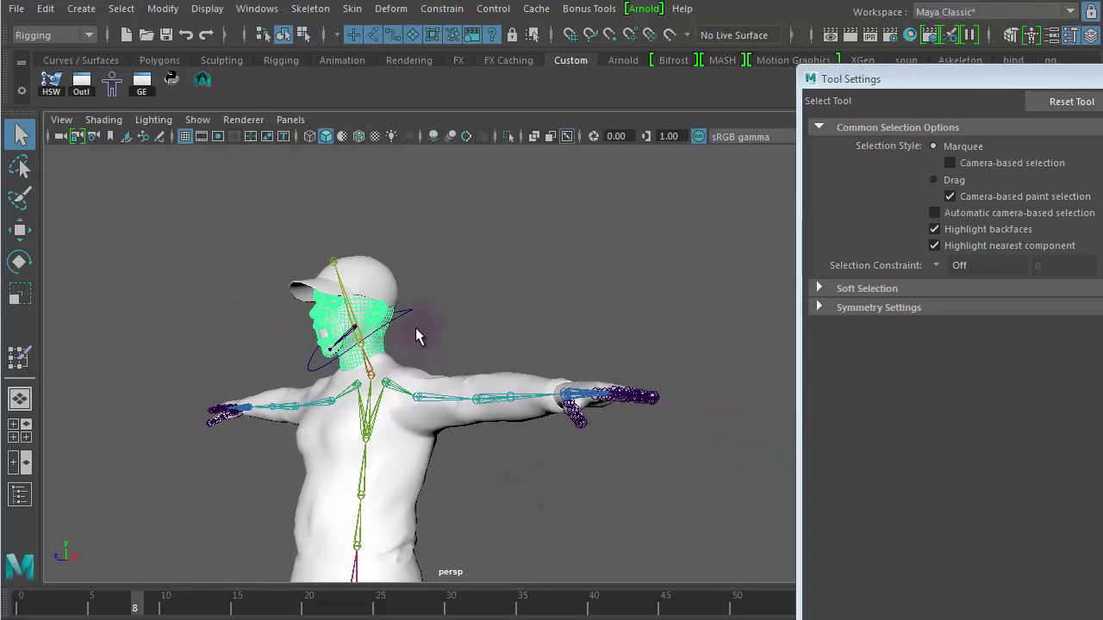
{"action": "left_click_drag", "start_coordinate": [500, 438], "coordinate": [509, 436], "text": "alt"}
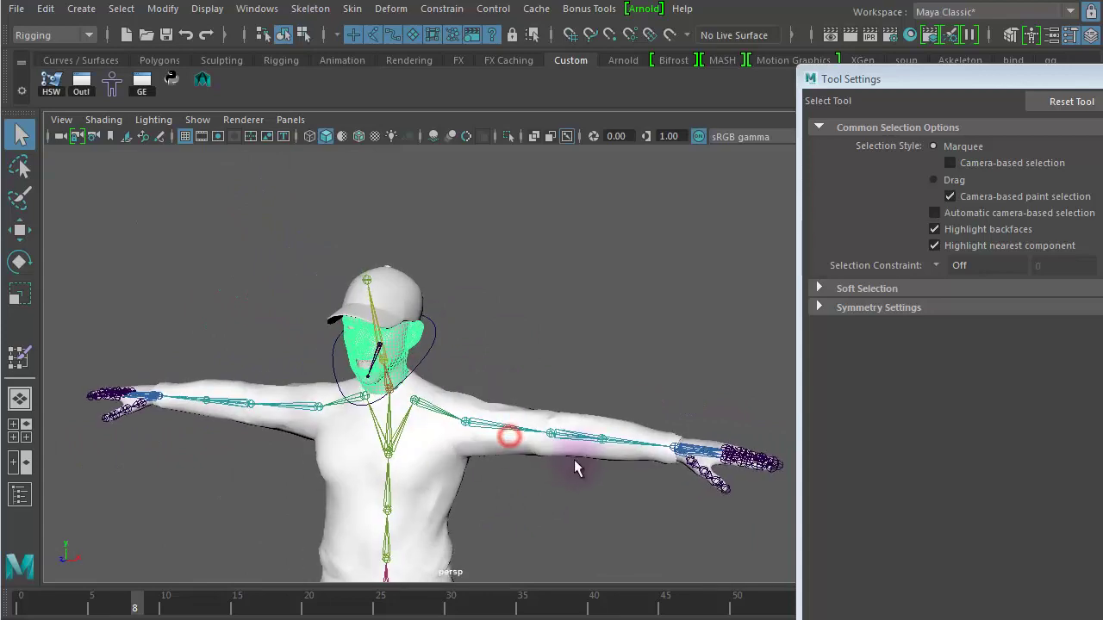
- Select Mesh_Body at the hand to identify its hands and teeth, and take a closer look at the open mouth
{"action": "left_click", "coordinate": [705, 446]}
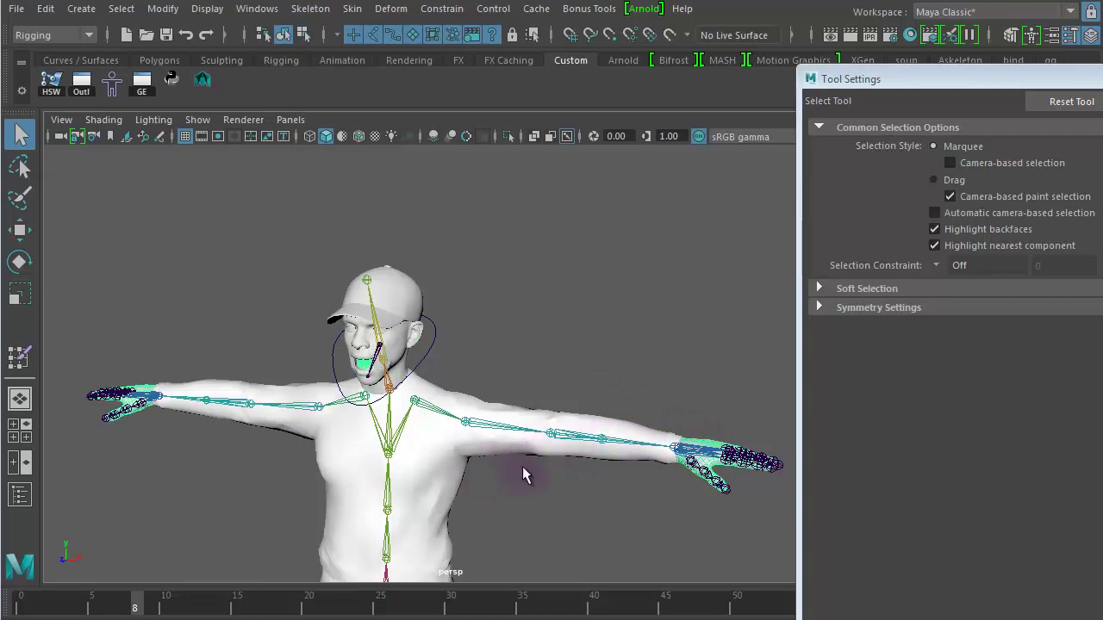
{"action": "left_click_drag", "start_coordinate": [419, 394], "coordinate": [344, 381], "text": "alt"}
{"action": "right_click_drag", "start_coordinate": [344, 381], "coordinate": [578, 350], "text": "alt"}
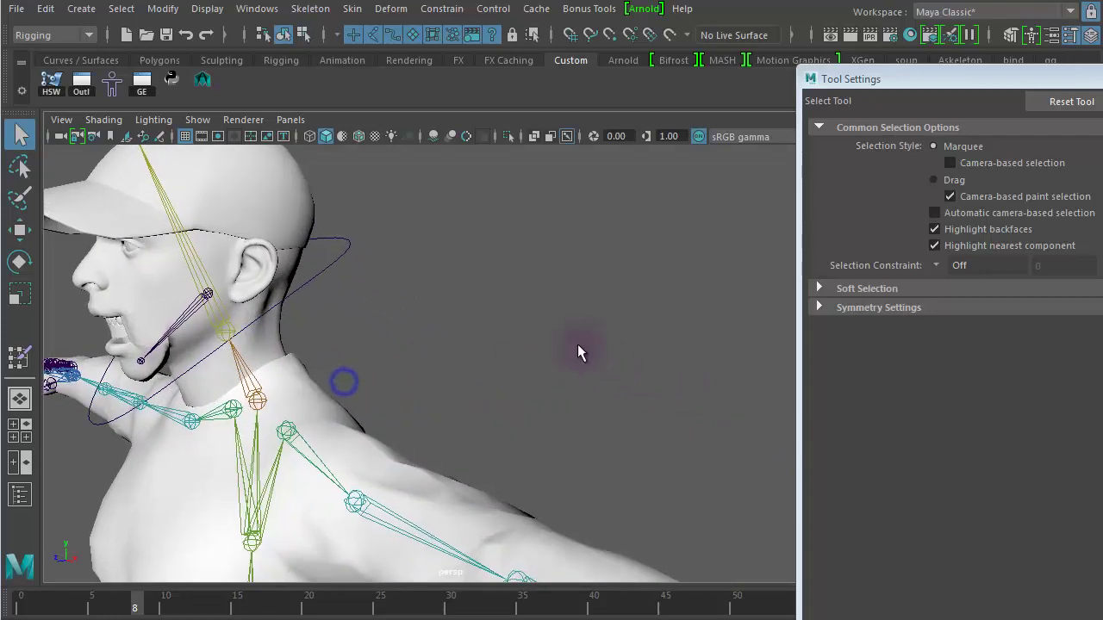
- Select the visage mesh to examine the head, and select the upper-chest joint together with the jaw joint
{"action": "middle_click_drag", "start_coordinate": [298, 357], "coordinate": [489, 334], "text": "alt"}
{"action": "left_click", "coordinate": [342, 325]}
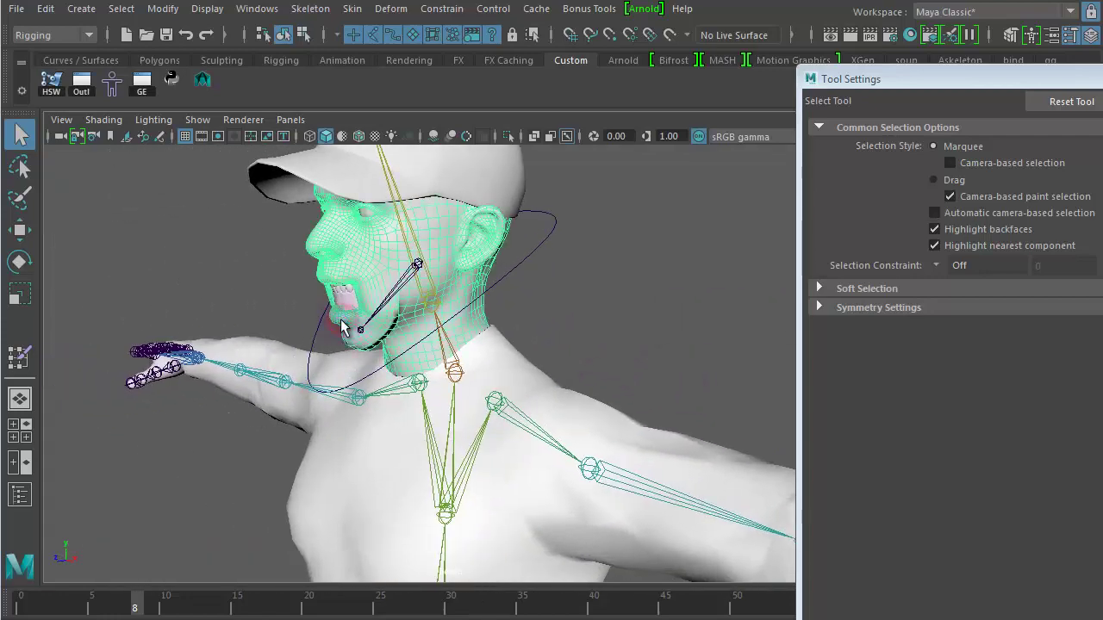
{"action": "right_click_drag", "start_coordinate": [654, 423], "coordinate": [483, 378], "text": "alt"}
{"action": "left_click_drag", "start_coordinate": [489, 373], "coordinate": [468, 374], "text": "alt"}
{"action": "right_click_drag", "start_coordinate": [468, 373], "coordinate": [745, 368], "text": "alt"}
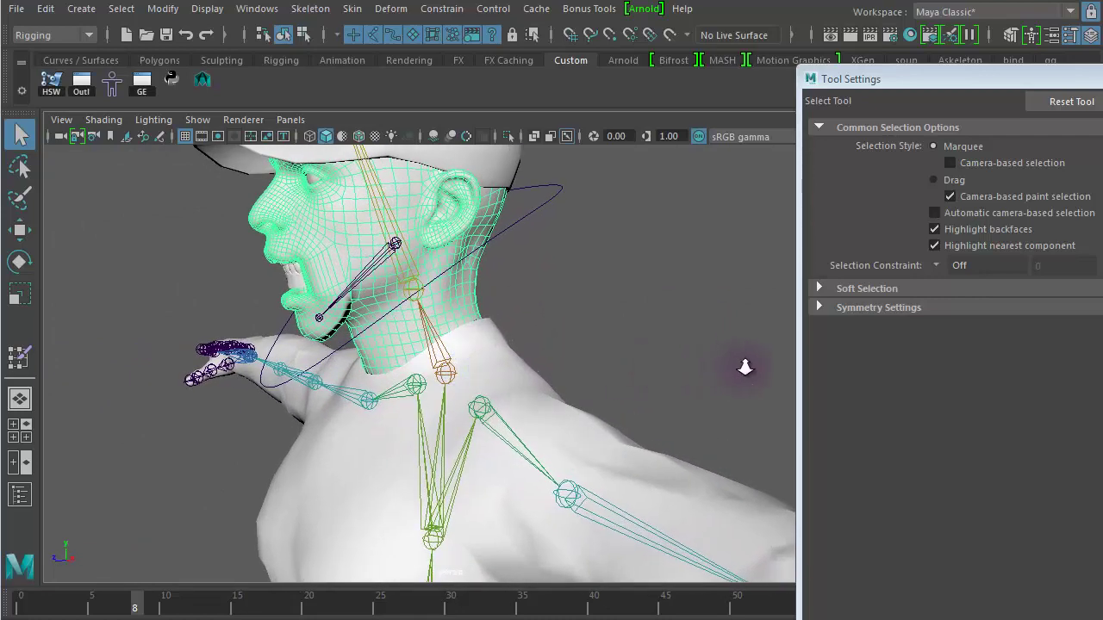
{"action": "left_click", "coordinate": [432, 536]}
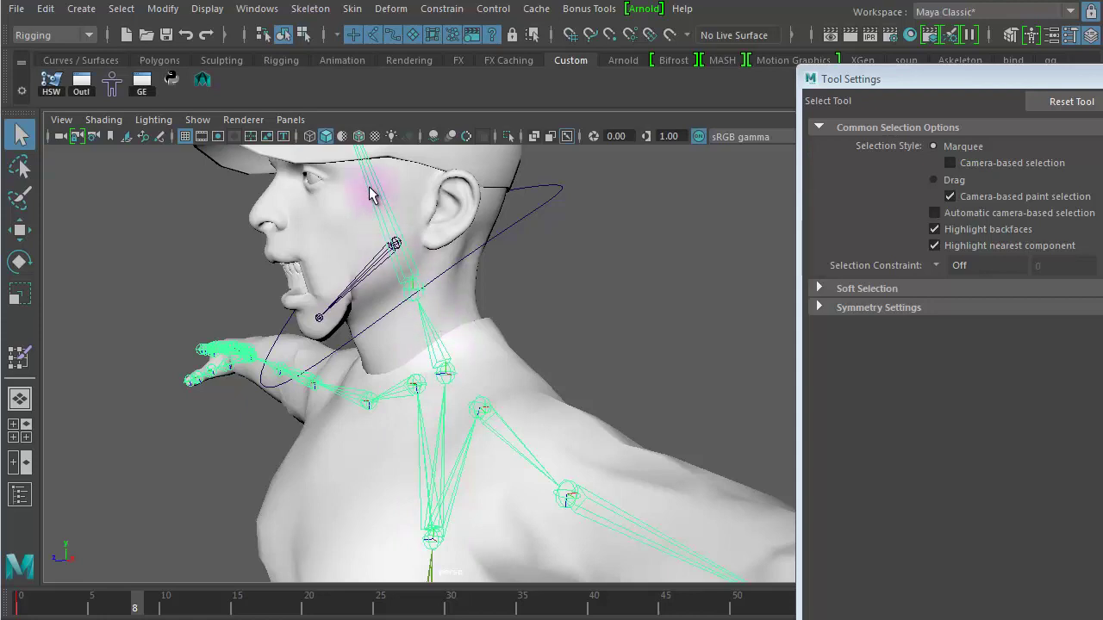
{"action": "left_click", "coordinate": [369, 257]}
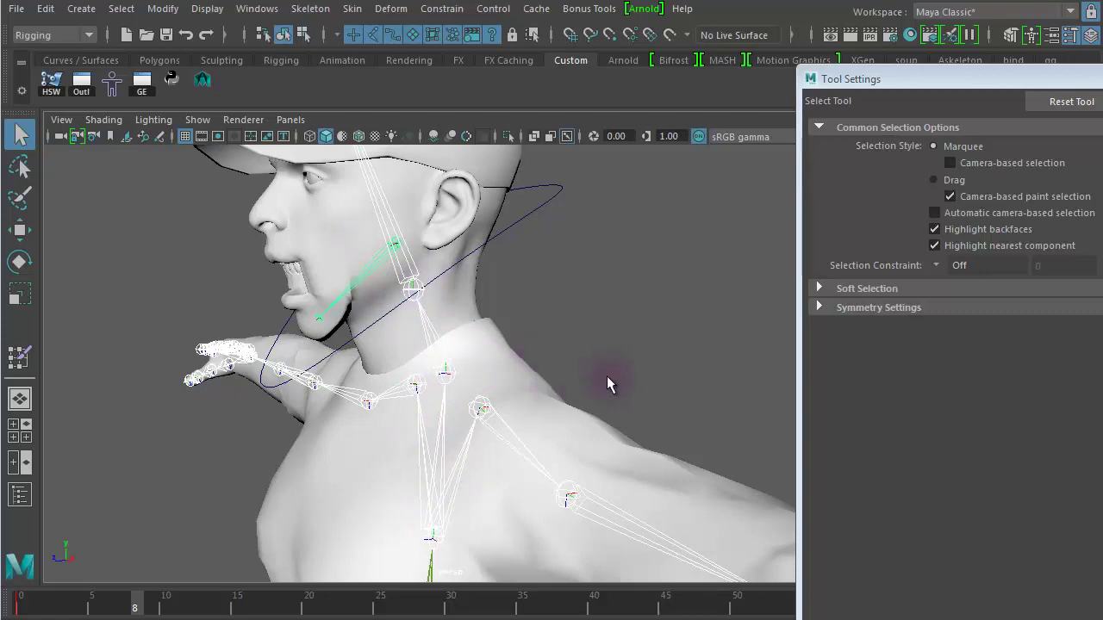
- Select the Bind_LeftHand joint and its whole hierarchy of finger joints
{"action": "right_click_drag", "start_coordinate": [621, 377], "coordinate": [305, 316], "text": "alt"}
{"action": "middle_click_drag", "start_coordinate": [485, 367], "coordinate": [368, 284], "text": "alt"}
{"action": "left_click_drag", "start_coordinate": [420, 338], "coordinate": [479, 360], "text": "alt"}
{"action": "right_click_drag", "start_coordinate": [480, 365], "coordinate": [743, 362], "text": "alt"}
{"action": "middle_click_drag", "start_coordinate": [741, 358], "coordinate": [323, 283], "text": "alt"}
{"action": "left_click_drag", "start_coordinate": [412, 311], "coordinate": [465, 312], "text": "alt"}
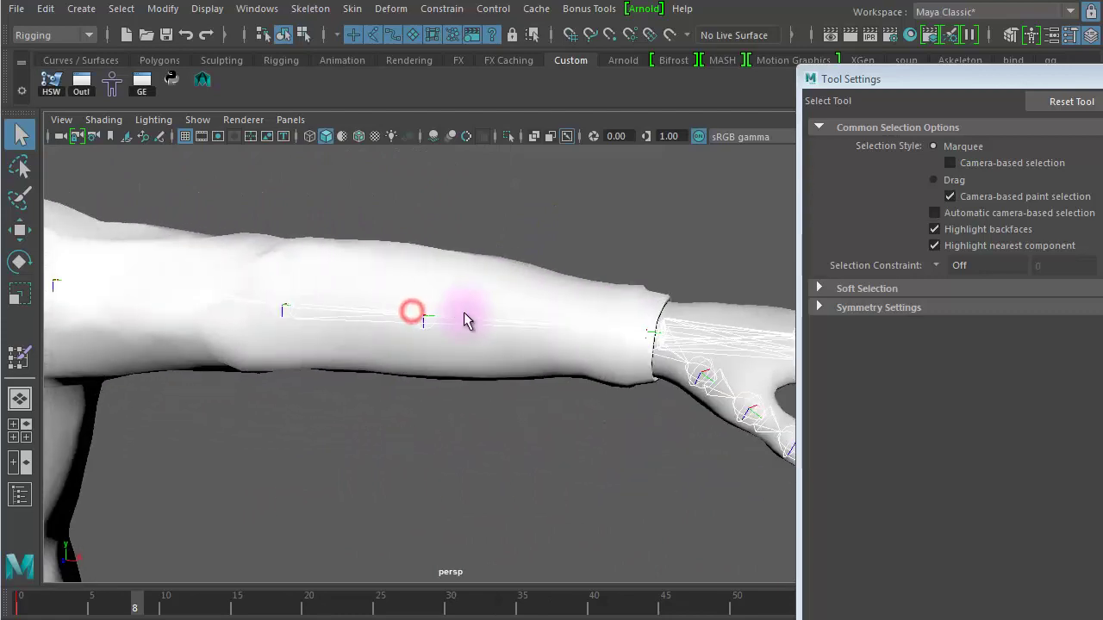
{"action": "middle_click_drag", "start_coordinate": [642, 342], "coordinate": [323, 321], "text": "alt"}
{"action": "right_click_drag", "start_coordinate": [422, 319], "coordinate": [377, 311], "text": "alt"}
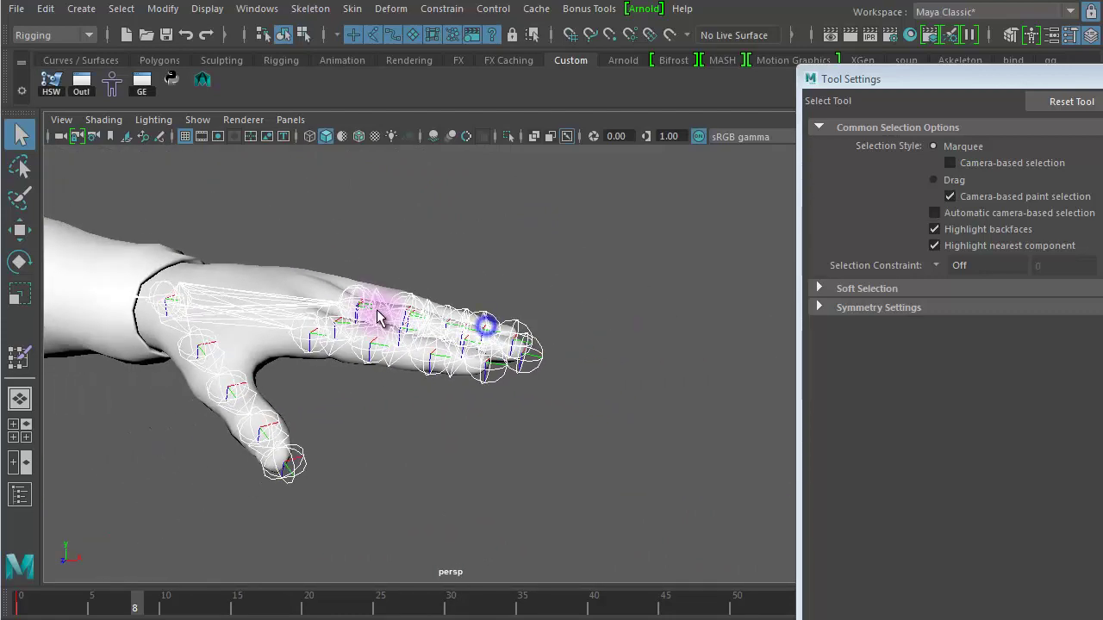
{"action": "left_click_drag", "start_coordinate": [380, 310], "coordinate": [396, 308], "text": "alt"}
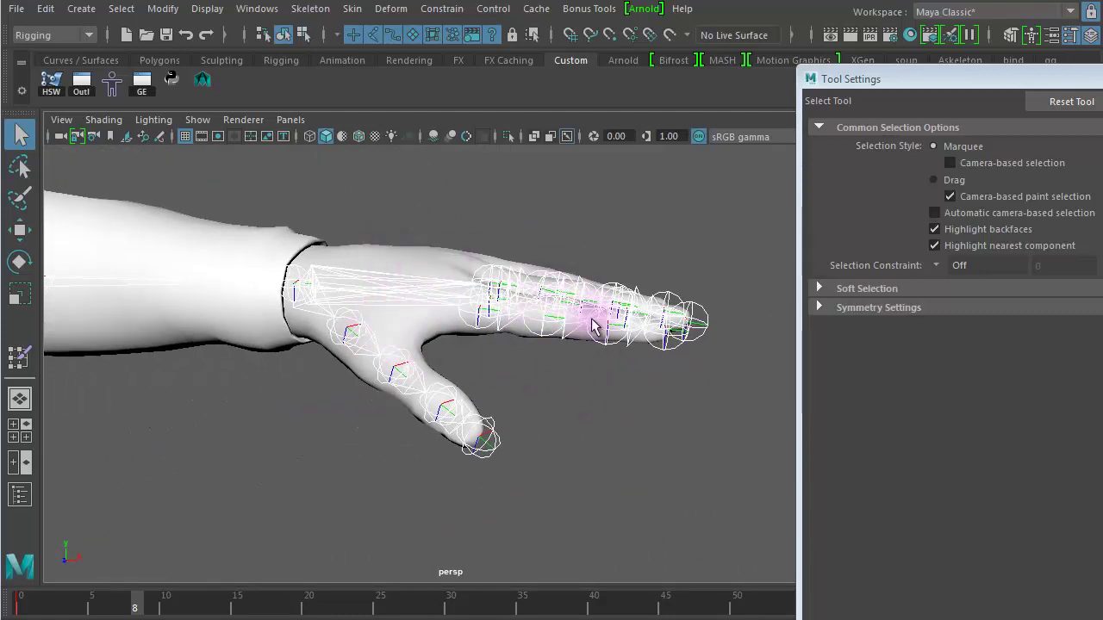
{"action": "left_click", "coordinate": [372, 257]}
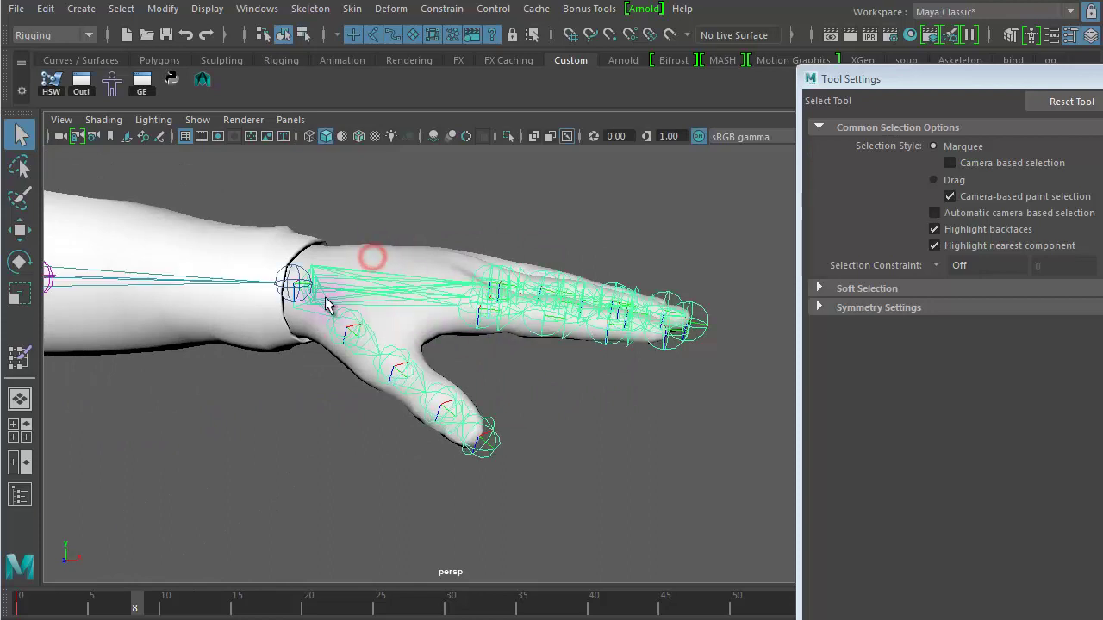
{"action": "right_click", "coordinate": [417, 188]}
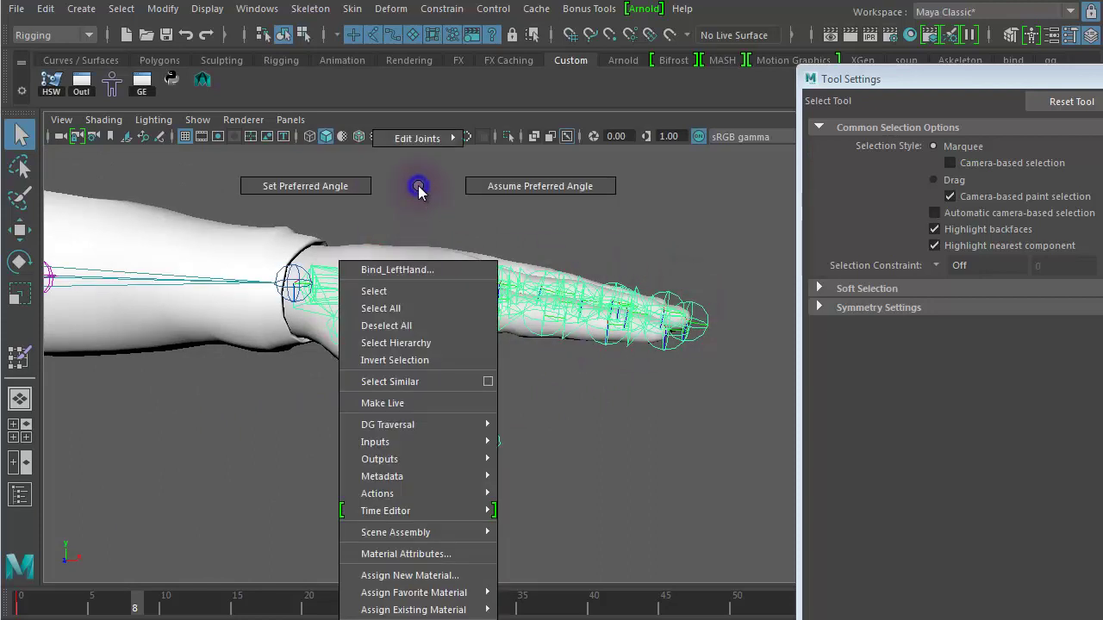
{"action": "left_click", "coordinate": [431, 342]}
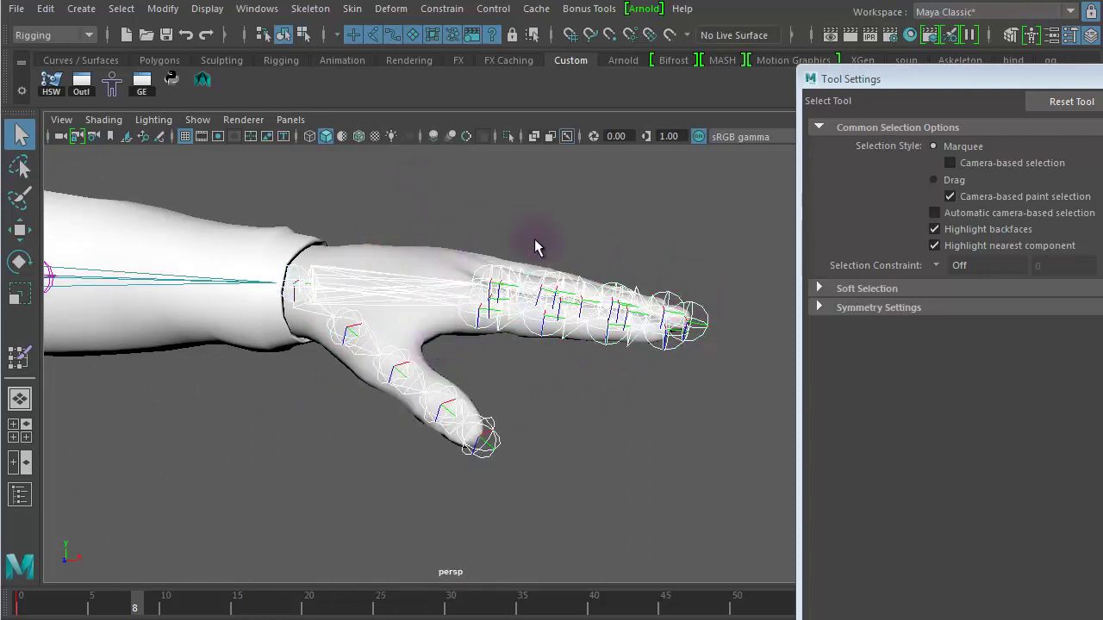
- Remove the left hand joint from the selection, add the mid-forearm joint, and review the selected joints against the whole upper body
{"action": "left_click", "coordinate": [303, 274], "text": "ctrl"}
{"action": "middle_click_drag", "start_coordinate": [360, 343], "coordinate": [494, 354], "text": "alt"}
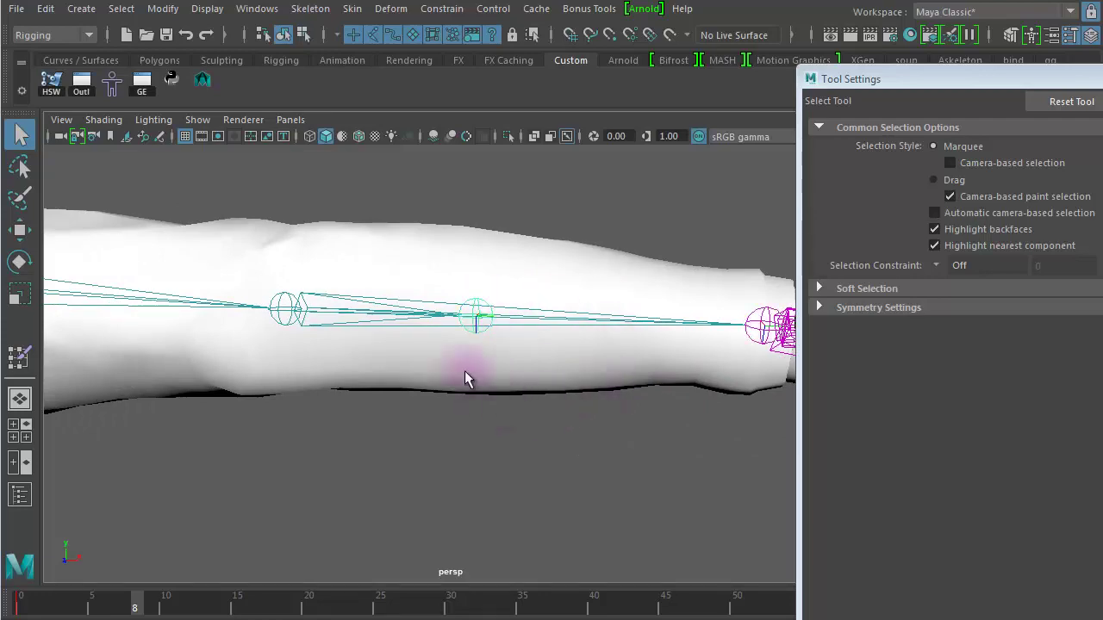
{"action": "scroll", "coordinate": [615, 409], "scroll_direction": "down", "scroll_amount": 10}
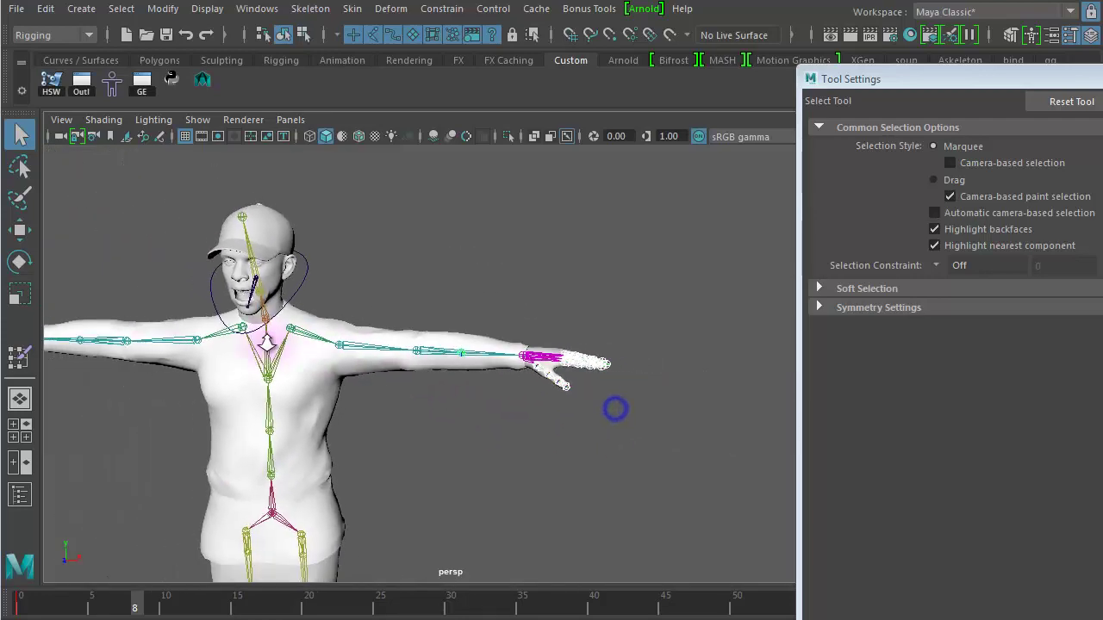
{"action": "middle_click_drag", "start_coordinate": [433, 369], "coordinate": [473, 372], "text": "alt"}
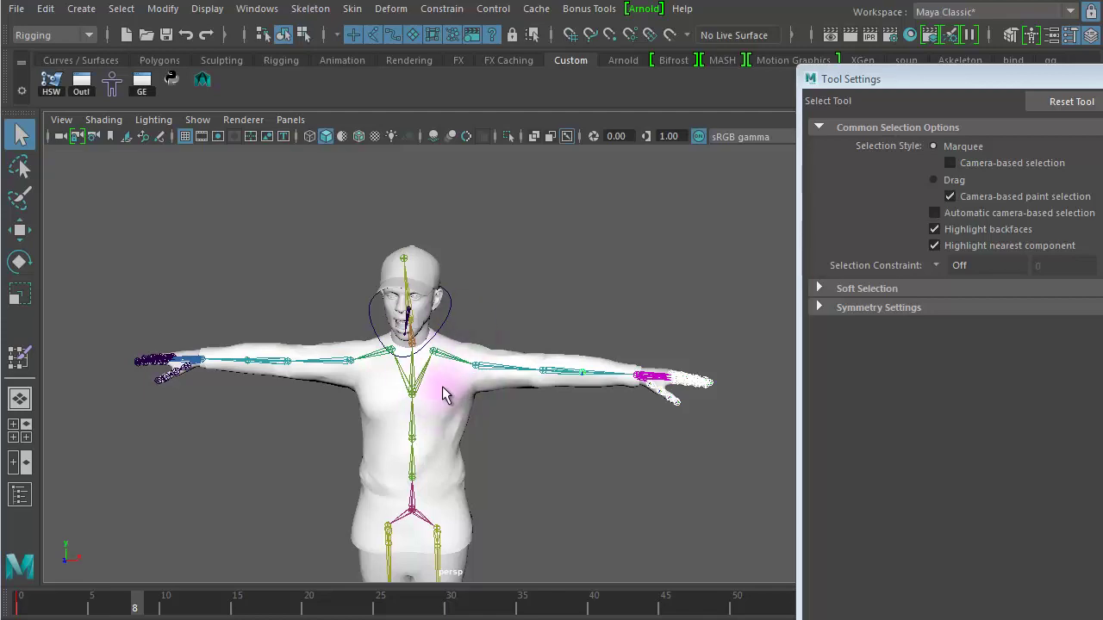
{"action": "left_click_drag", "start_coordinate": [440, 388], "coordinate": [374, 384], "text": "alt"}
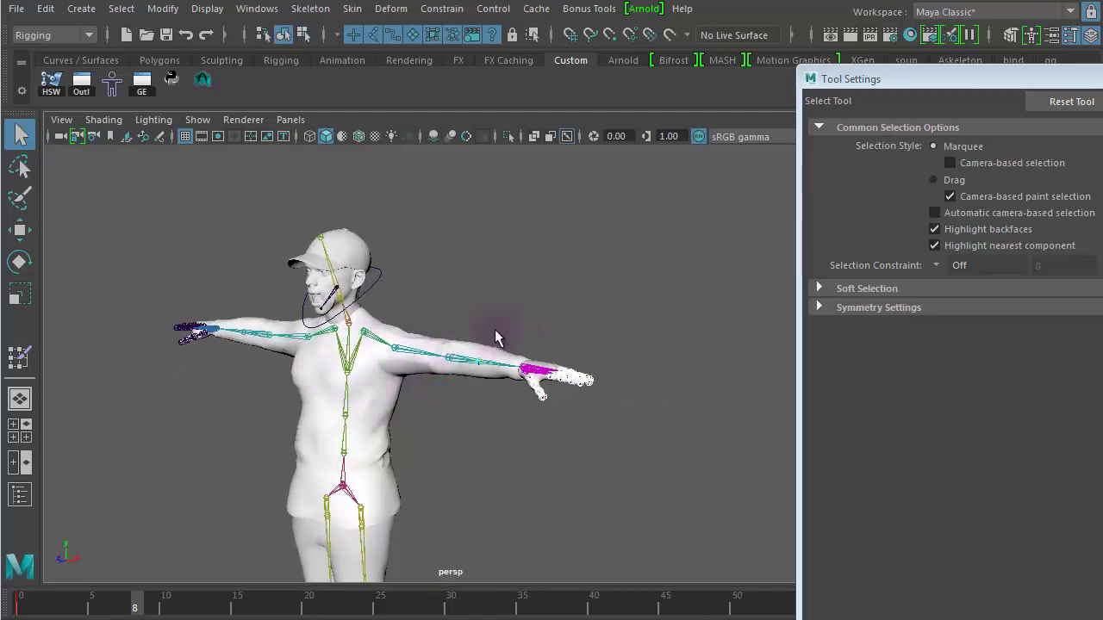
{"action": "scroll", "coordinate": [640, 307], "scroll_direction": "up", "scroll_amount": 8}
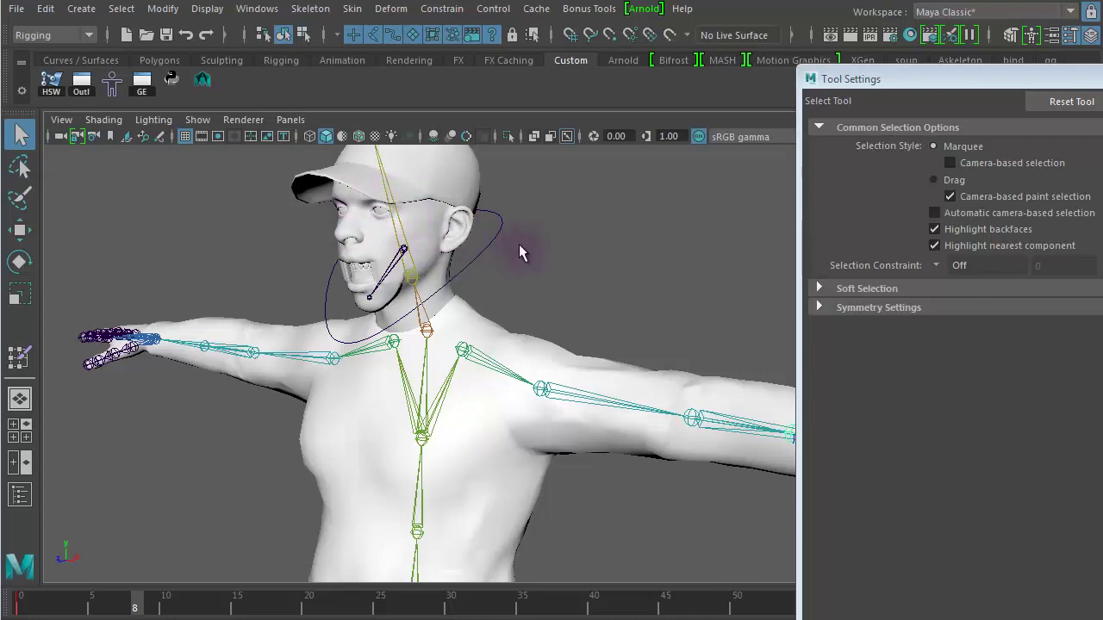
{"action": "scroll", "coordinate": [581, 283], "scroll_direction": "down", "scroll_amount": 3}
{"action": "scroll", "coordinate": [580, 282], "scroll_direction": "down", "scroll_amount": 2}
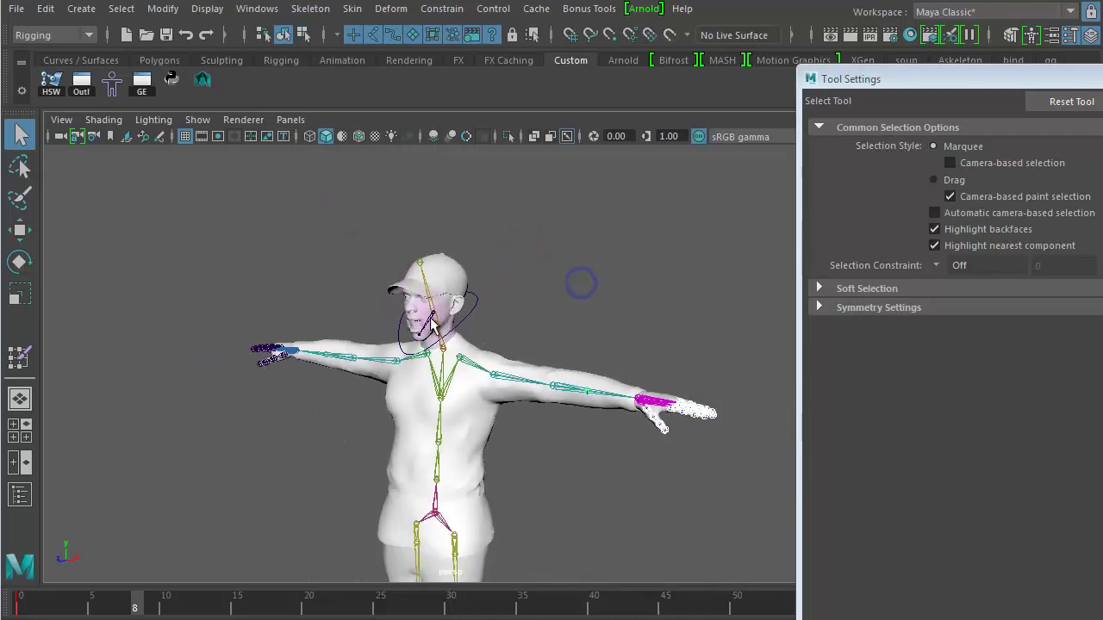